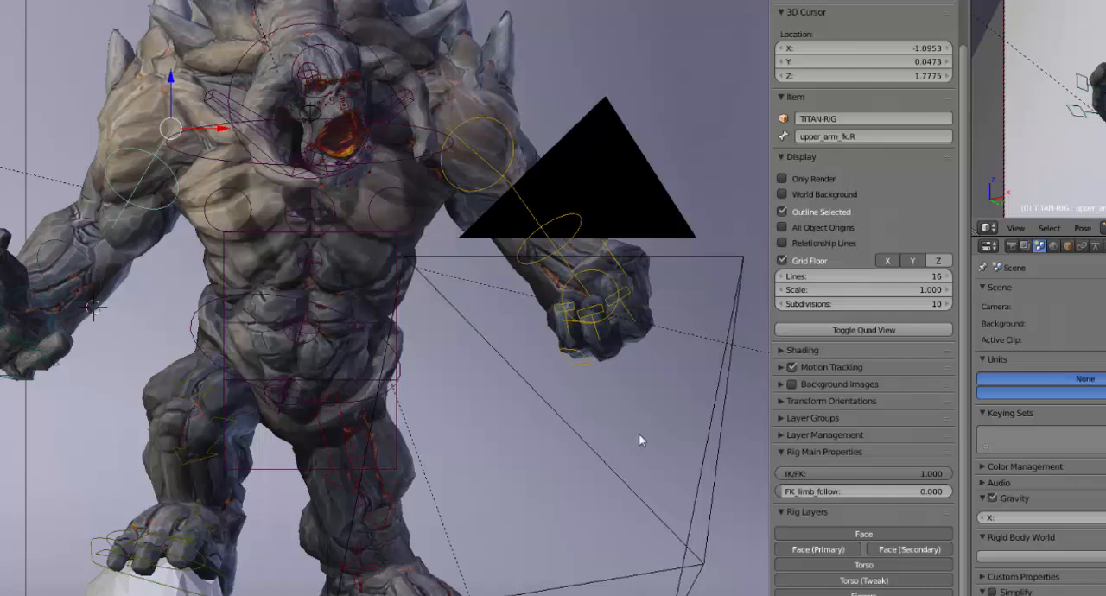
Show the armature types available for adding, including the human and Pitchipoy human meta-rigs
scroll(354, 336, up, 2)
scroll(413, 350, down, 5)
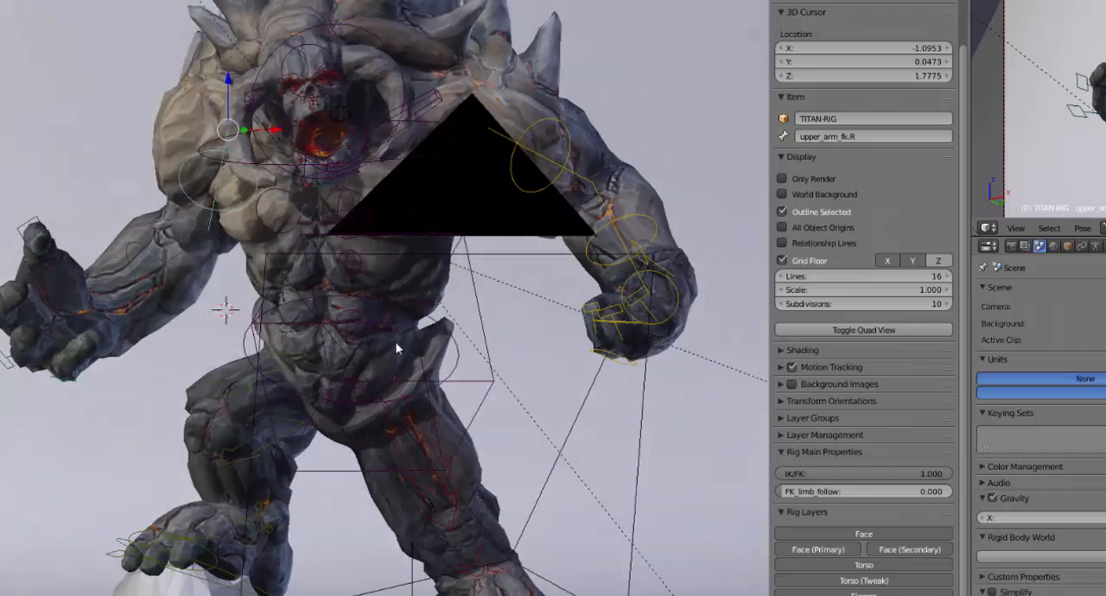
middle_drag(397, 349, 394, 346)
key(shift+a)
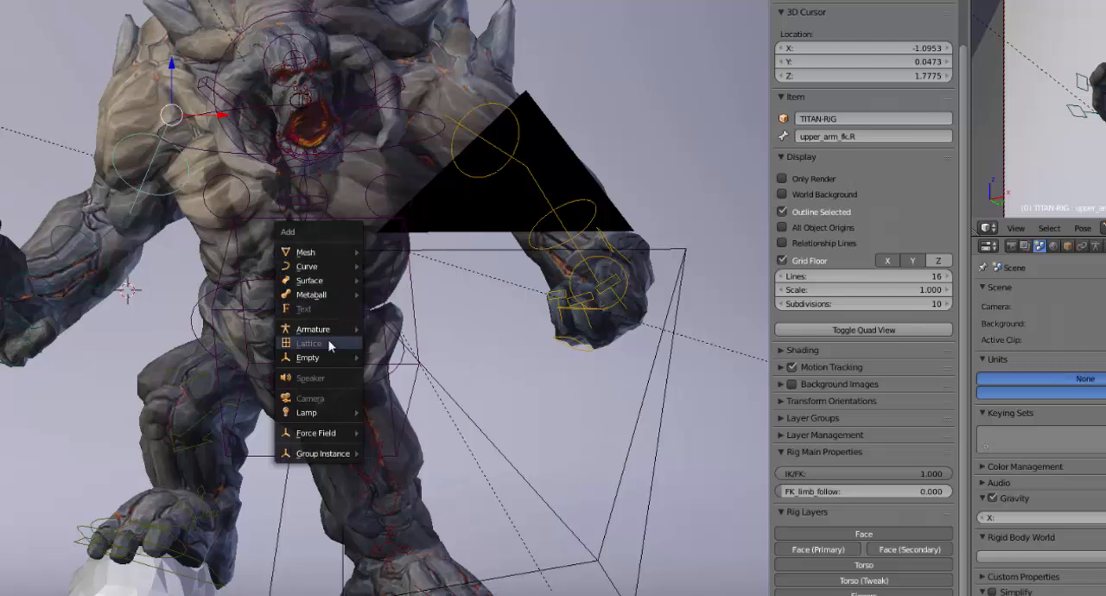
mouse_move(331, 329)
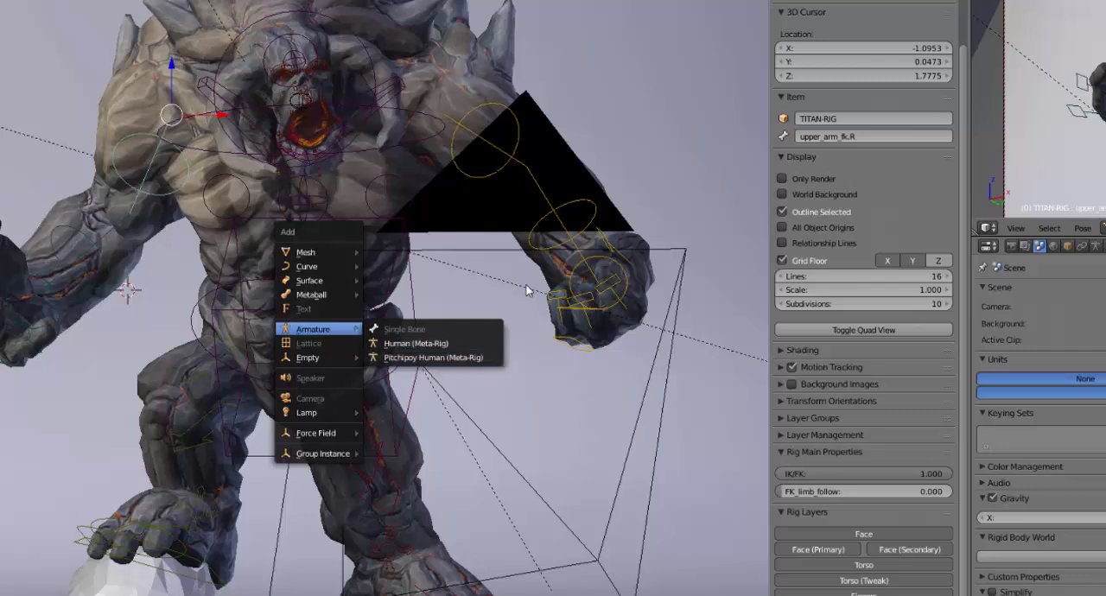
Select the left eyebrow control CTRL-EYEBROW.L on the titan's face, then move and rotate it to tilt the brow
scroll(518, 330, up, 2)
middle_drag(516, 329, 439, 367)
scroll(439, 363, up, 2)
shift+middle_drag(420, 273, 386, 410)
scroll(433, 419, up, 2)
middle_drag(402, 202, 342, 179)
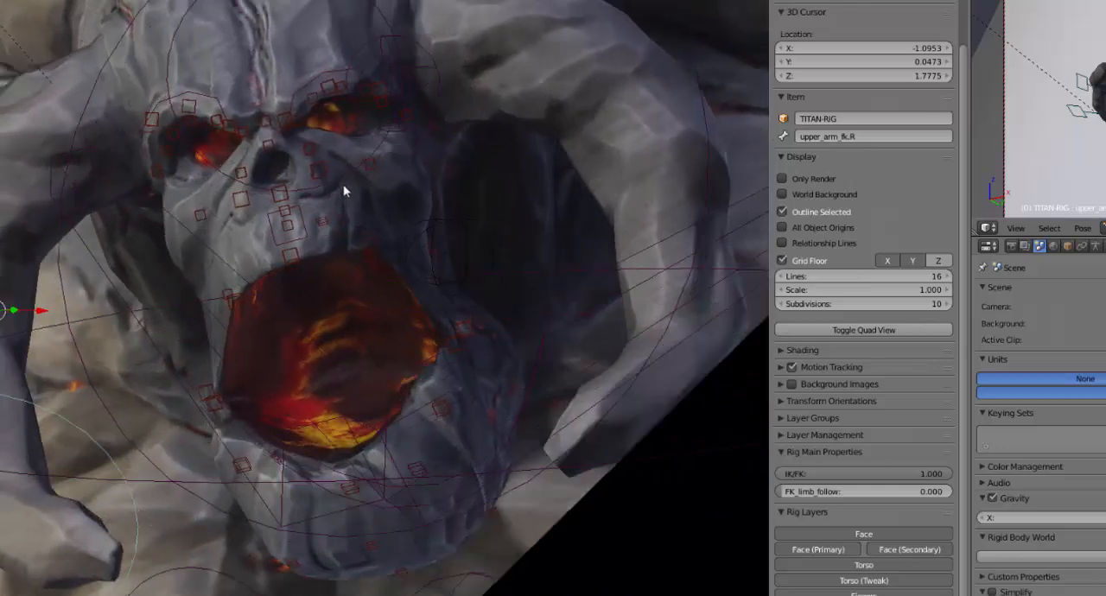
right_click(322, 110)
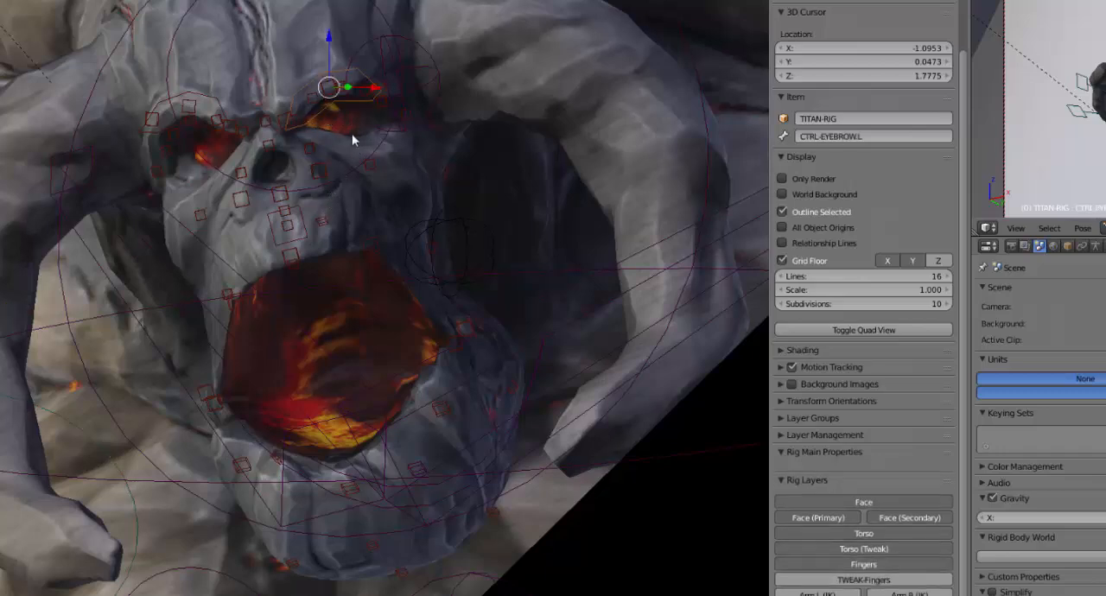
key(g)
click(338, 129)
key(r)
click(402, 108)
key(g)
click(283, 116)
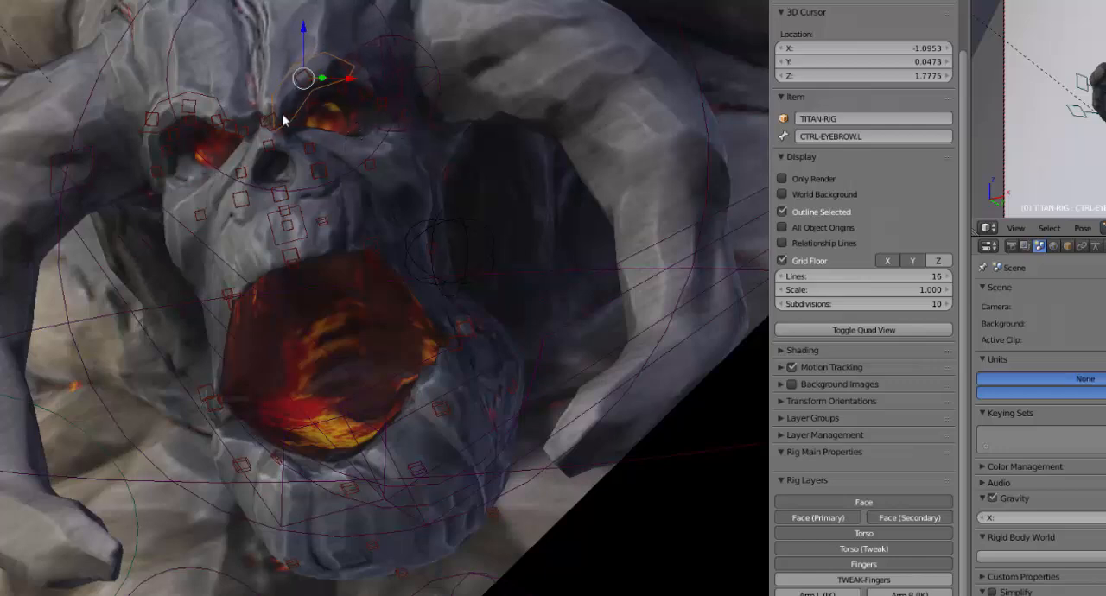
Shift the left eyebrow control slightly outward and up, and rotate it back toward level
key(g)
click(350, 89)
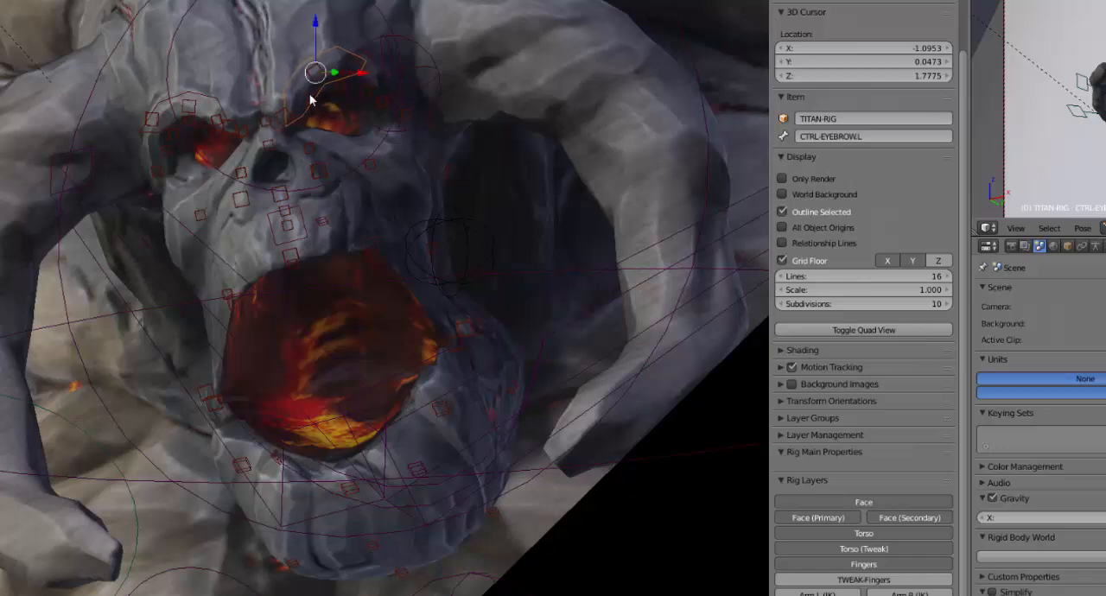
key(r)
click(411, 115)
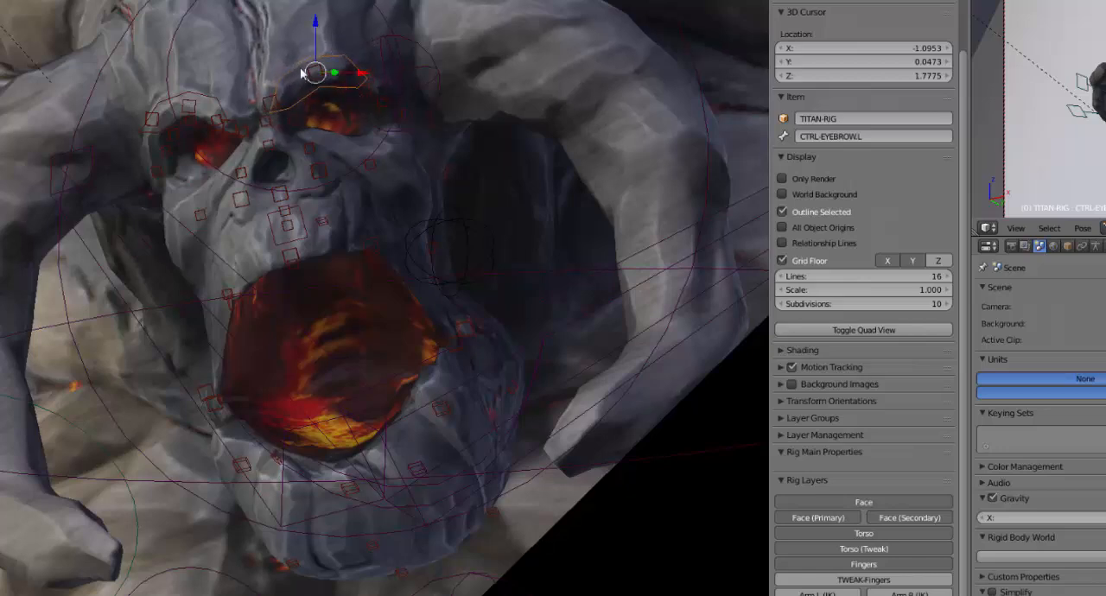
Try to move the small brow.T.L.002 control above the left eye
right_click(312, 72)
key(g)
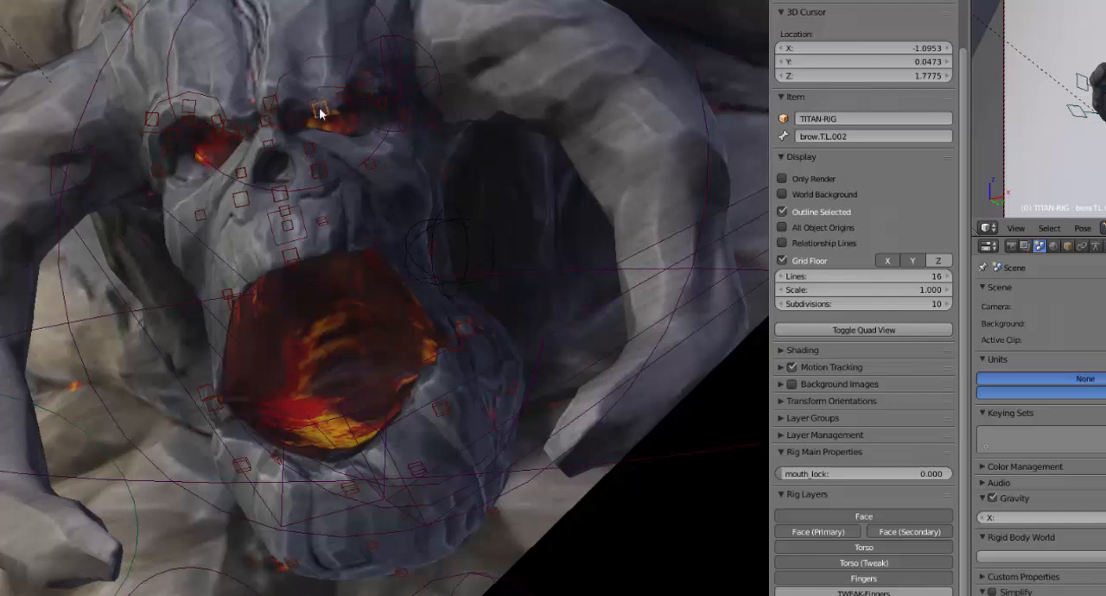
right_click(324, 102)
middle_drag(321, 192, 405, 258)
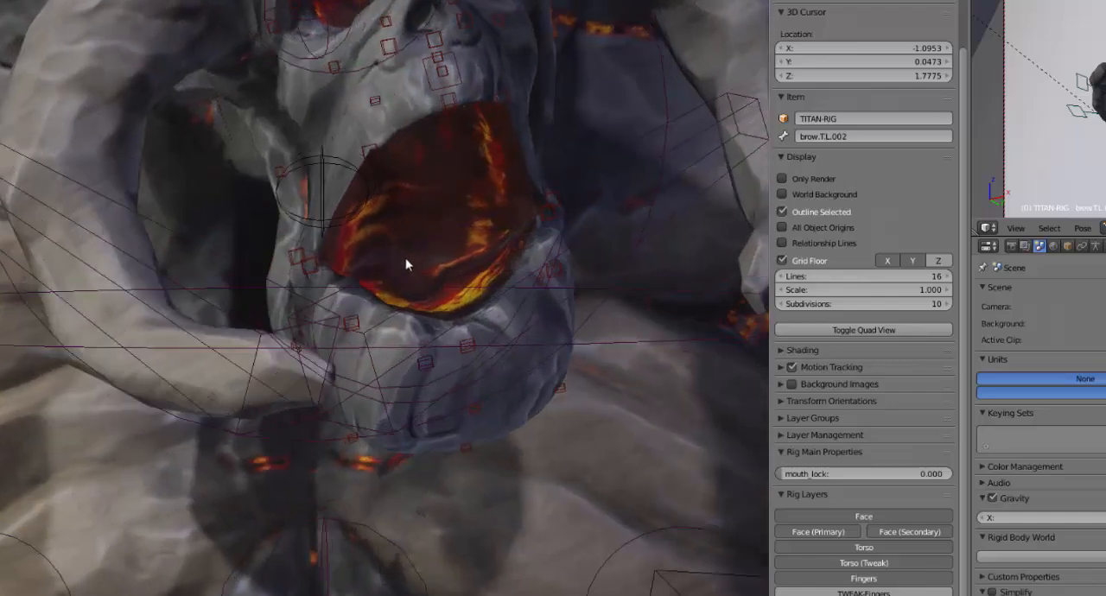
Select the right mouth-corner control lips.R, followed by the left chest control breast.L
right_click(308, 263)
middle_drag(308, 264, 426, 274)
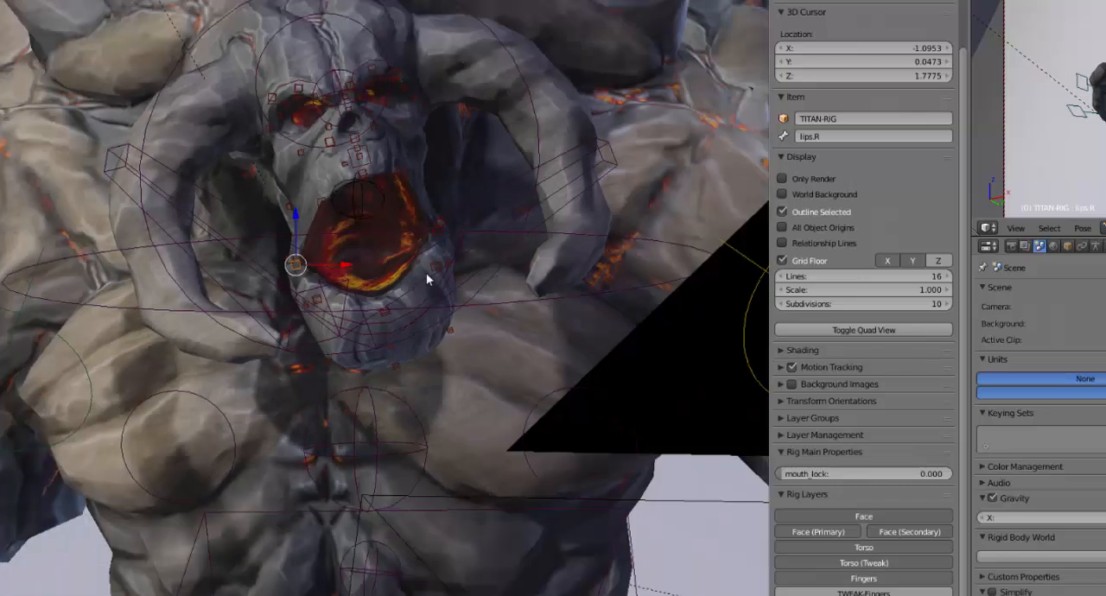
key(KP_1)
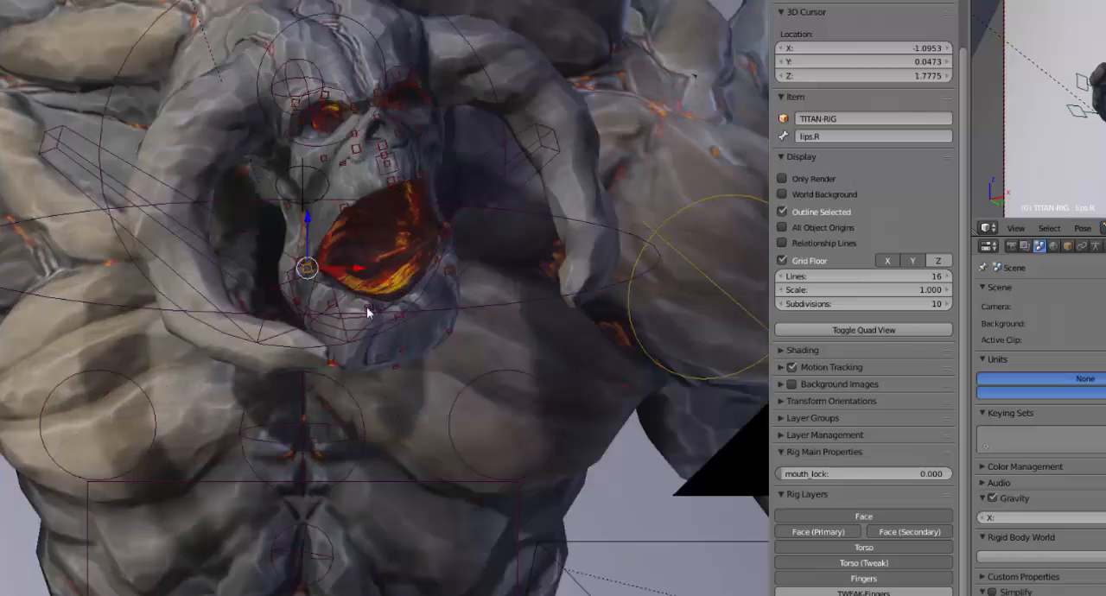
scroll(372, 302, down, 3)
scroll(370, 302, up, 1)
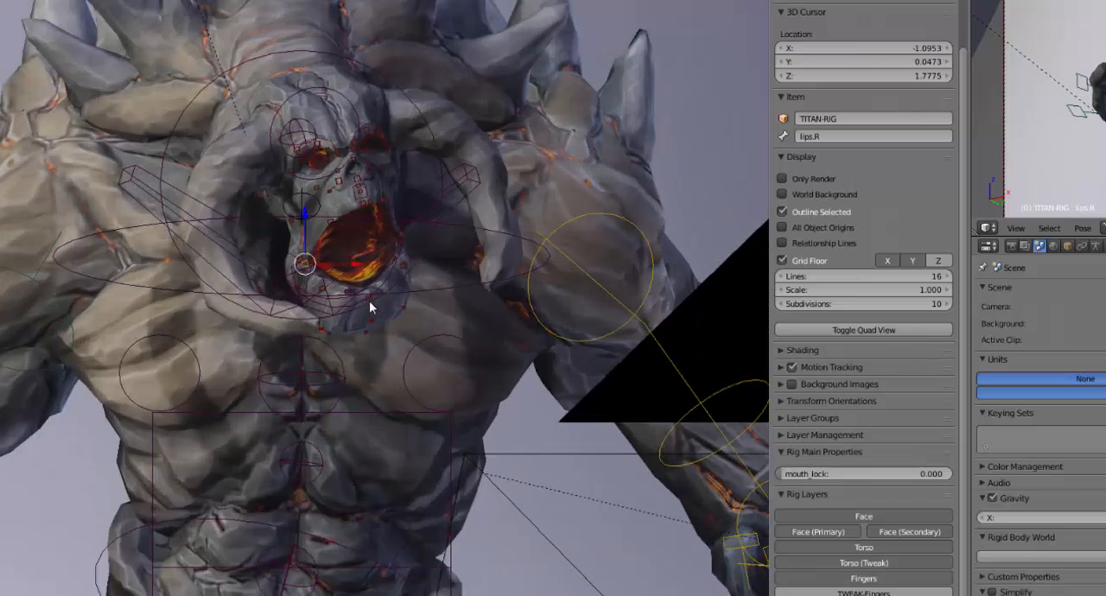
shift+middle_drag(370, 302, 326, 181)
right_click(381, 238)
middle_drag(378, 226, 415, 290)
Select the left index finger control CTRL-f_index.01.L and scale it up to uncurl the finger from the fist
shift+middle_drag(265, 349, 170, 287)
scroll(173, 290, up, 3)
shift+middle_drag(546, 386, 388, 325)
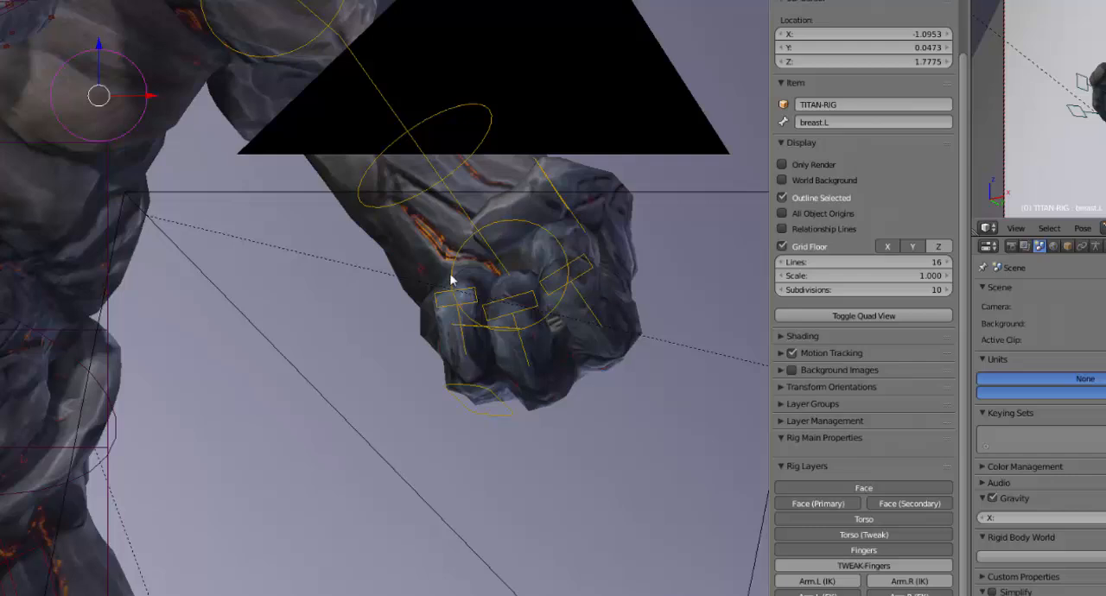
scroll(558, 320, down, 2)
right_click(496, 261)
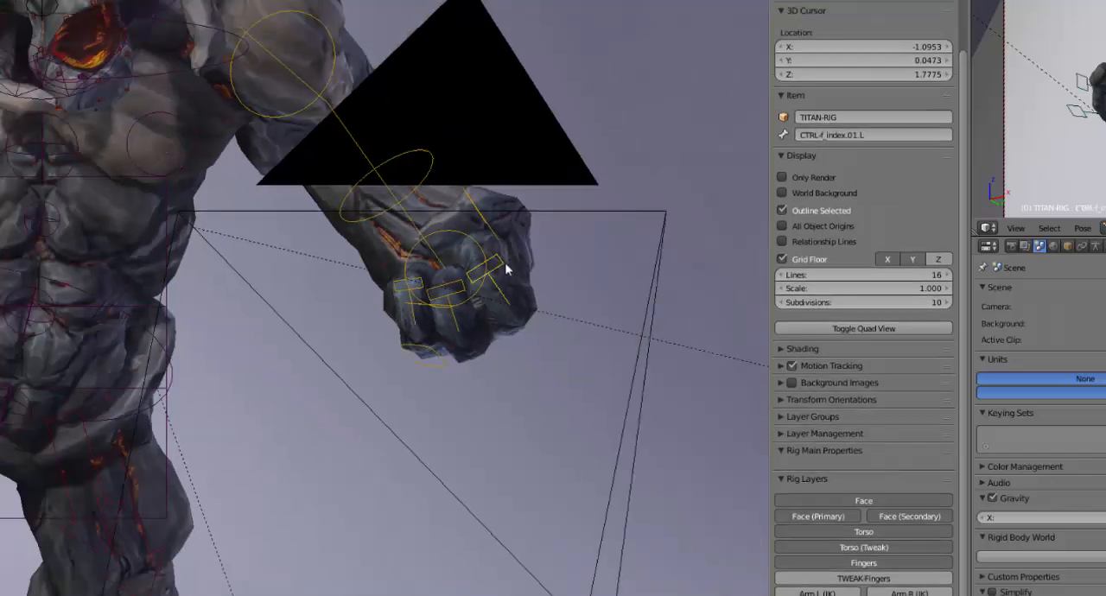
scroll(583, 334, up, 5)
shift+middle_drag(715, 376, 507, 363)
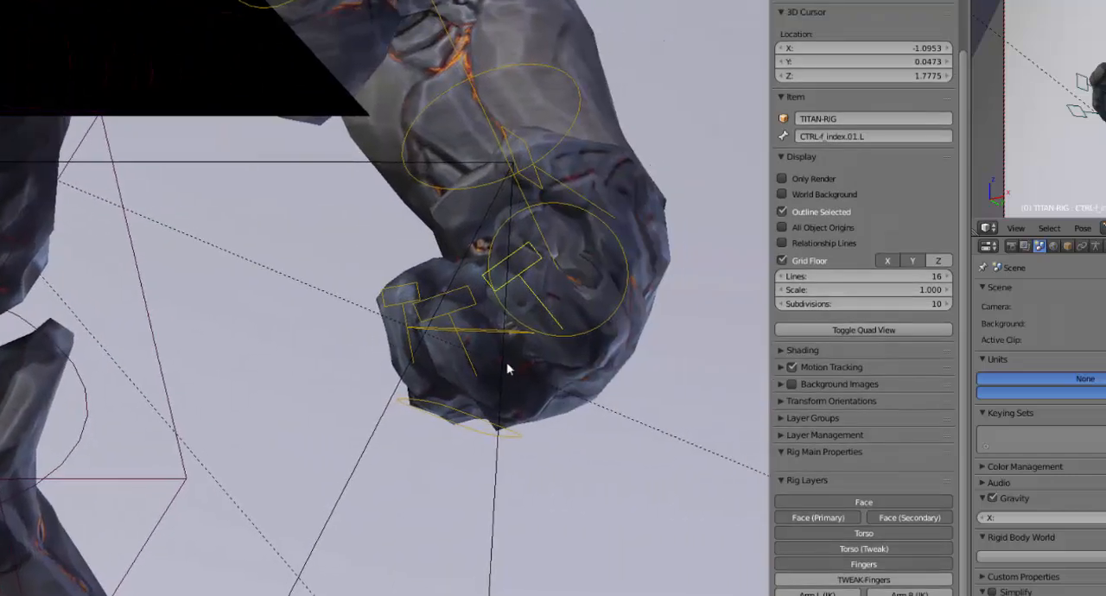
middle_drag(516, 296, 421, 320)
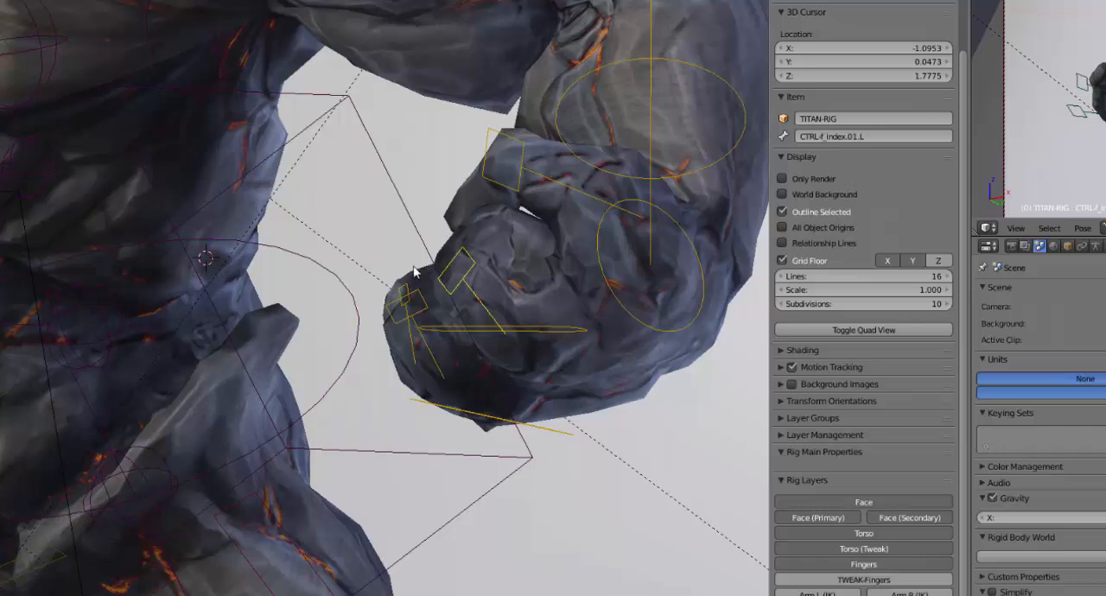
key(s)
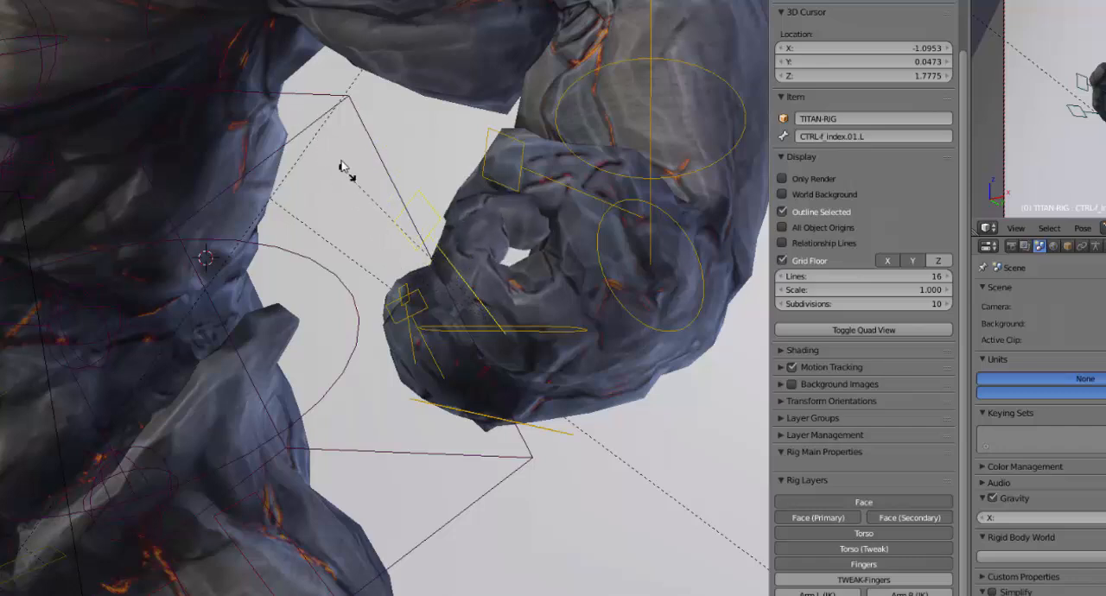
right_click(376, 189)
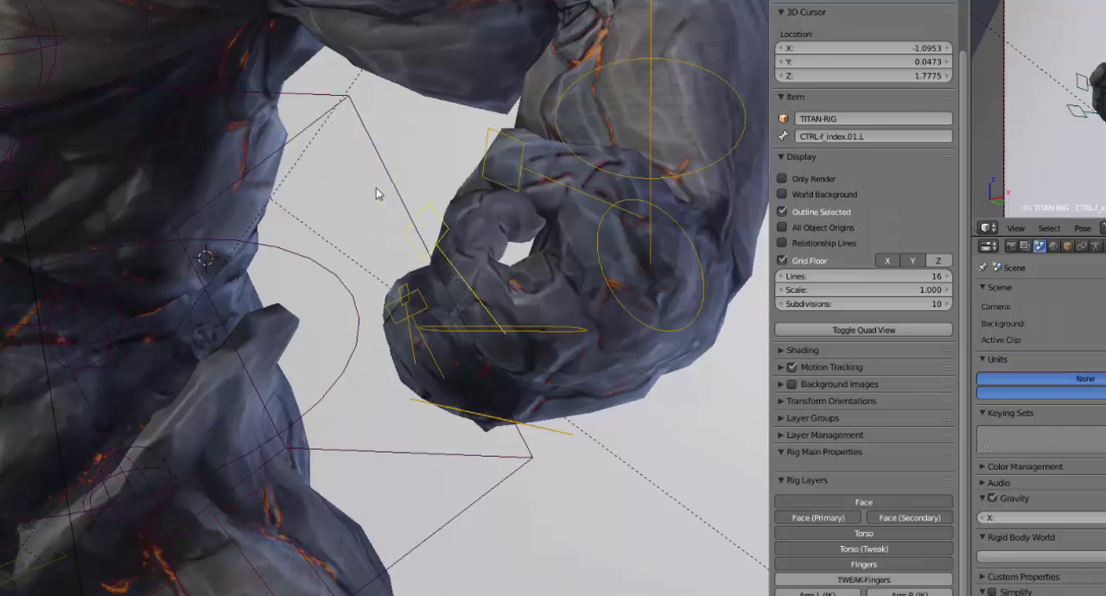
Rotate the left index finger control to swing the finger open, away from the palm
key(r)
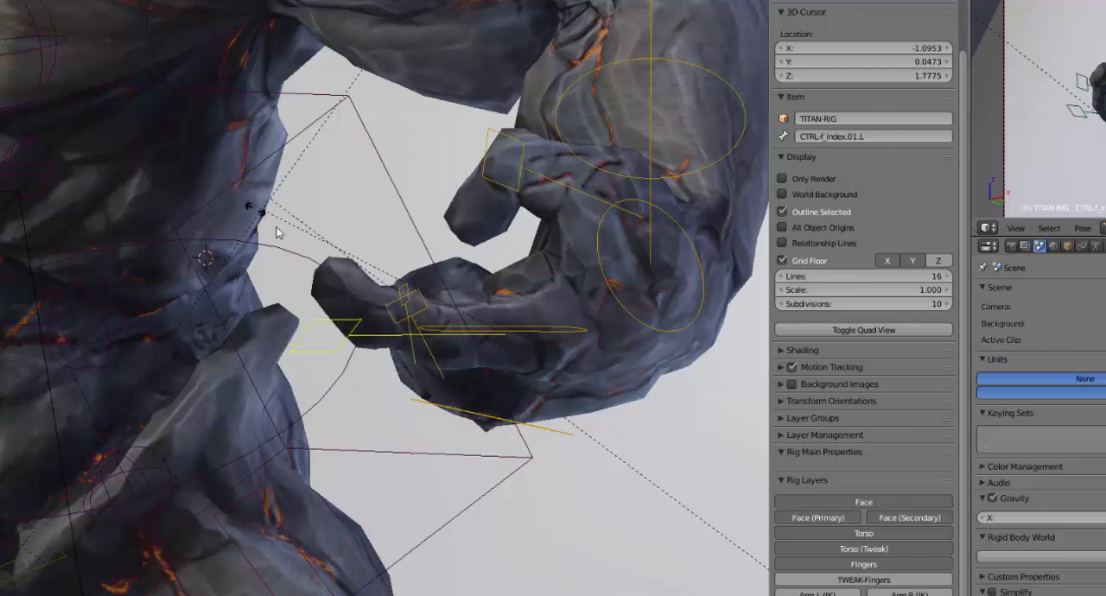
click(304, 261)
middle_drag(357, 325, 424, 370)
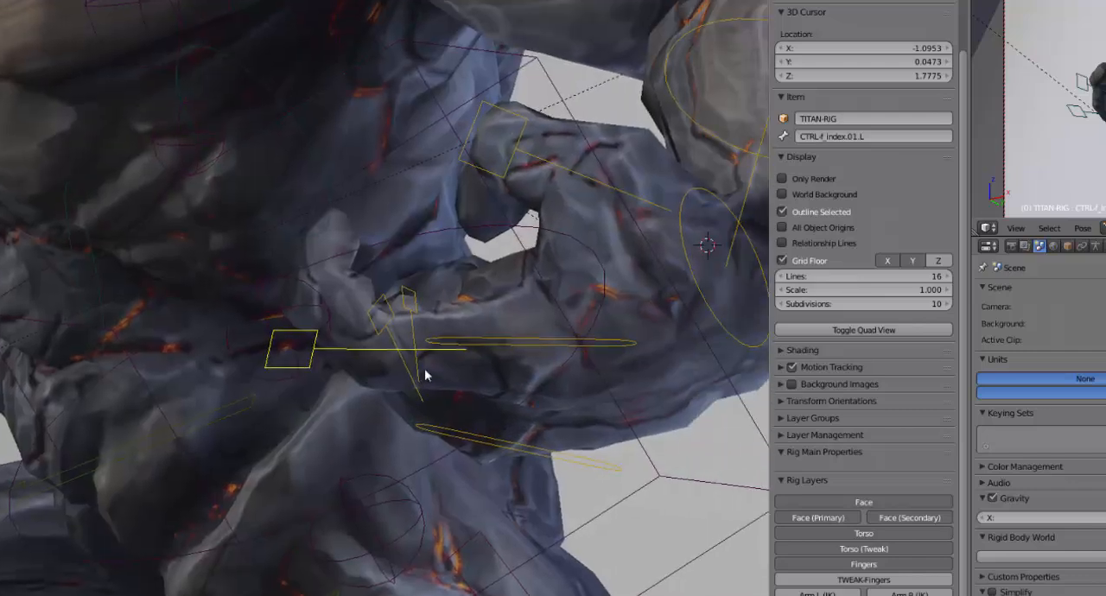
middle_drag(309, 356, 350, 355)
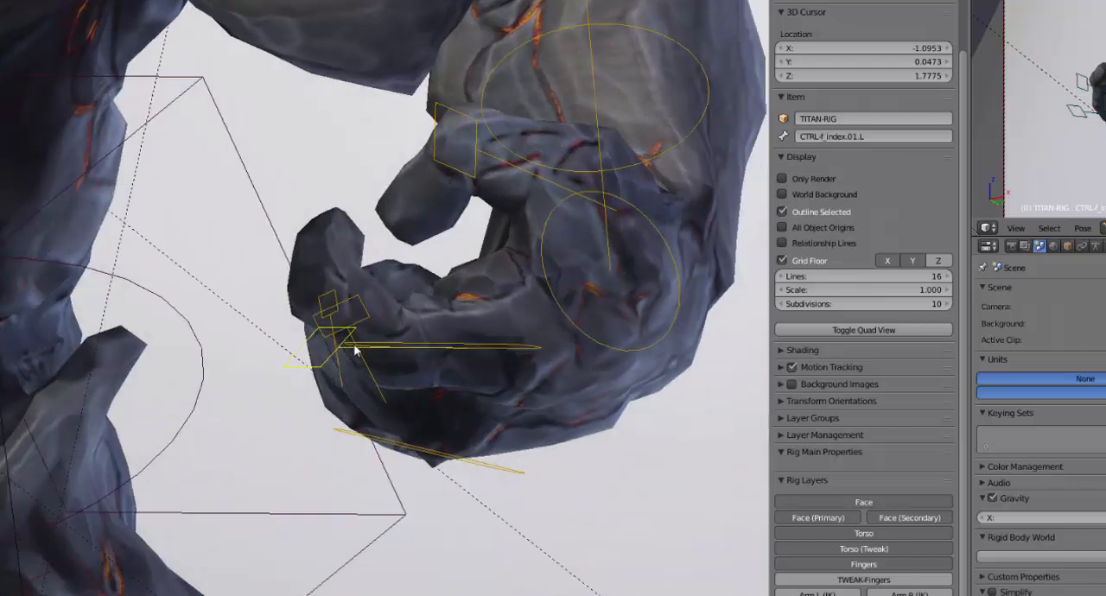
scroll(356, 346, down, 3)
middle_drag(473, 362, 450, 366)
Select the TITAN-RETOPO mesh and look through its corrective shape keys
scroll(381, 316, down, 3)
shift+middle_drag(370, 304, 371, 338)
right_click(479, 215)
scroll(478, 226, up, 3)
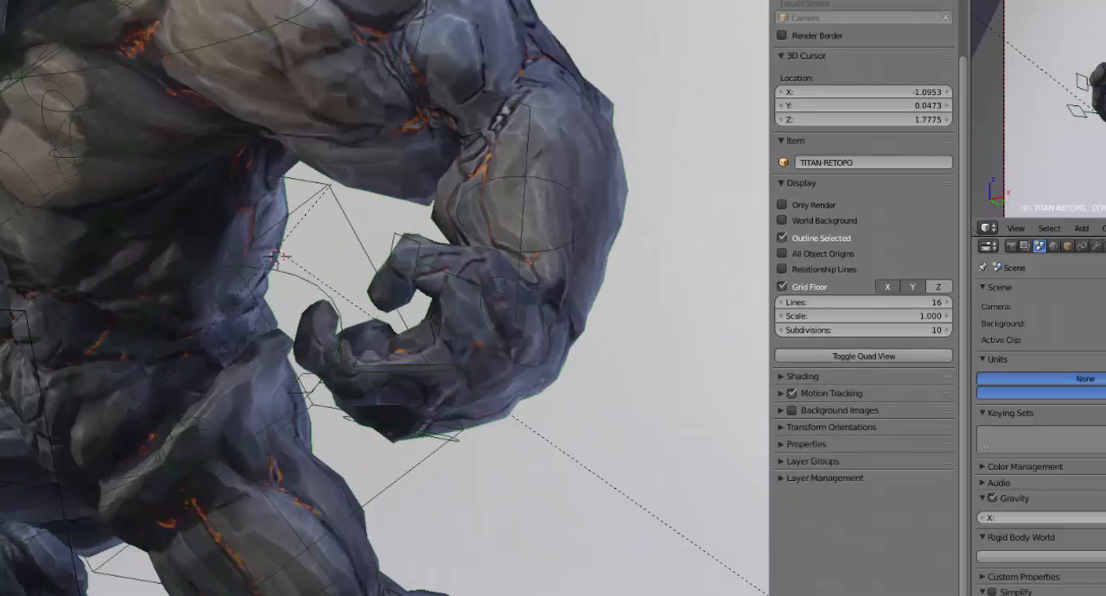
click(885, 170)
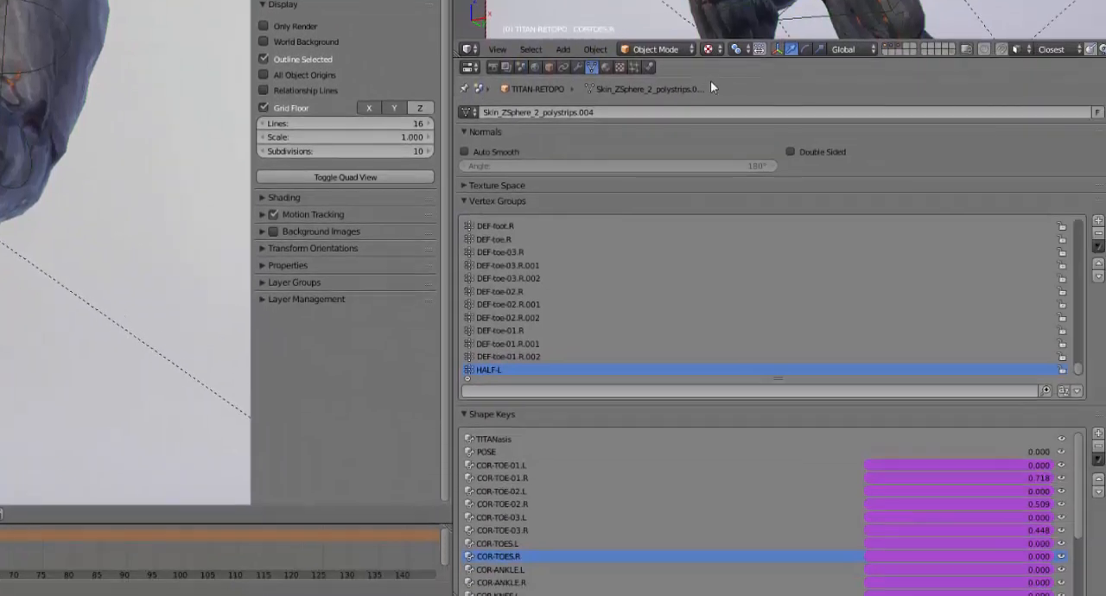
drag(714, 58, 705, 0)
scroll(739, 324, down, 3)
scroll(739, 325, down, 4)
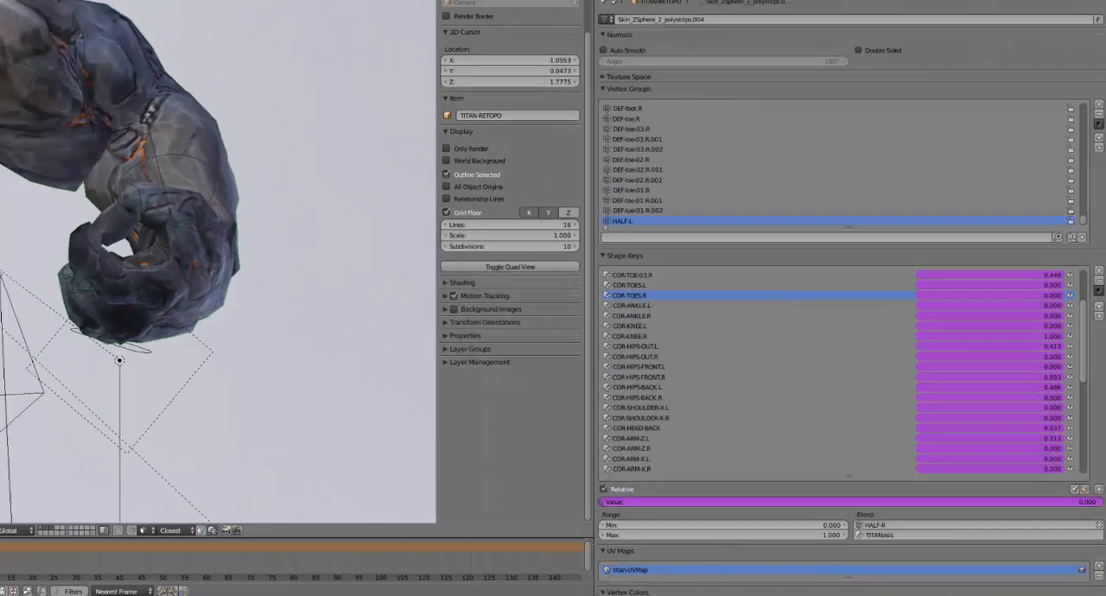
Examine the posed titan mesh from several angles, covering the shoulders, arms, torso and legs
middle_drag(259, 346, 323, 350)
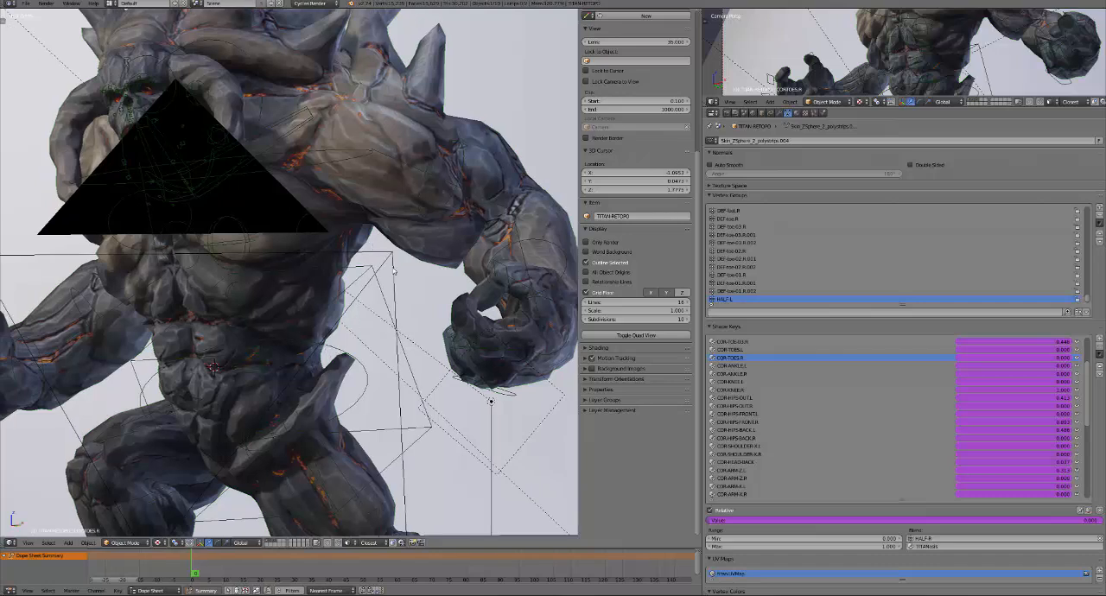
middle_drag(462, 267, 405, 270)
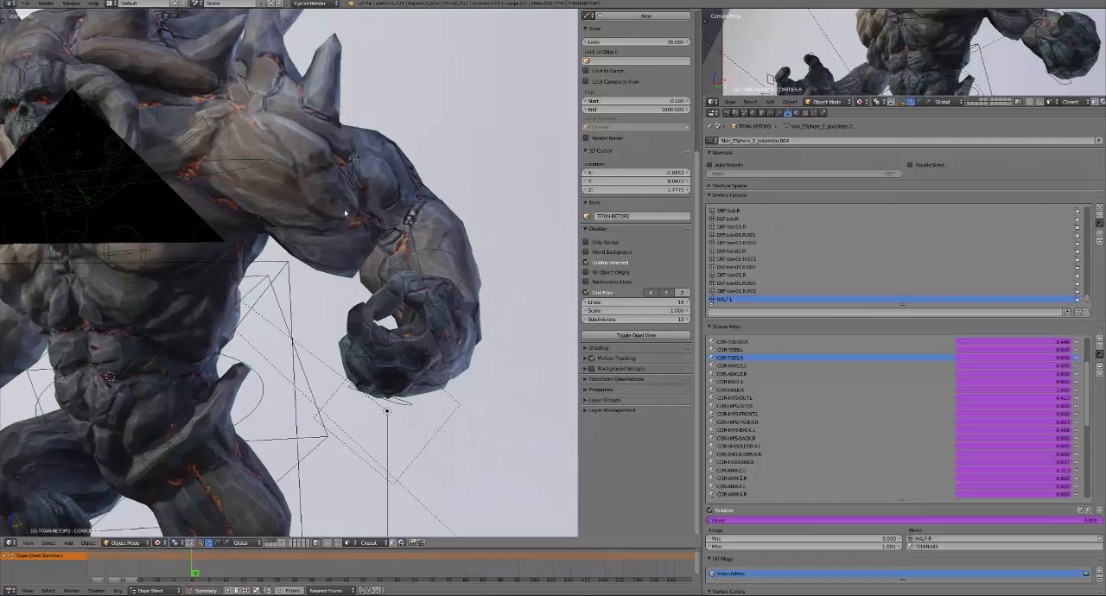
middle_drag(338, 282, 437, 232)
scroll(388, 274, down, 2)
middle_drag(388, 274, 313, 291)
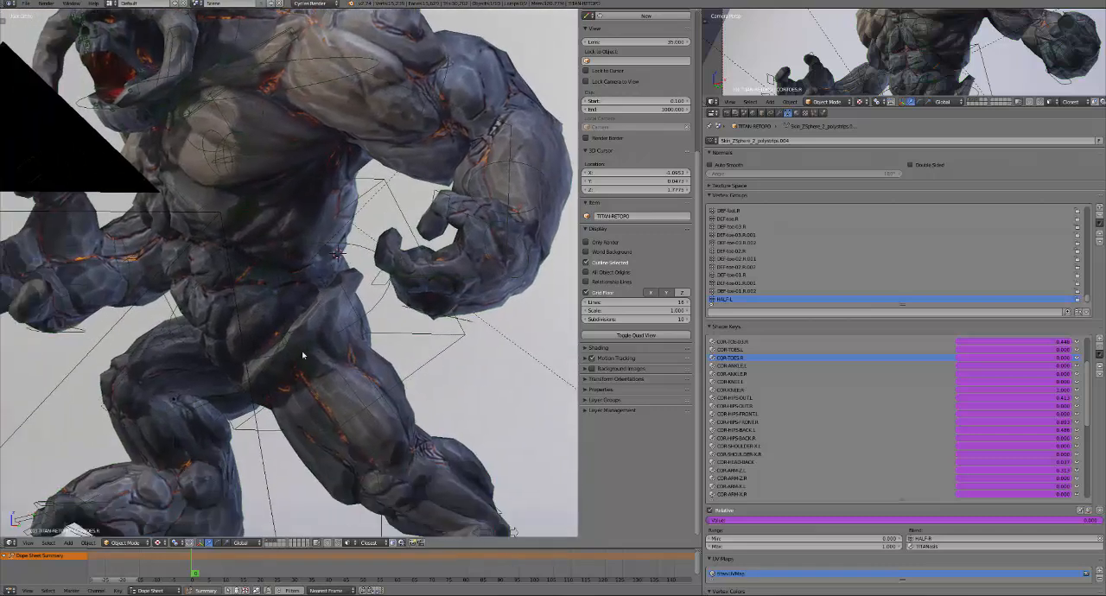
scroll(294, 359, down, 2)
middle_drag(214, 361, 283, 345)
shift+middle_drag(193, 349, 362, 351)
scroll(343, 351, up, 2)
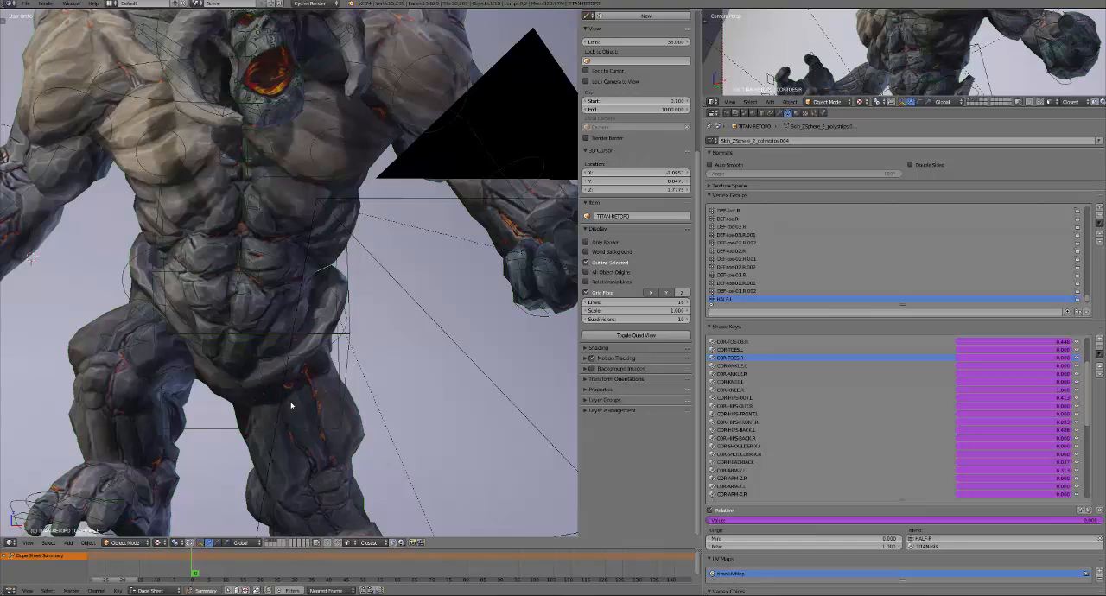
scroll(295, 409, down, 2)
shift+middle_drag(305, 415, 282, 360)
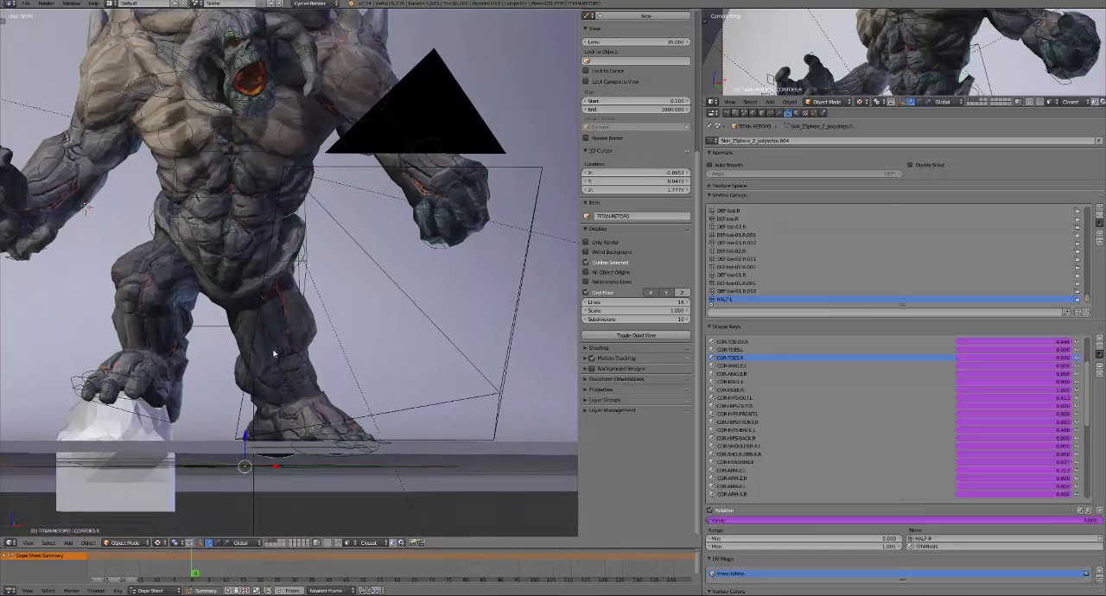
scroll(279, 360, up, 3)
middle_drag(310, 375, 267, 277)
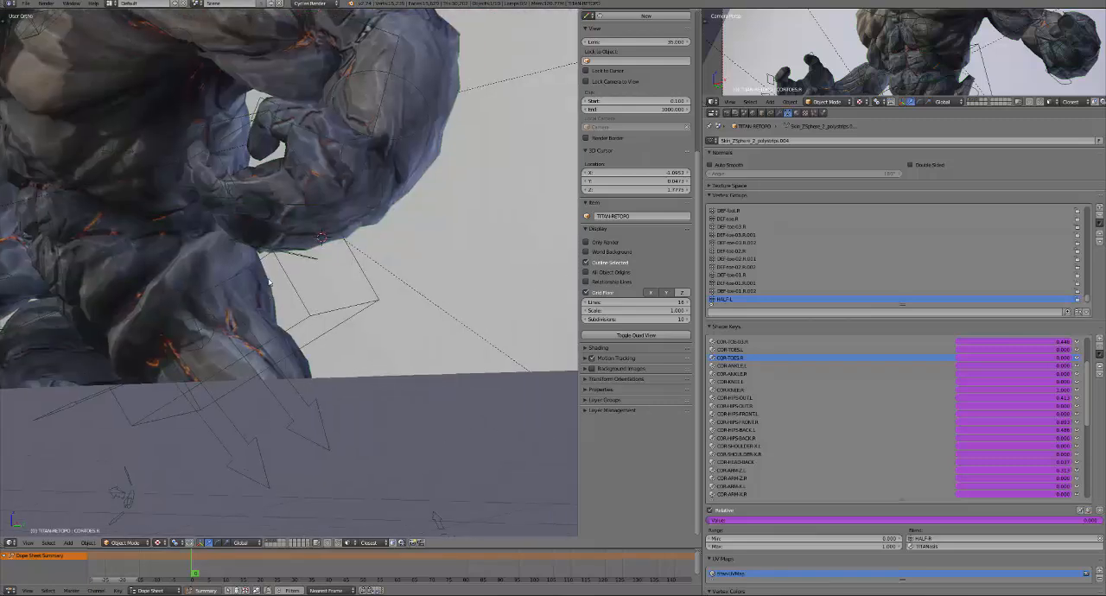
scroll(259, 324, down, 3)
middle_drag(255, 324, 231, 323)
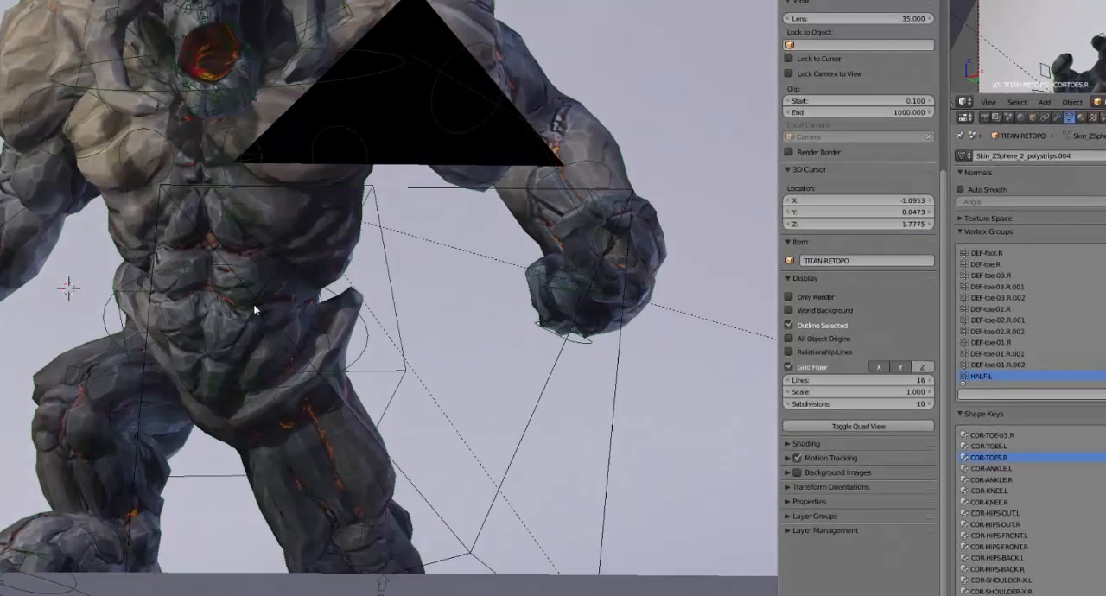
Sketch two curved Grease Pencil arrows, one from the left hip onto the abdomen and one swinging outward and up from the left thigh
shift+middle_drag(322, 344, 344, 349)
key(d)
drag(366, 373, 317, 329)
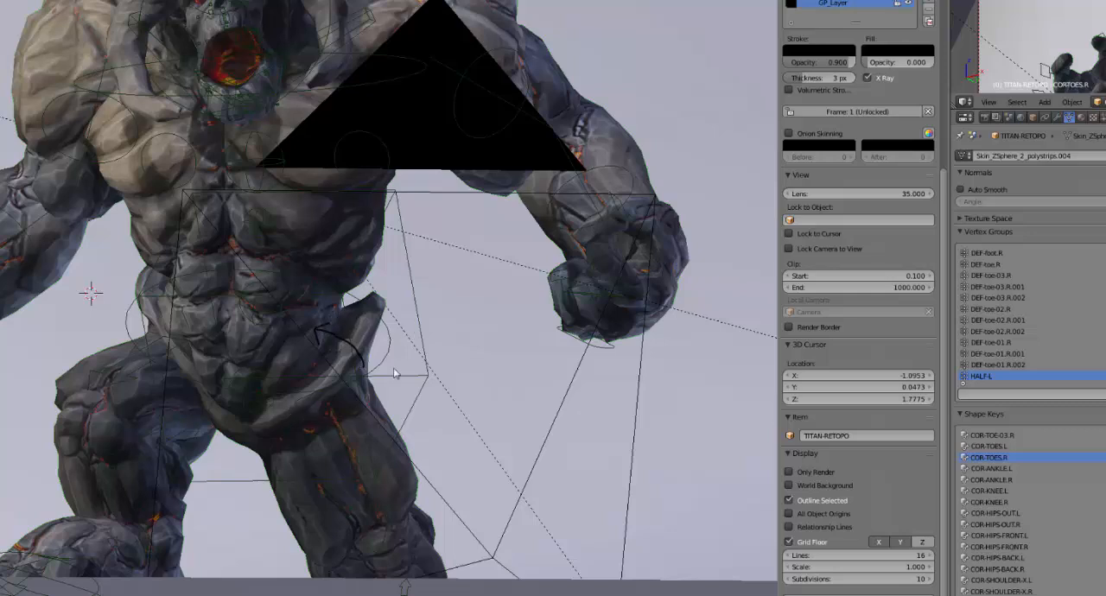
mouse_move(335, 491)
mouse_down()
mouse_move(491, 383)
mouse_move(496, 367)
mouse_up()
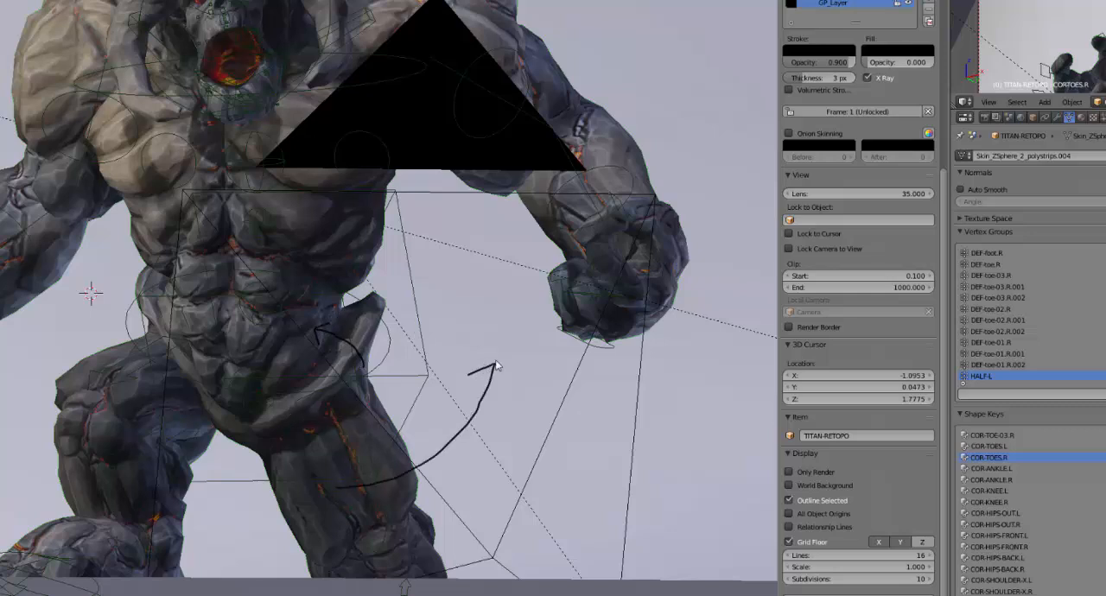
scroll(884, 113, up, 4)
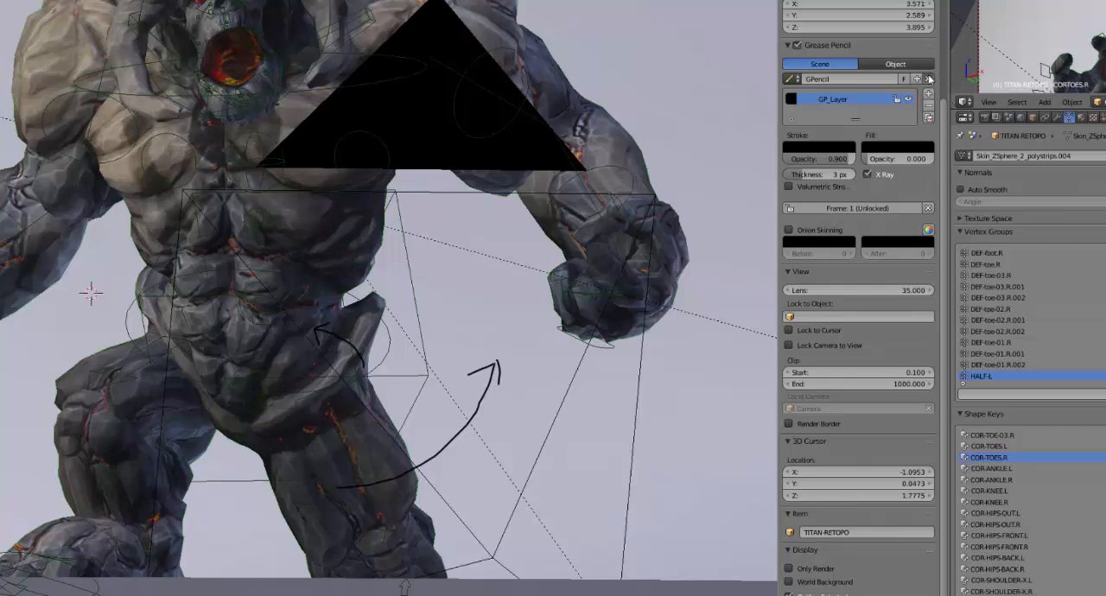
Remove the Grease Pencil data holding the sketched arrows from the scene
click(929, 79)
scroll(602, 320, up, 5)
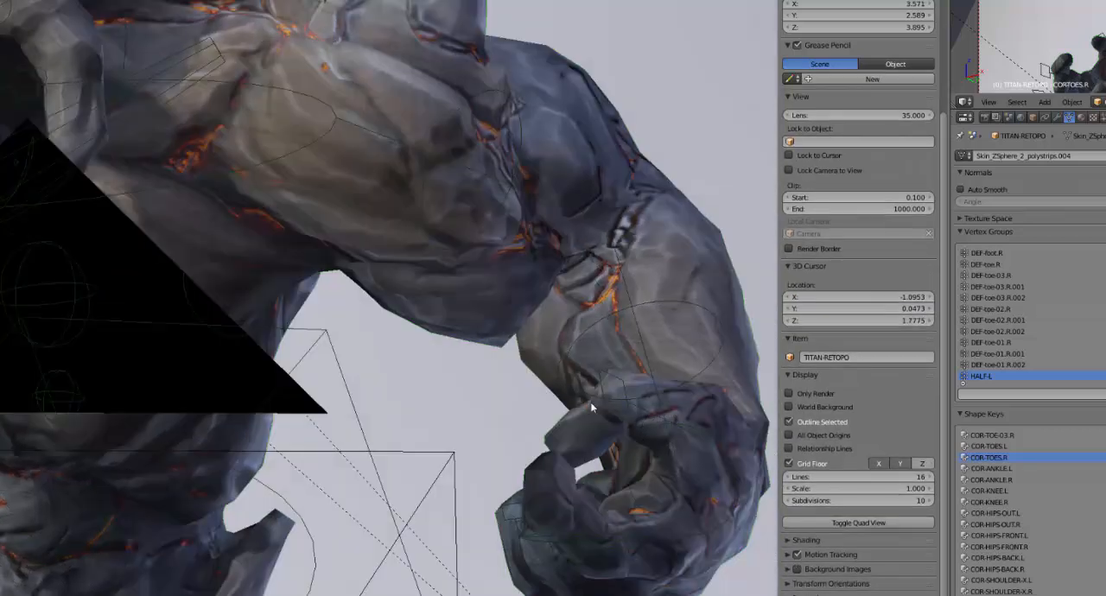
Rotate the left forearm FK control about its local X axis to swing the arm at the elbow
right_click(591, 323)
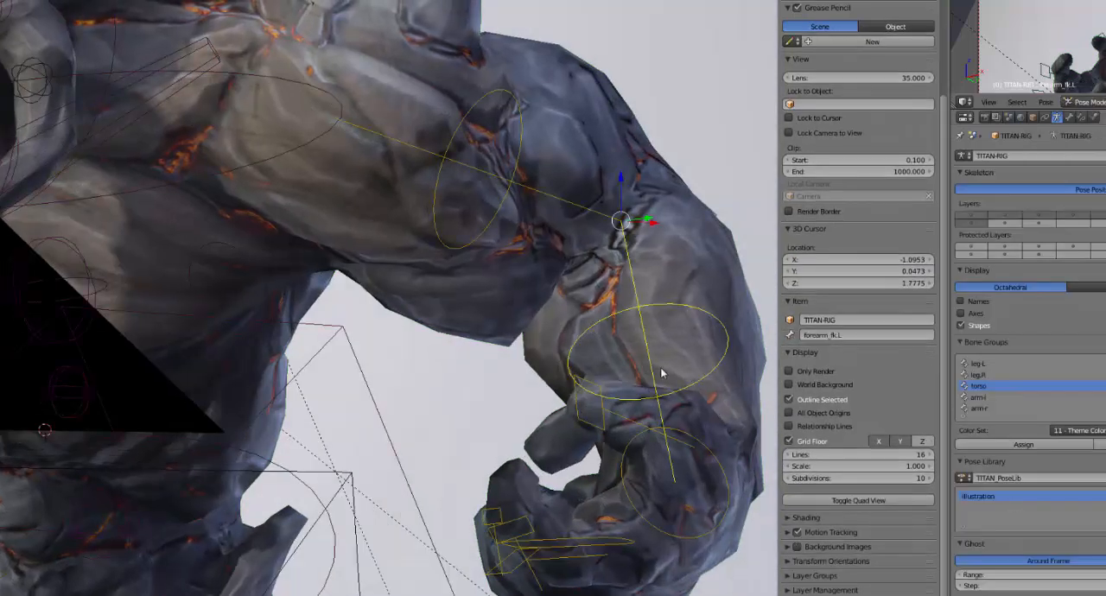
scroll(607, 415, down, 5)
scroll(602, 419, up, 2)
middle_drag(563, 439, 570, 432)
key(r)
key(x)
key(x)
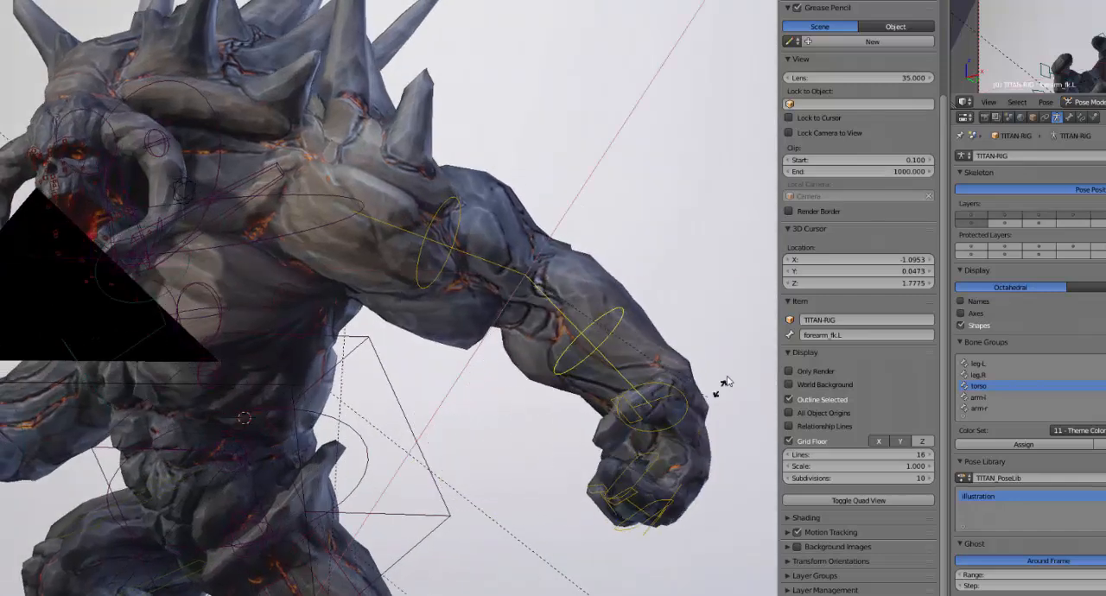
click(525, 380)
Adjust the left elbow bend with a further small X-axis rotation of the forearm FK control
middle_drag(463, 329, 382, 322)
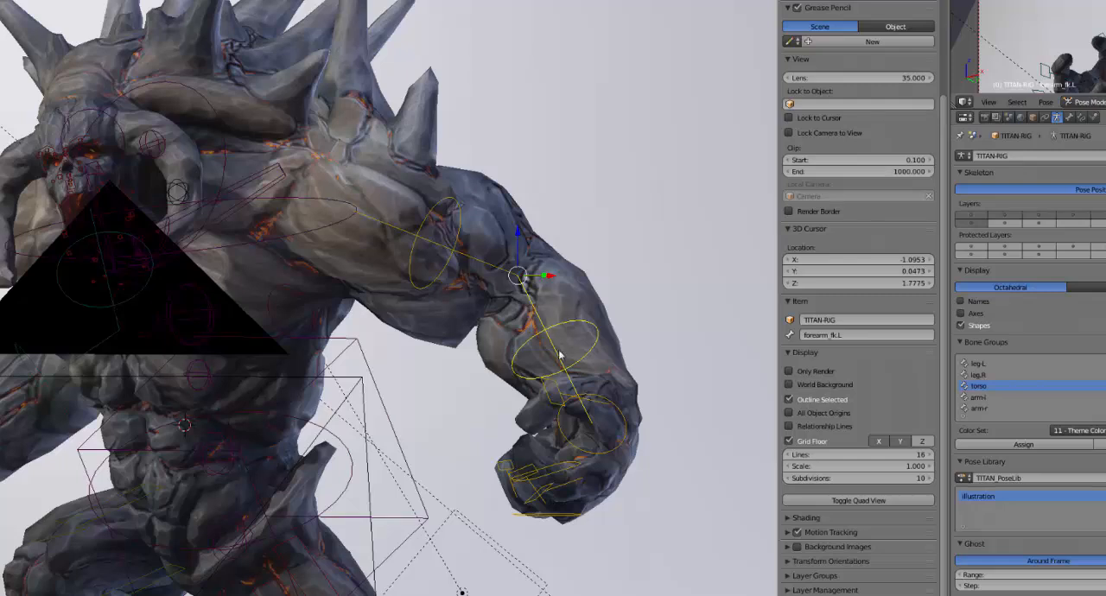
scroll(554, 337, up, 2)
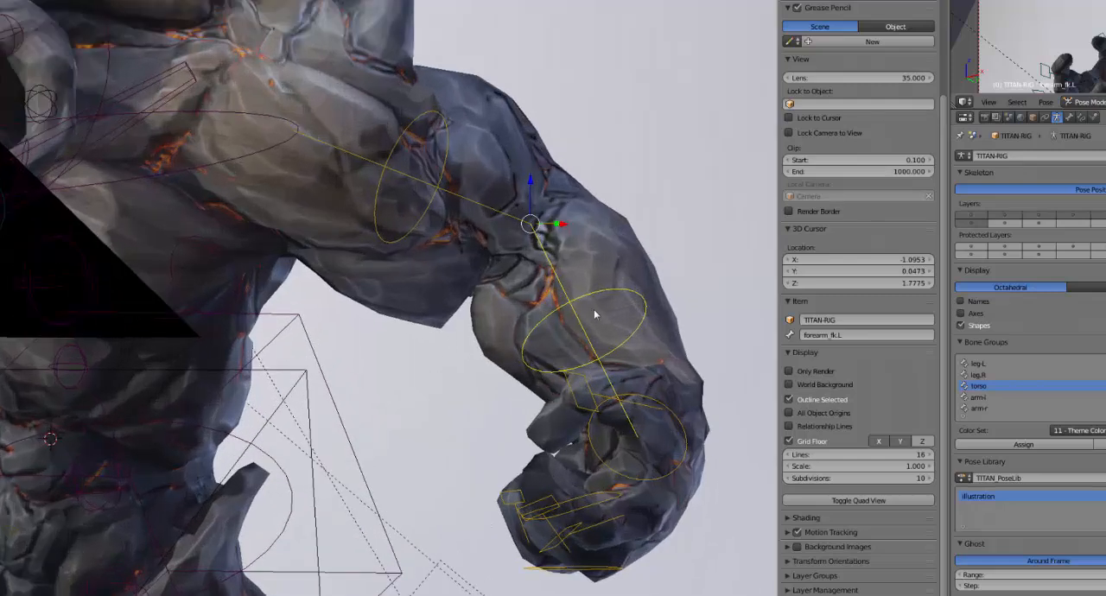
key(r)
key(x)
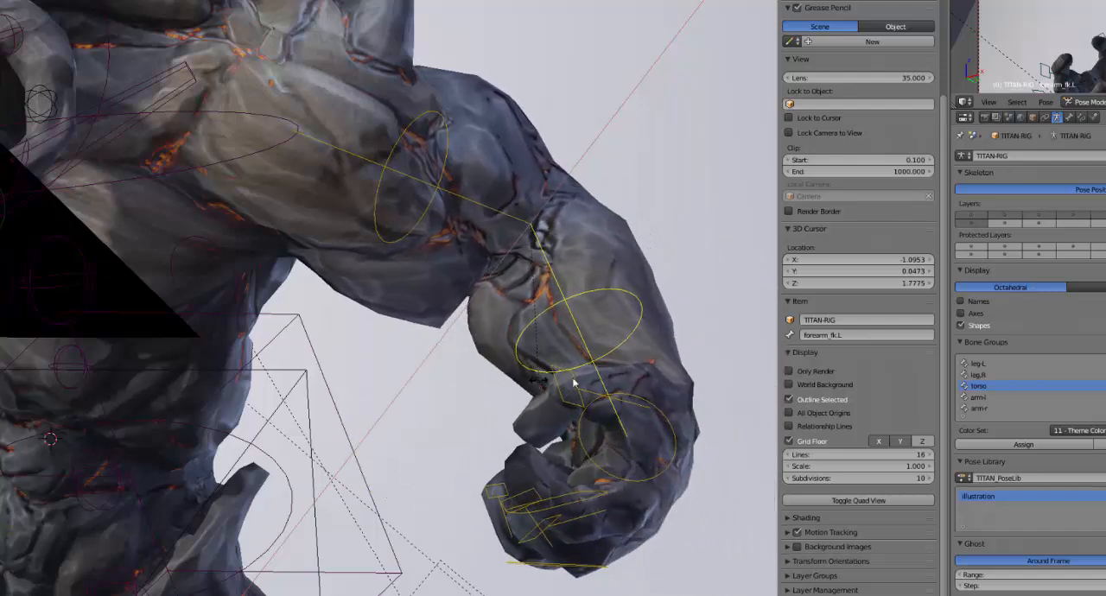
click(574, 383)
Examine the posed titan from the front and above, then close up on the head, chest, abdomen and hips
scroll(562, 387, down, 5)
key(KP_1)
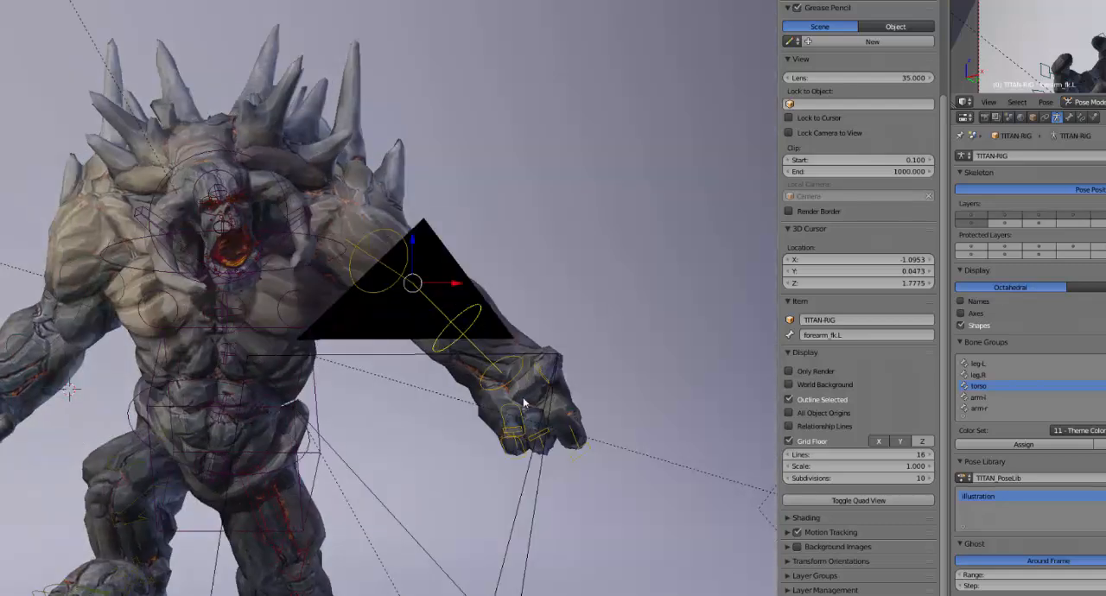
shift+middle_drag(454, 404, 674, 405)
key(KP_8)
key(KP_8)
key(KP_8)
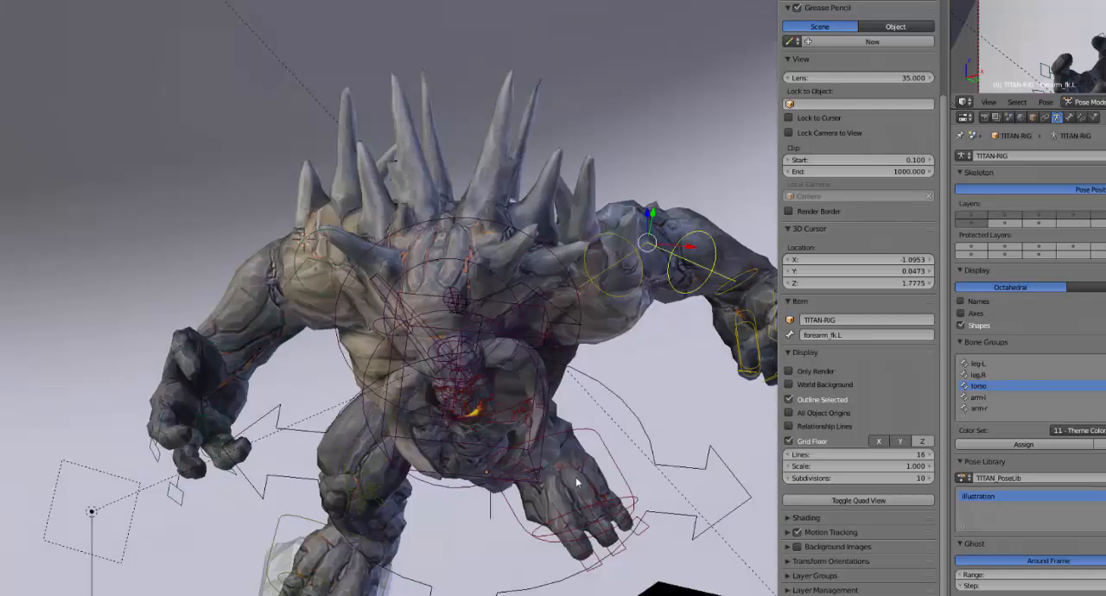
middle_drag(577, 481, 482, 415)
scroll(557, 437, up, 3)
scroll(458, 413, down, 2)
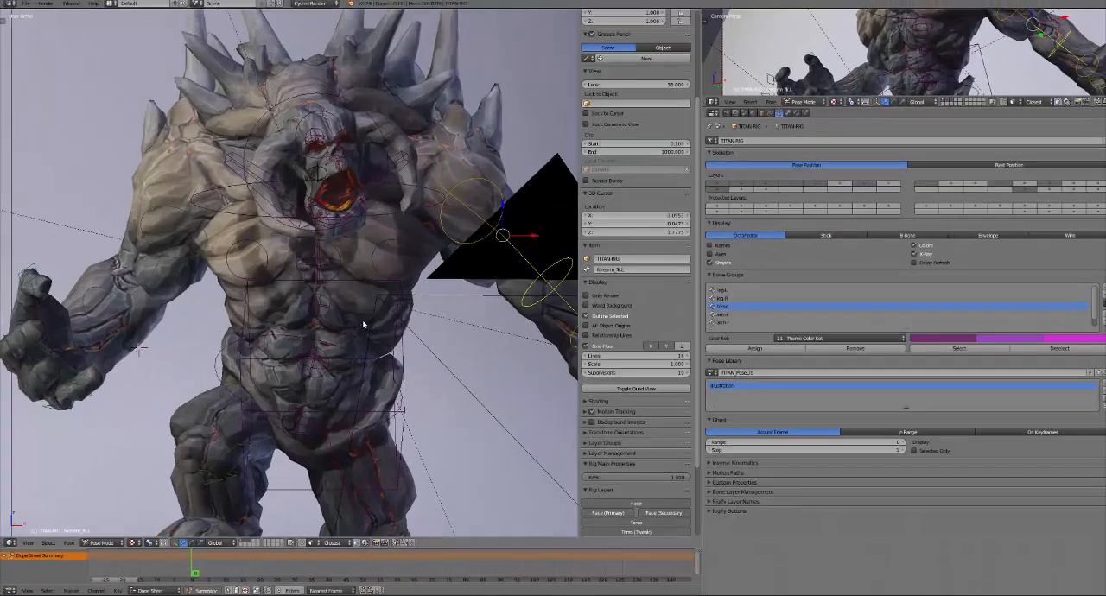
scroll(363, 325, up, 1)
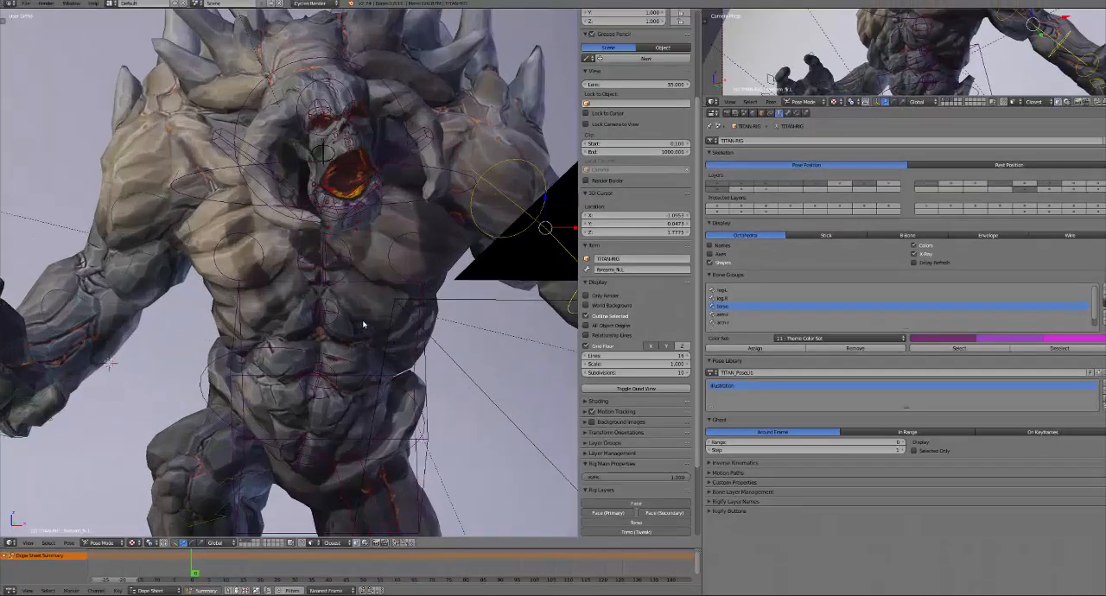
shift+middle_drag(418, 336, 373, 292)
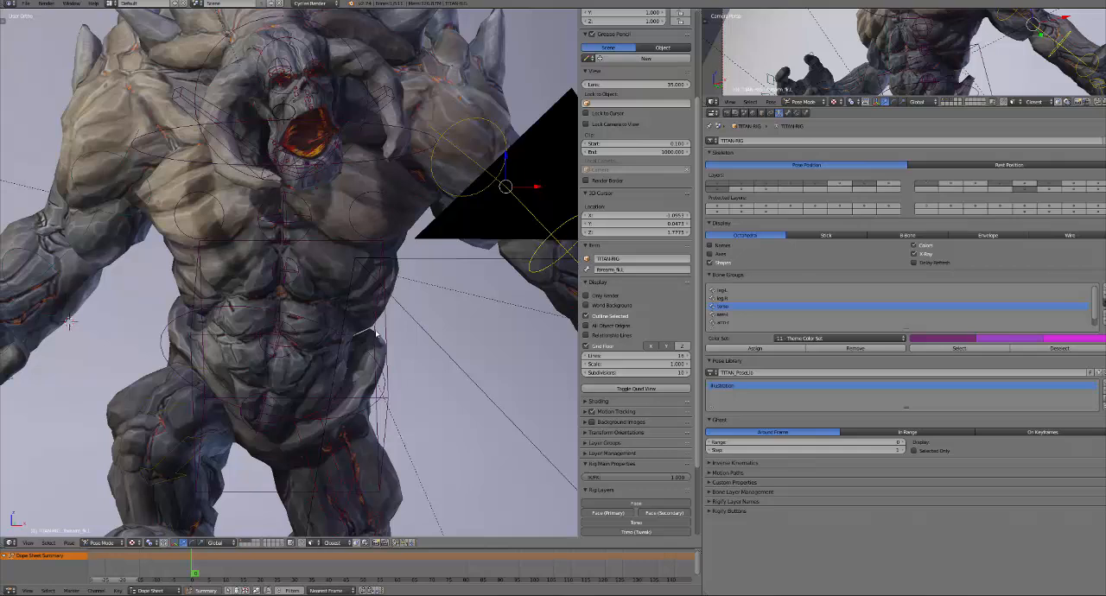
middle_drag(333, 217, 322, 332)
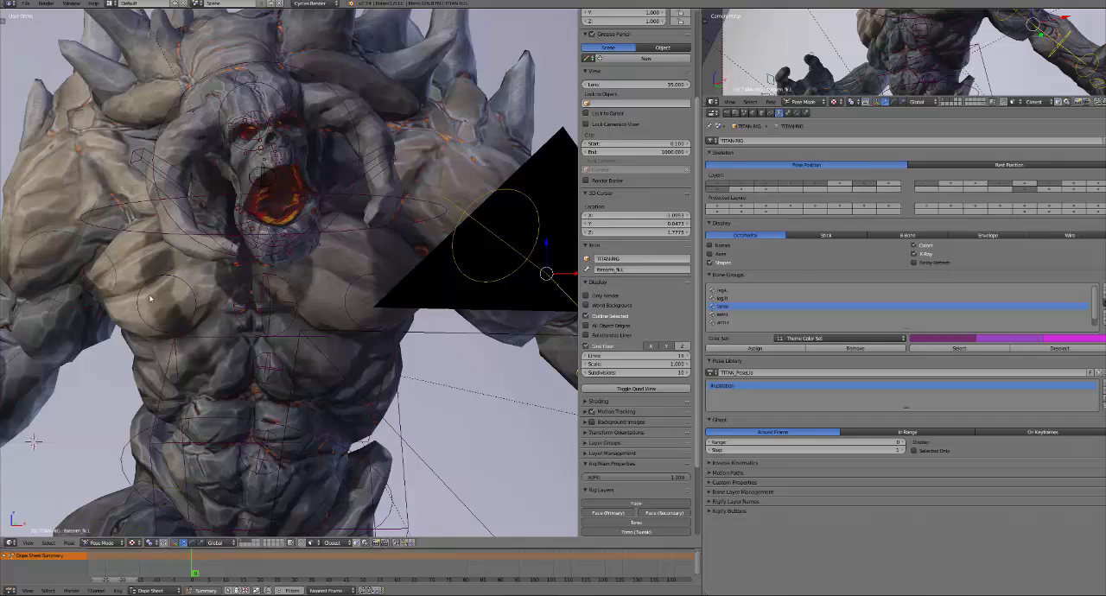
scroll(215, 330, down, 1)
scroll(214, 329, up, 3)
scroll(217, 302, down, 2)
Rotate the head control about the global Z axis to turn the titan's head sideways
middle_drag(229, 280, 376, 251)
right_click(227, 148)
key(r)
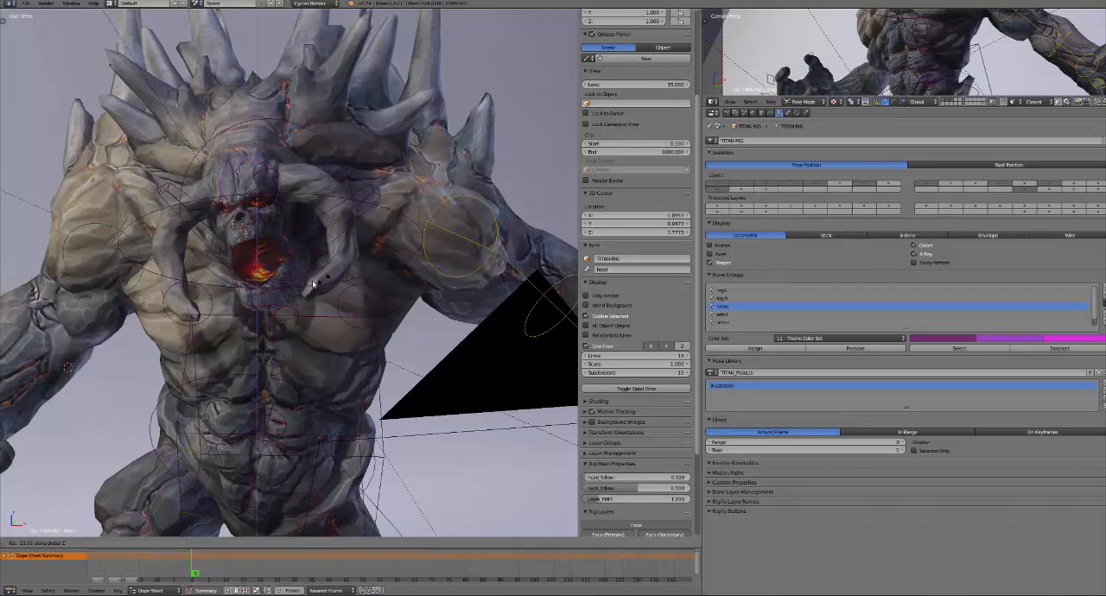
click(334, 174)
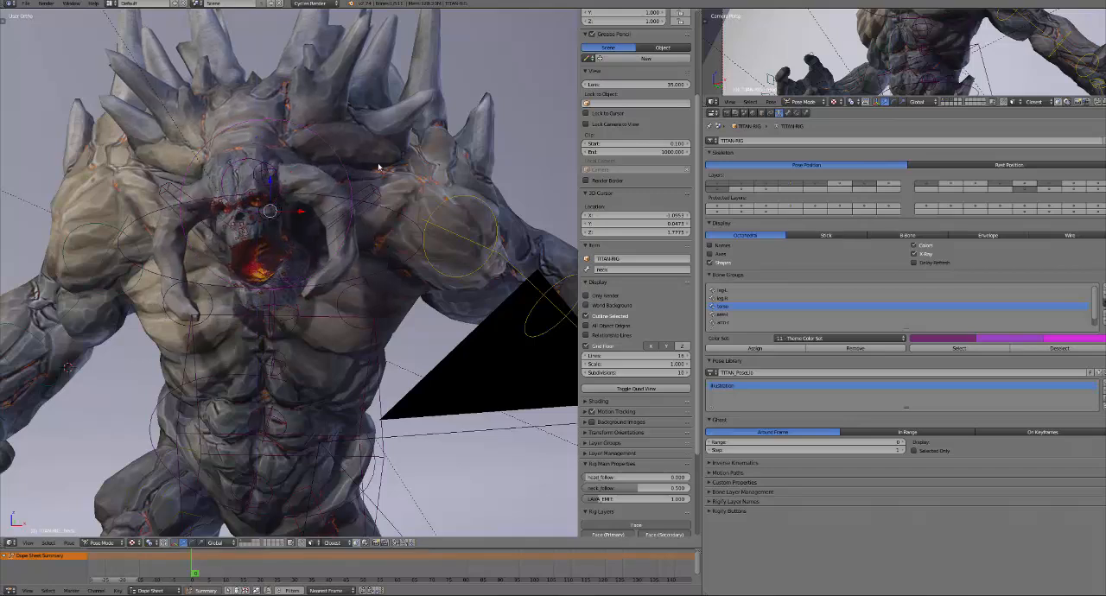
Try a slight rotation of the neck control and examine the neck, upper back and spikes from the side and above
key(r)
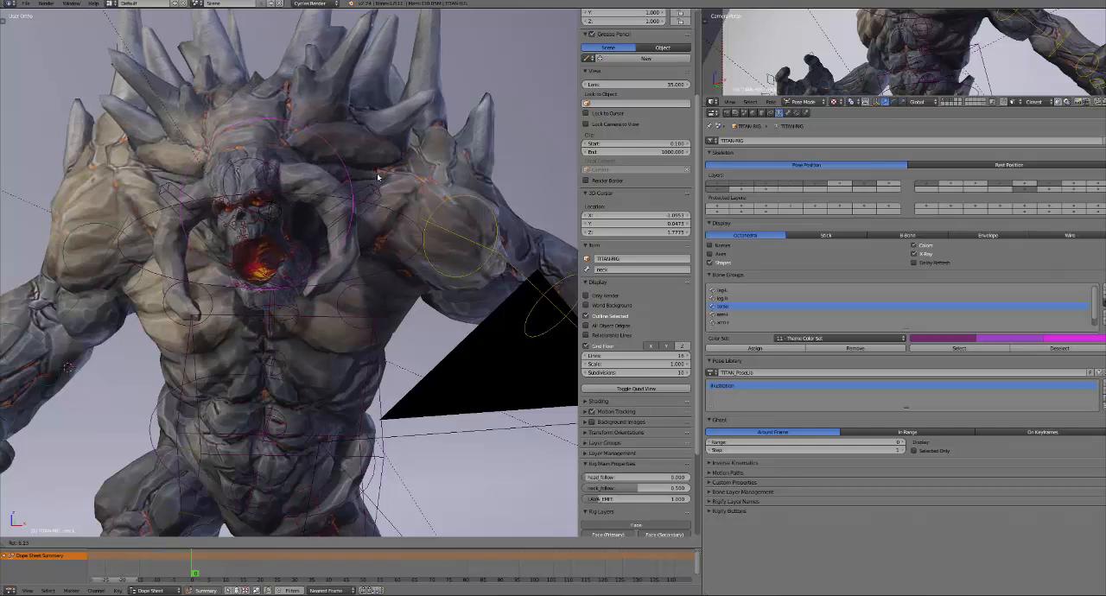
click(377, 177)
scroll(389, 216, down, 4)
middle_drag(392, 222, 311, 230)
scroll(315, 309, up, 2)
scroll(316, 308, up, 2)
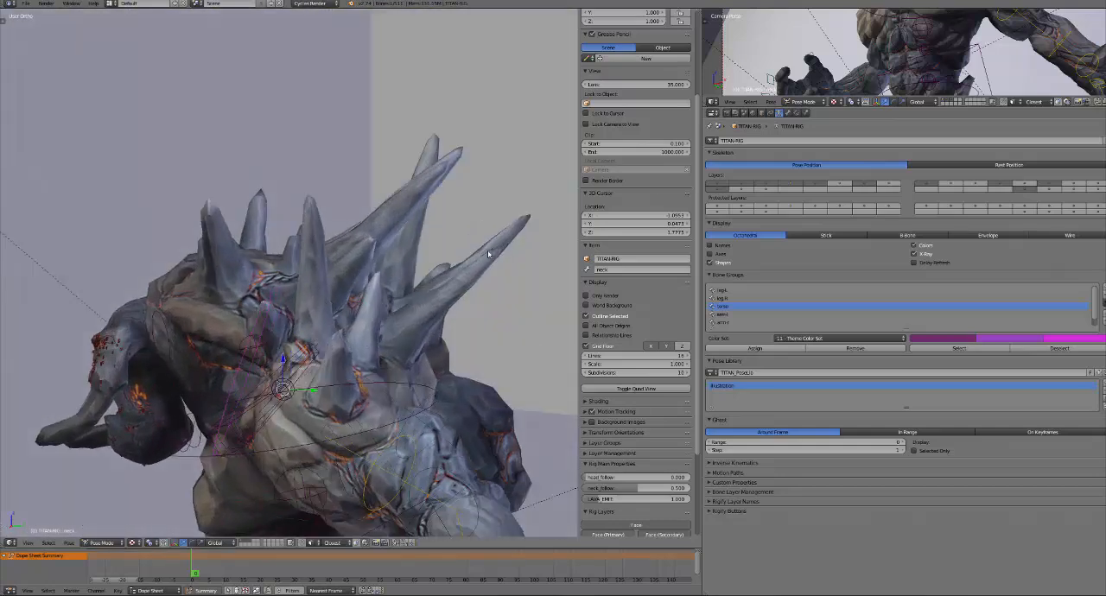
middle_drag(381, 333, 379, 309)
scroll(410, 365, up, 3)
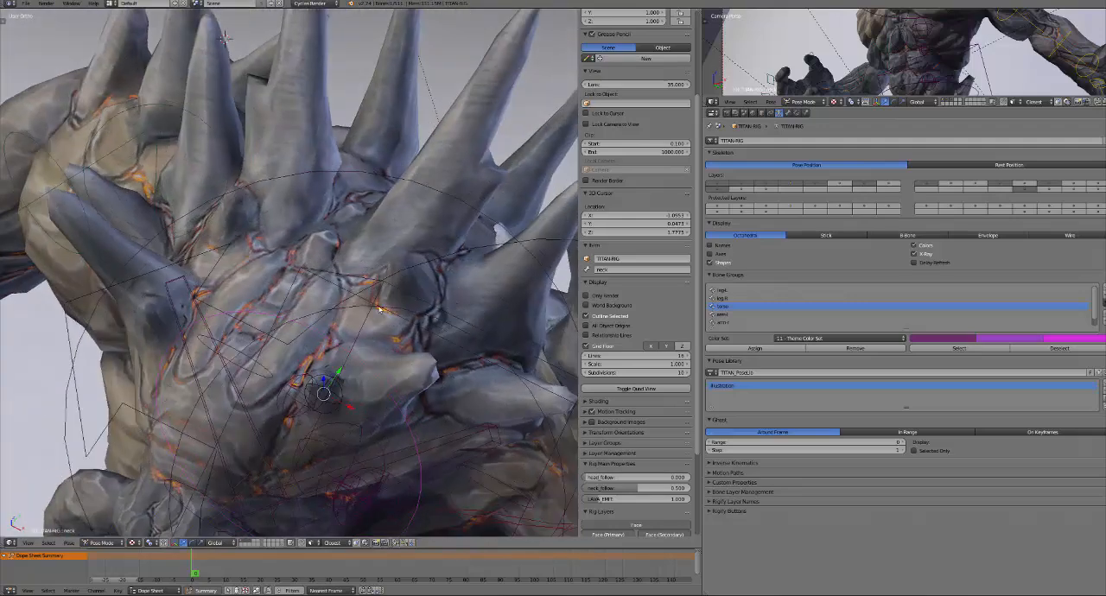
Rotate the neck control about the global Z axis to turn the neck and the surrounding spikes
scroll(408, 369, down, 3)
middle_drag(398, 387, 402, 373)
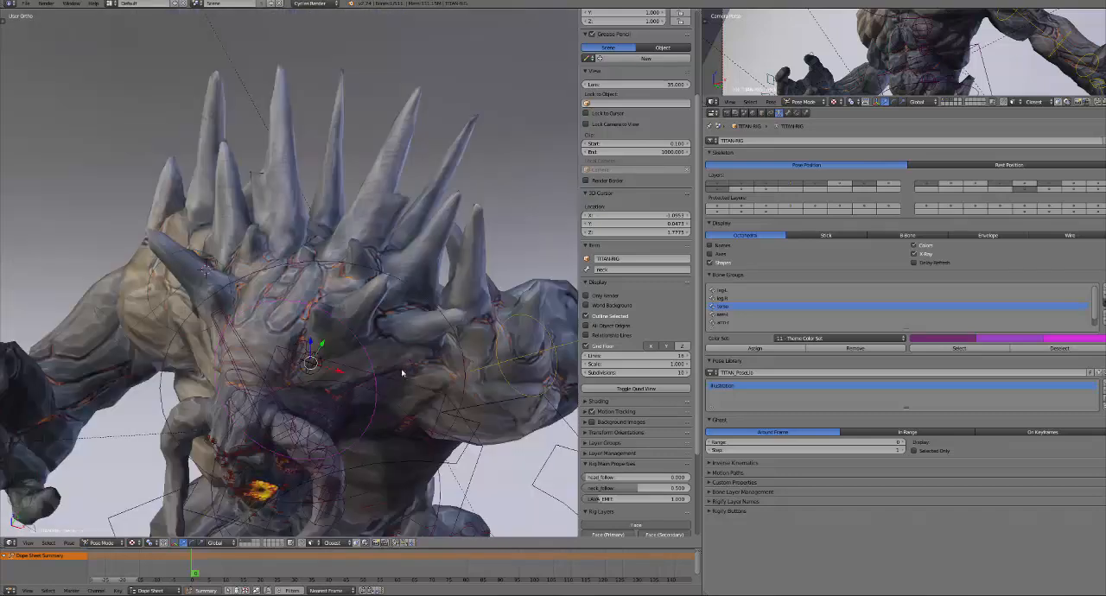
key(r)
key(z)
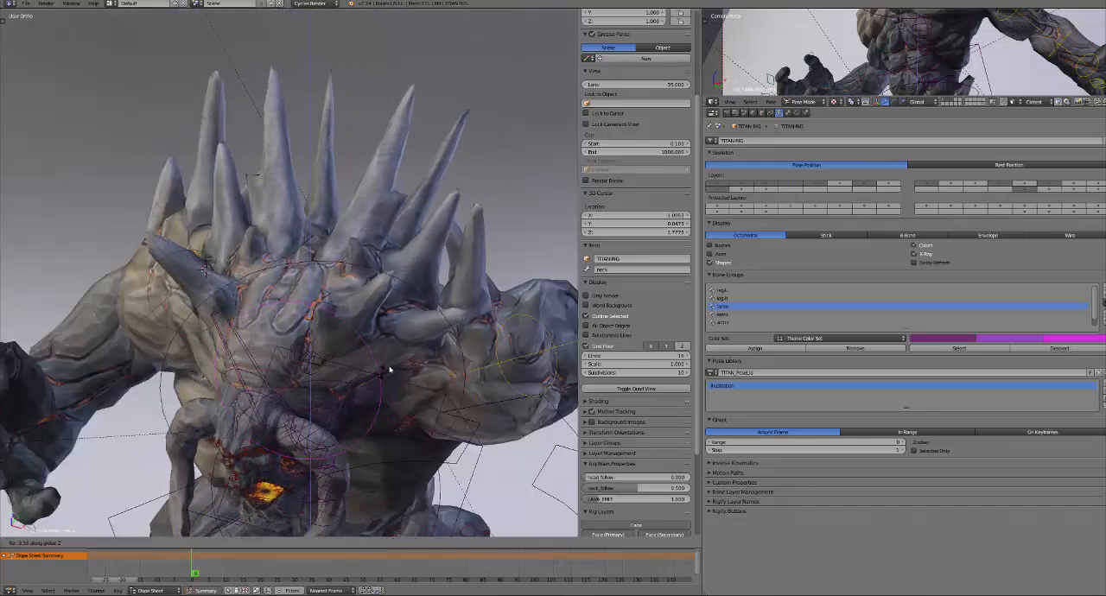
click(382, 317)
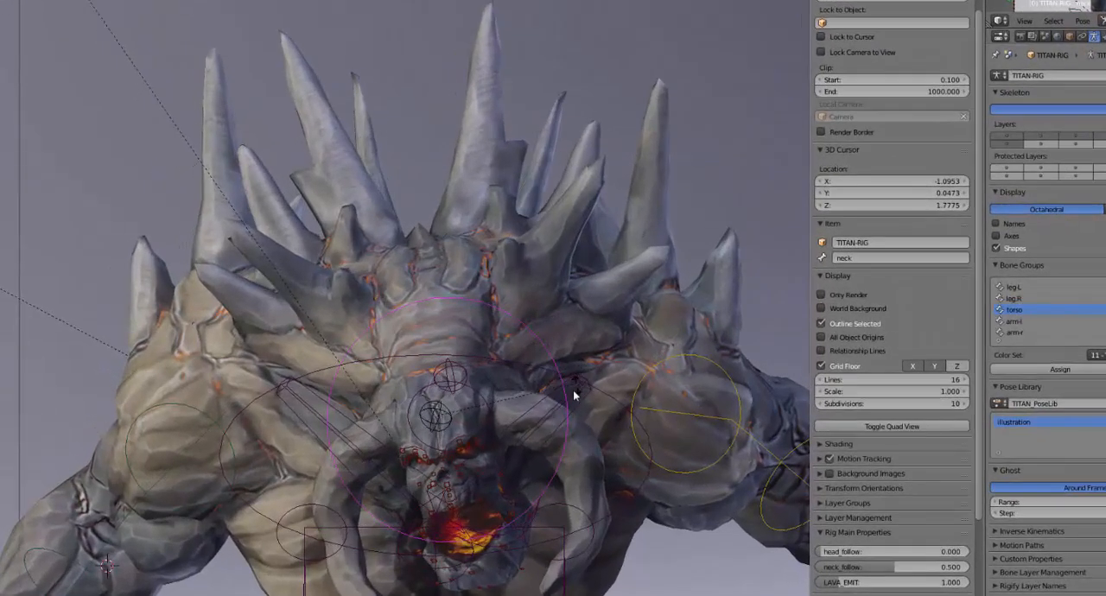
Adjust the left shoulder control to raise the shoulder towards the neck, and inspect the deformation from the side and behind
right_click(579, 377)
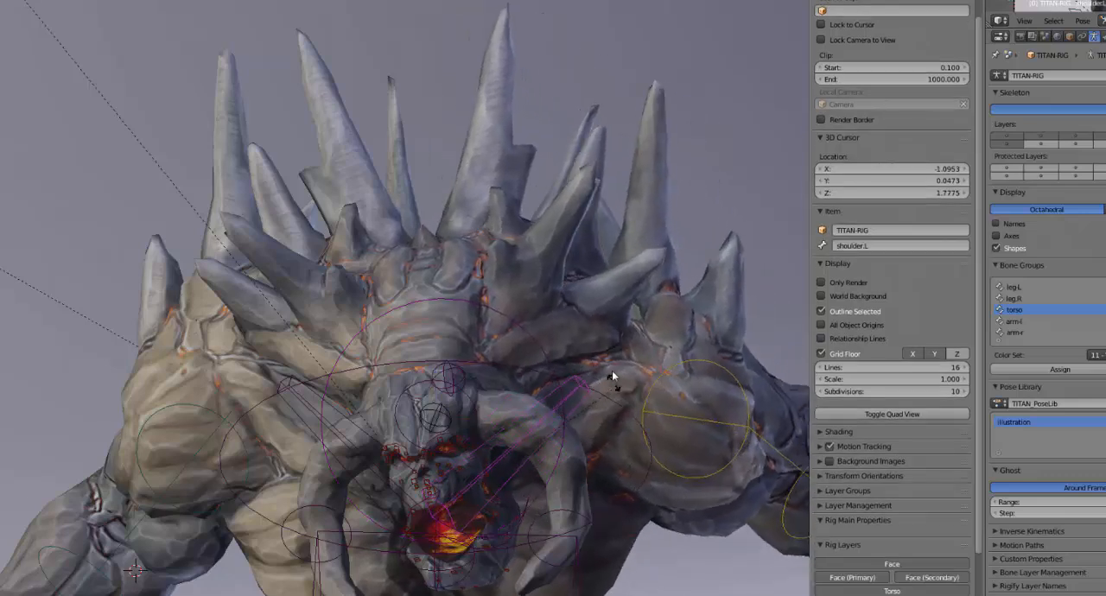
click(594, 362)
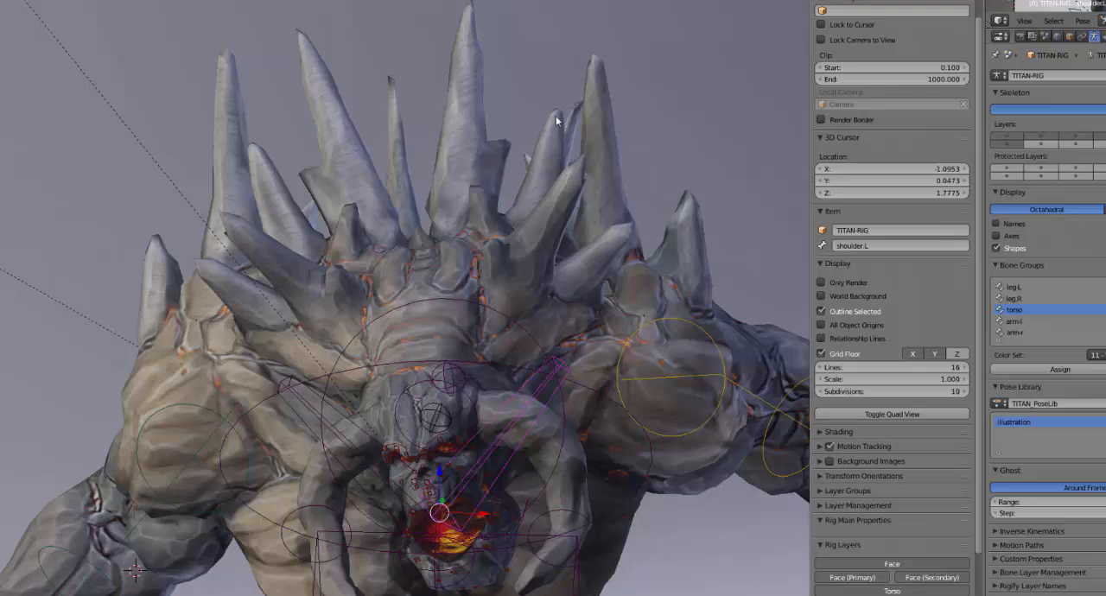
scroll(574, 275, up, 1)
middle_drag(586, 280, 444, 412)
shift+middle_drag(469, 377, 582, 284)
middle_drag(492, 358, 477, 388)
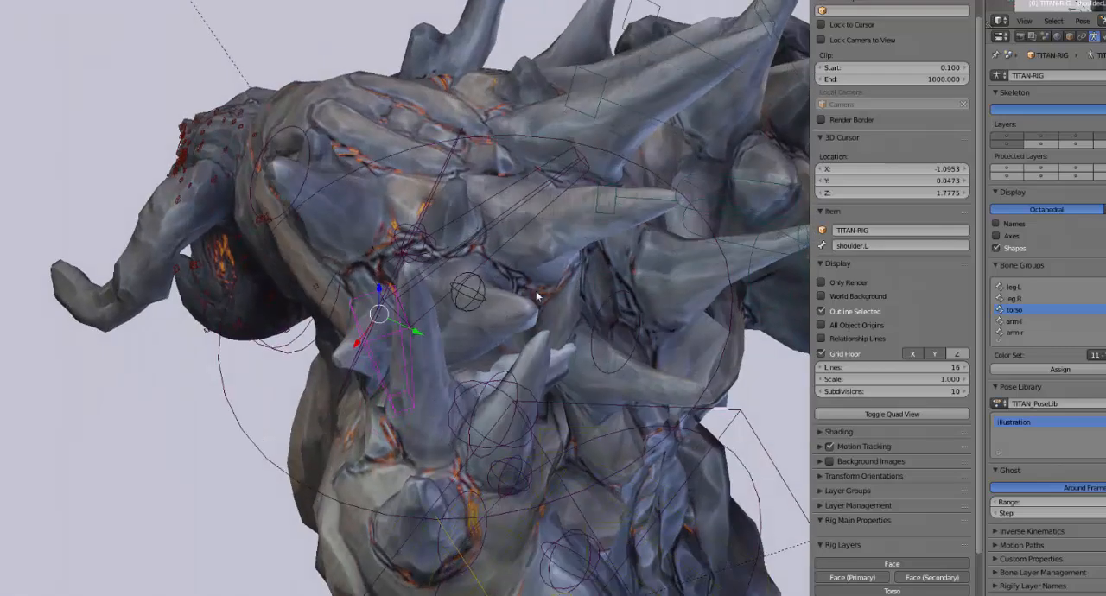
middle_drag(375, 324, 450, 224)
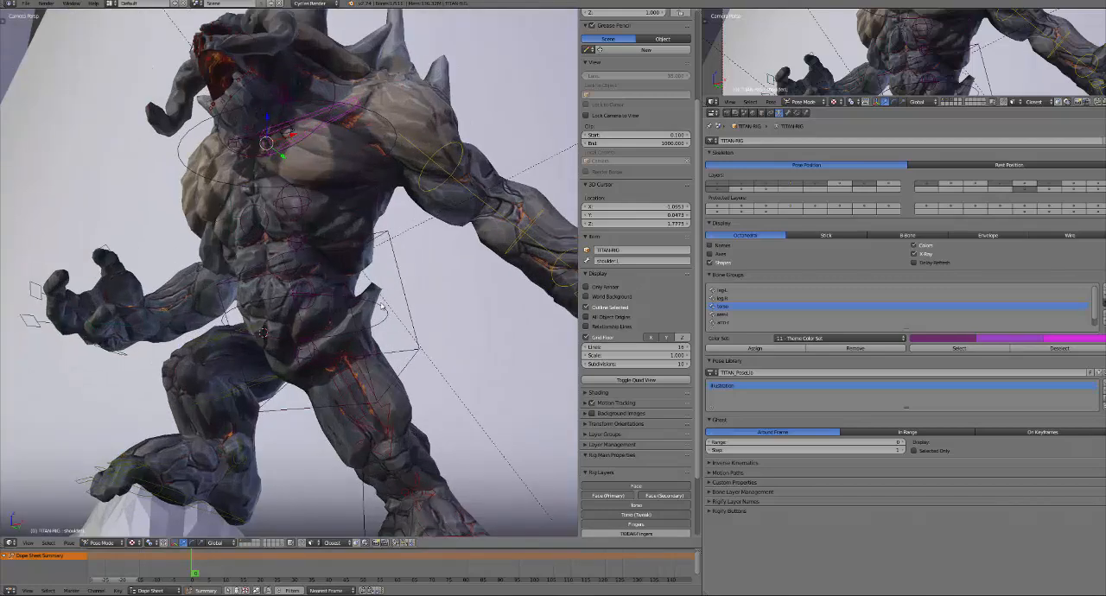
Select the TITAN-RETOPO mesh and view the full figure from a front three-quarter angle
middle_drag(342, 261, 316, 100)
middle_drag(326, 291, 303, 330)
scroll(398, 370, up, 4)
right_click(267, 161)
middle_drag(344, 178, 267, 160)
middle_drag(404, 244, 354, 363)
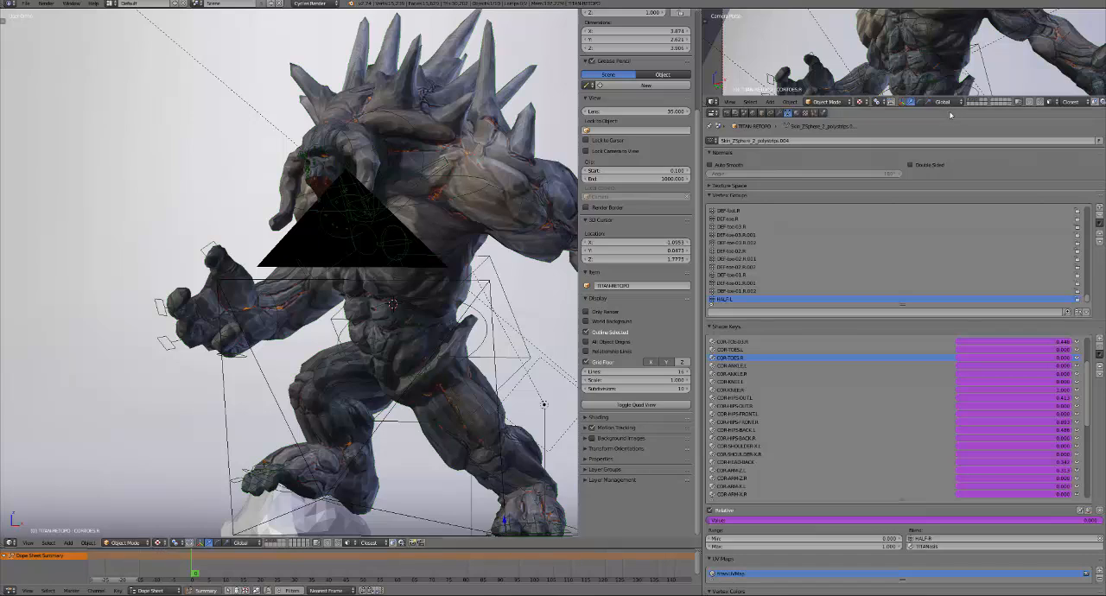
Enlarge the camera viewport, switch the main 3D view to the Node Editor, and frame the titan beside it
drag(950, 104, 951, 458)
click(10, 542)
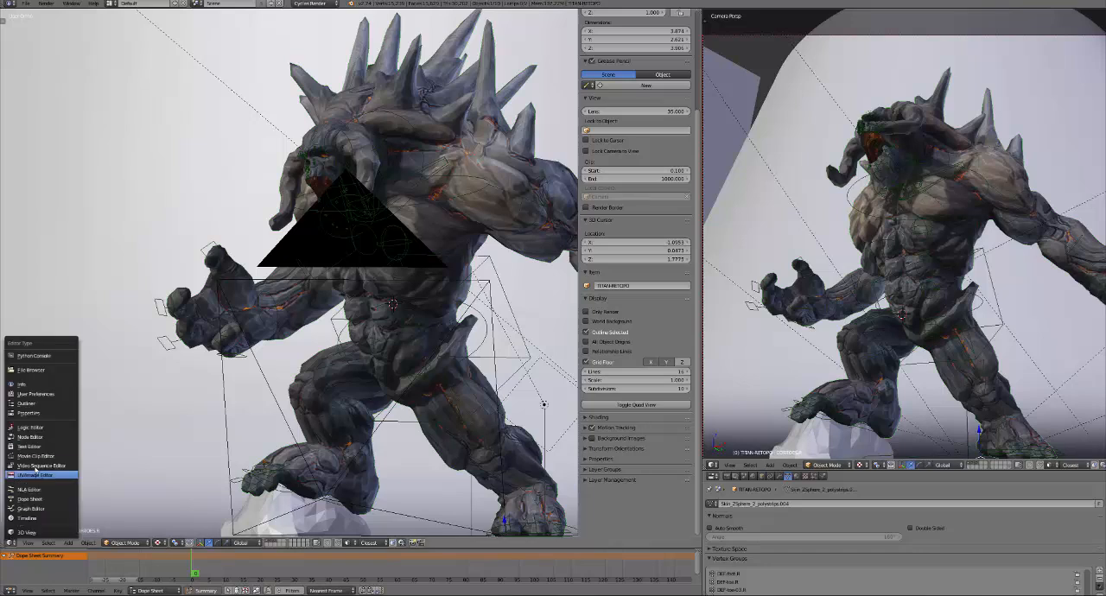
click(31, 437)
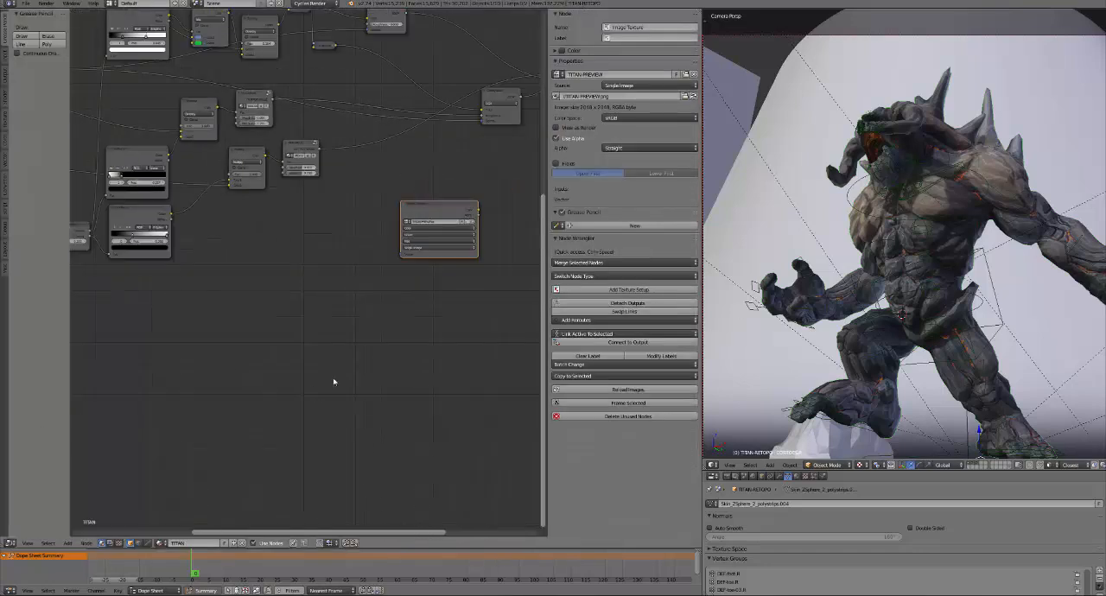
middle_drag(975, 269, 975, 247)
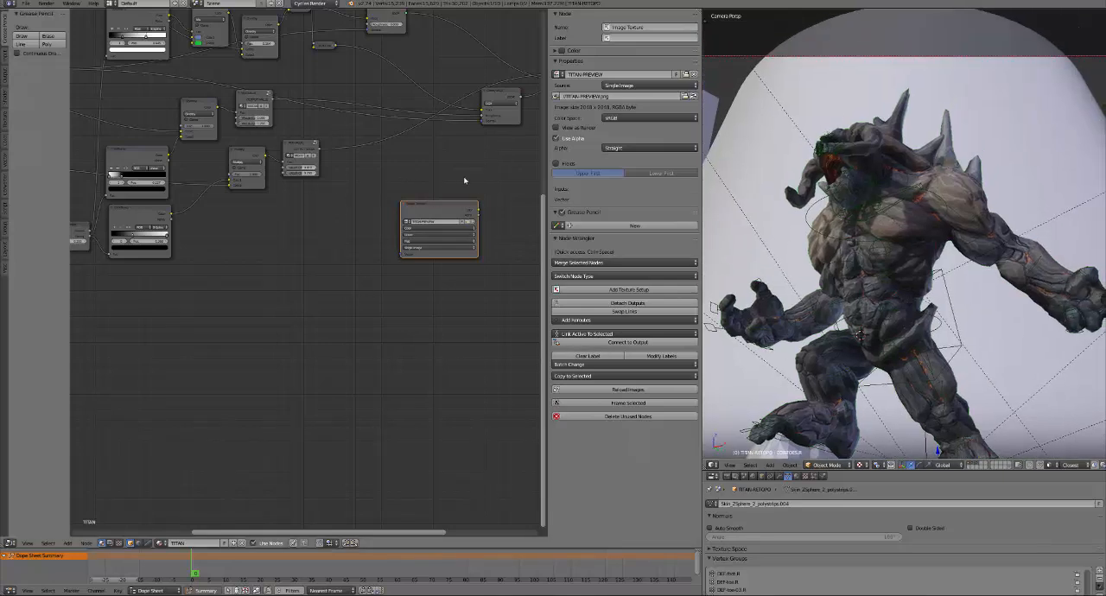
Show the whole TITAN material node tree and select the NORMAL texture node to preview the normal map on the model
key(Home)
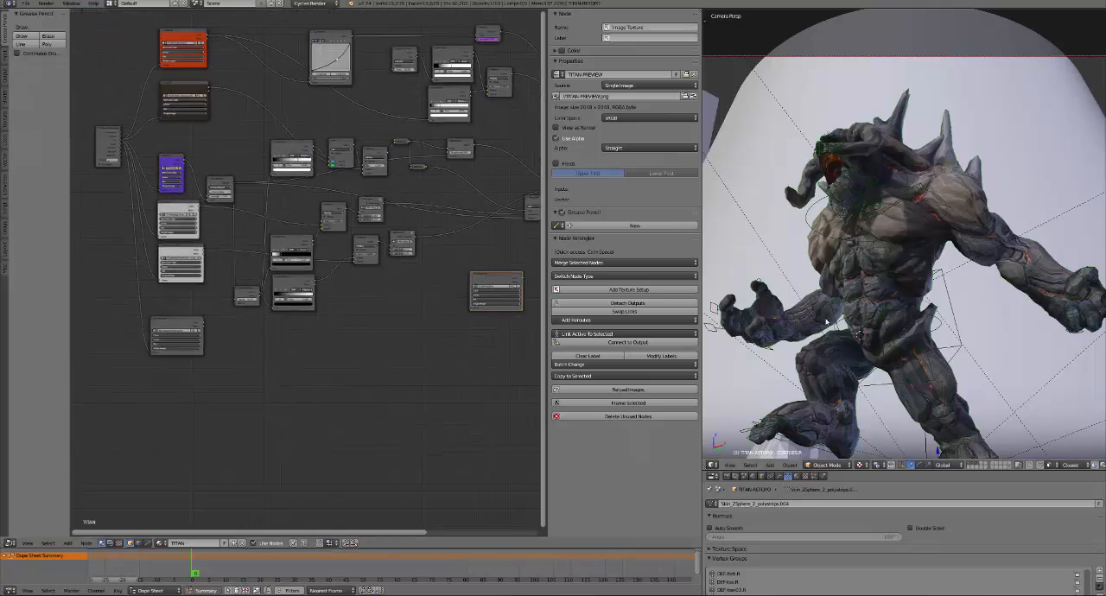
middle_drag(340, 369, 381, 382)
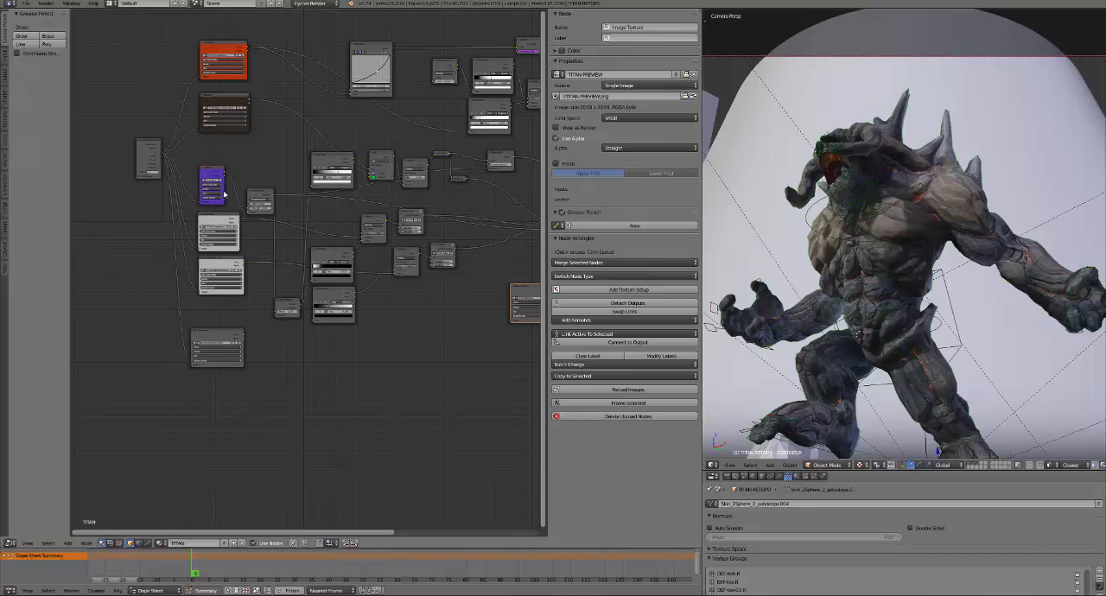
click(208, 173)
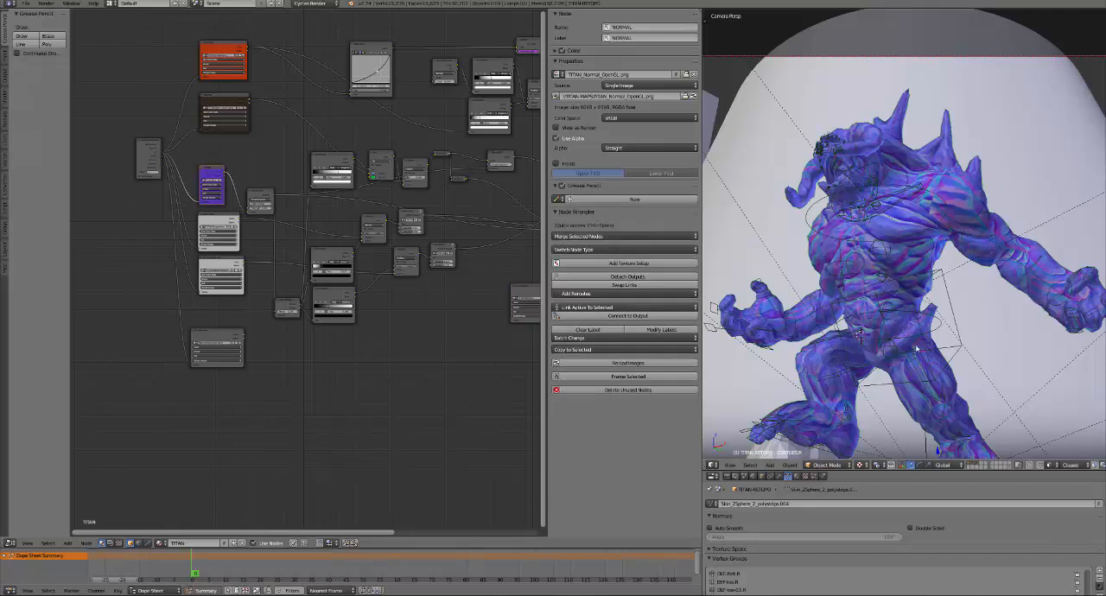
shift+middle_drag(983, 292, 948, 188)
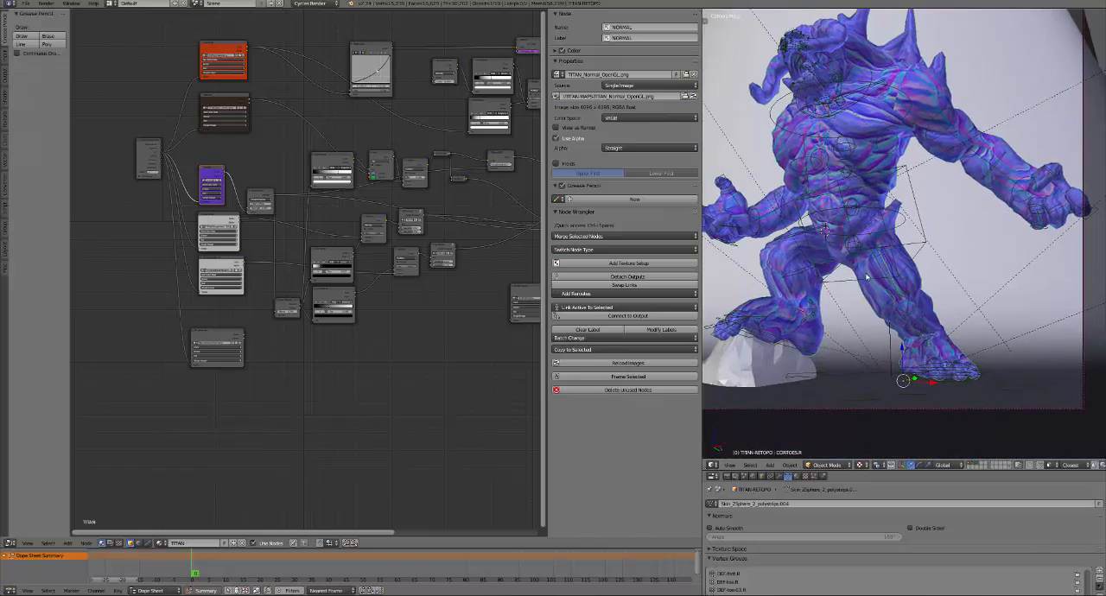
Select the TITAN-PREVIEW image texture node to display the preview texture on the model, and orbit out of the camera view
middle_drag(523, 325, 438, 331)
click(453, 300)
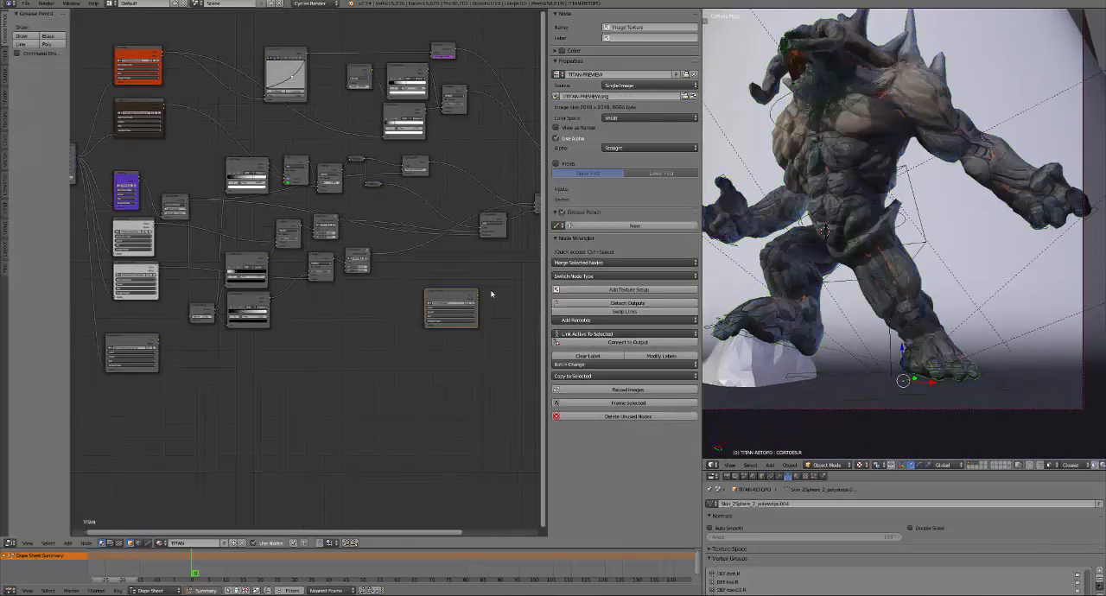
key(KP_0)
middle_drag(906, 288, 893, 290)
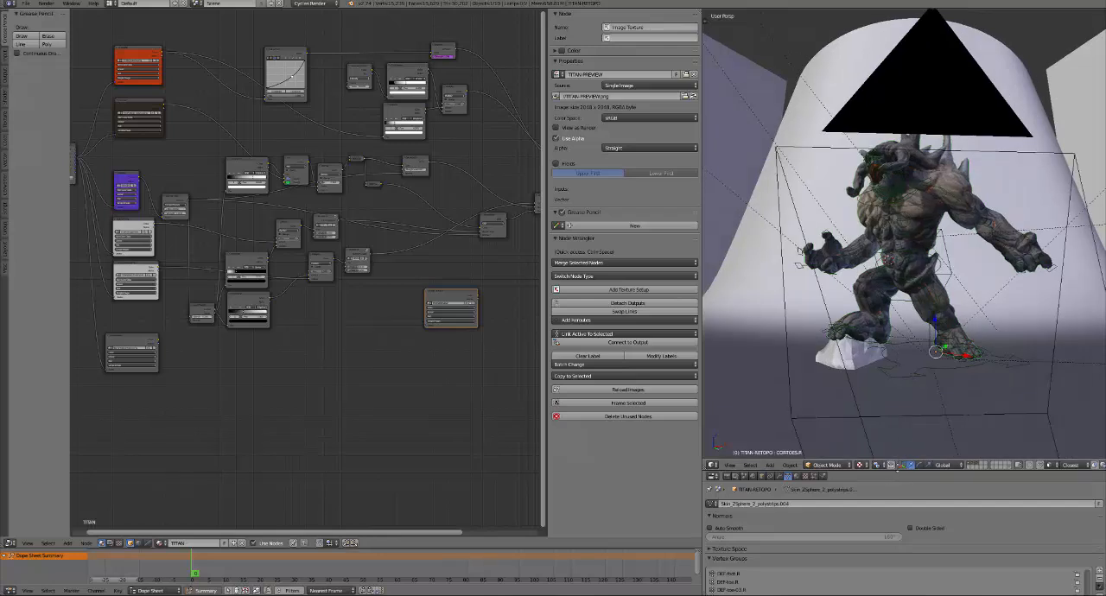
Reduce the 3D viewport's height to give the mesh properties more room, and orbit around the textured titan
drag(897, 470, 897, 419)
scroll(904, 348, up, 5)
middle_drag(904, 346, 864, 207)
scroll(847, 255, down, 4)
middle_drag(872, 270, 847, 248)
middle_drag(893, 274, 834, 256)
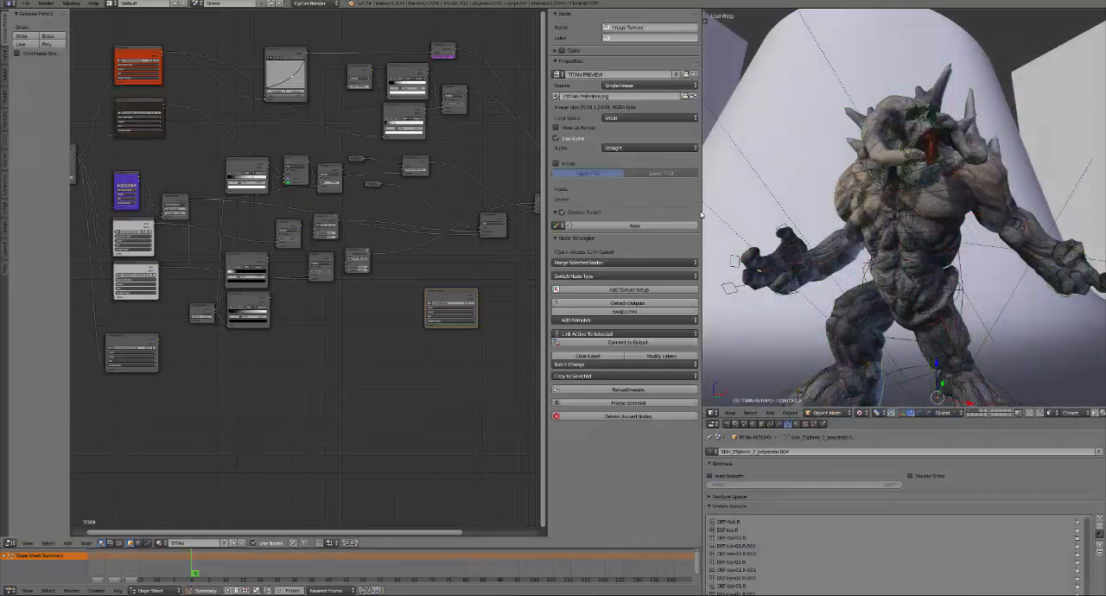
Return to the camera view and show the titan in rendered shading, framed closely on its upper body
key(KP_0)
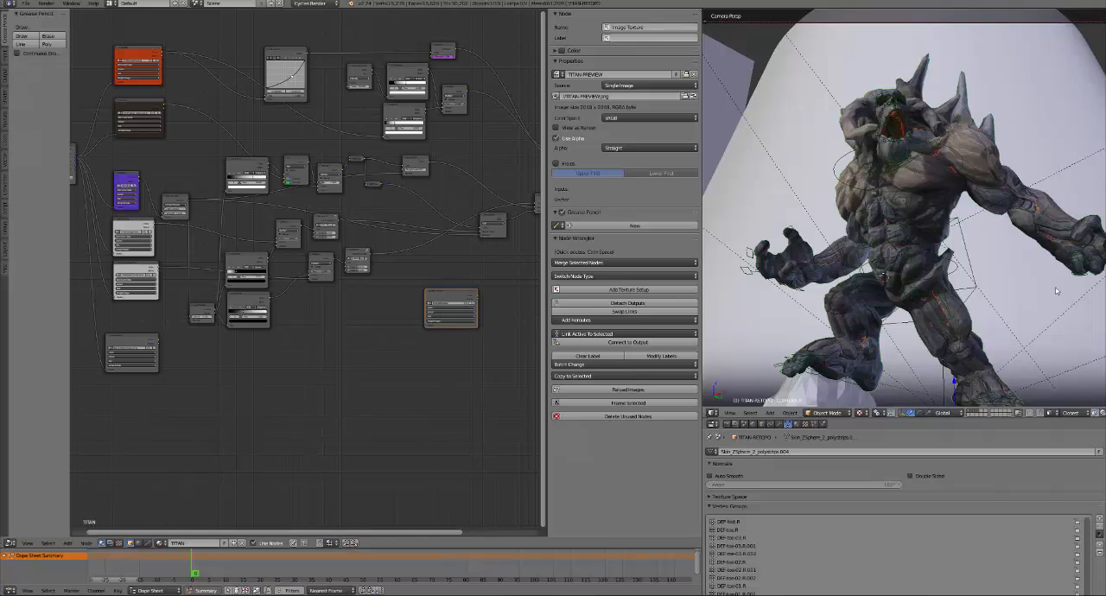
key(shift+z)
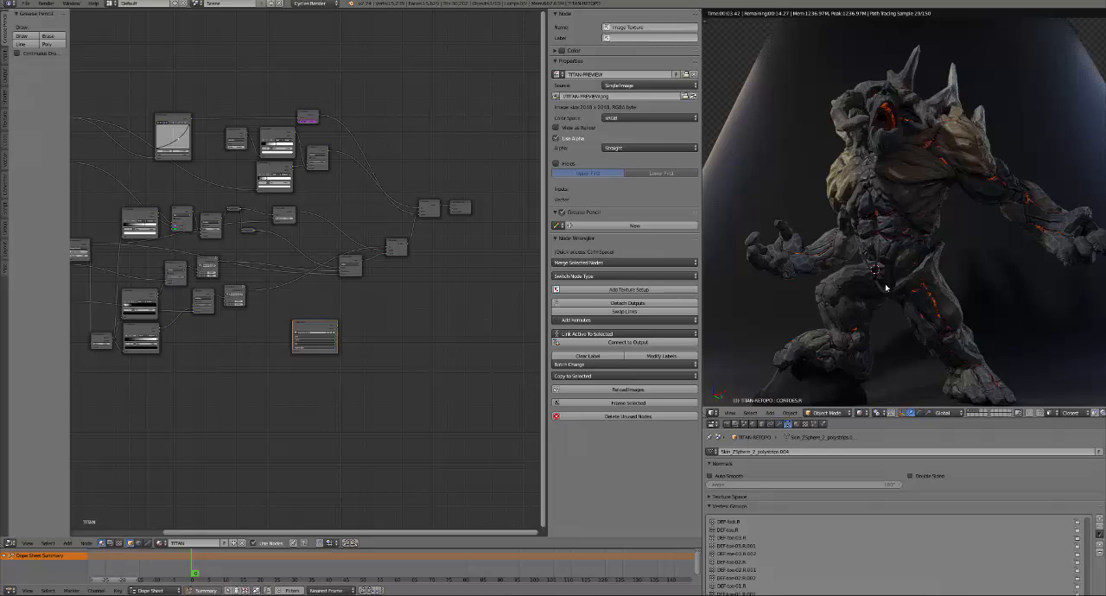
scroll(886, 287, up, 3)
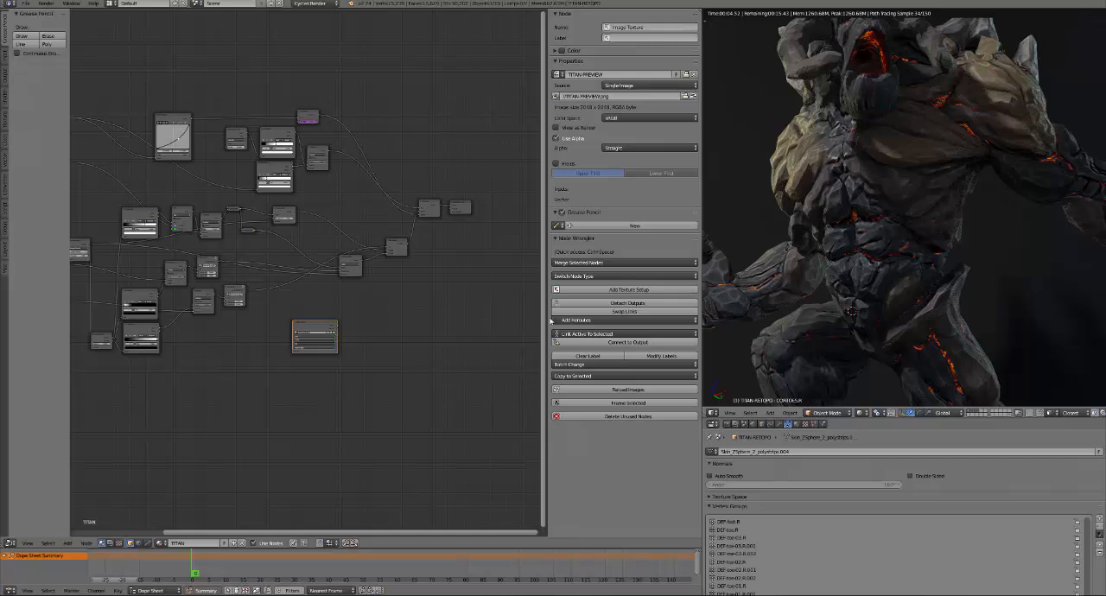
Preview the NORMAL texture node's output on the rendered titan
middle_drag(298, 374, 407, 375)
scroll(336, 378, up, 4)
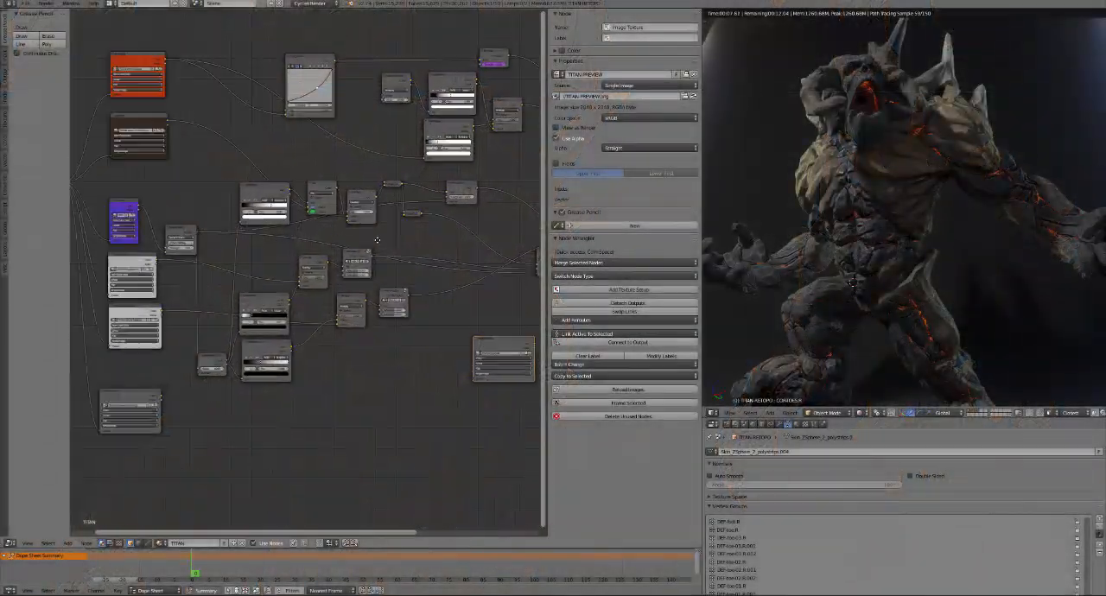
middle_drag(211, 278, 390, 250)
scroll(393, 235, up, 2)
middle_drag(367, 176, 311, 228)
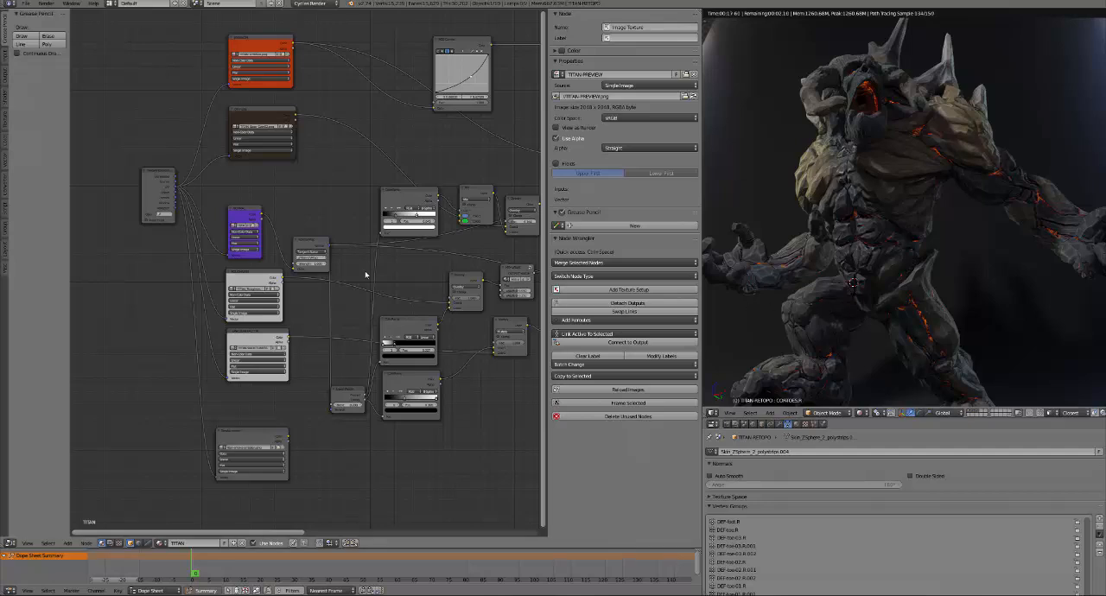
scroll(322, 283, up, 1)
ctrl+shift+click(233, 227)
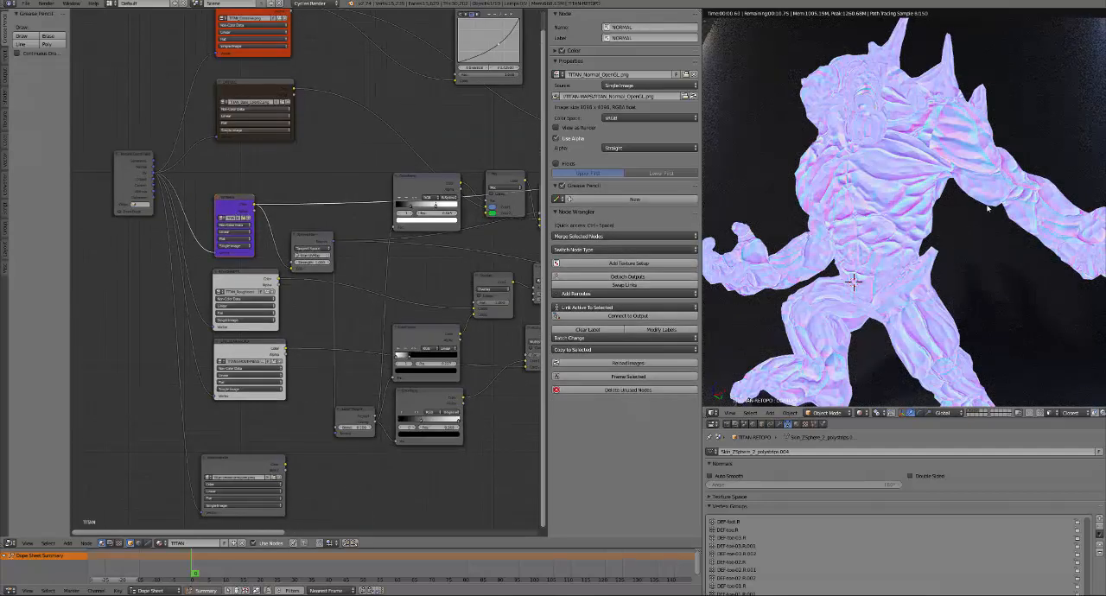
Preview the DIFFUSE texture node on the titan, examine its head and mouth up close, and compare with the NORMAL node
middle_drag(392, 162, 360, 254)
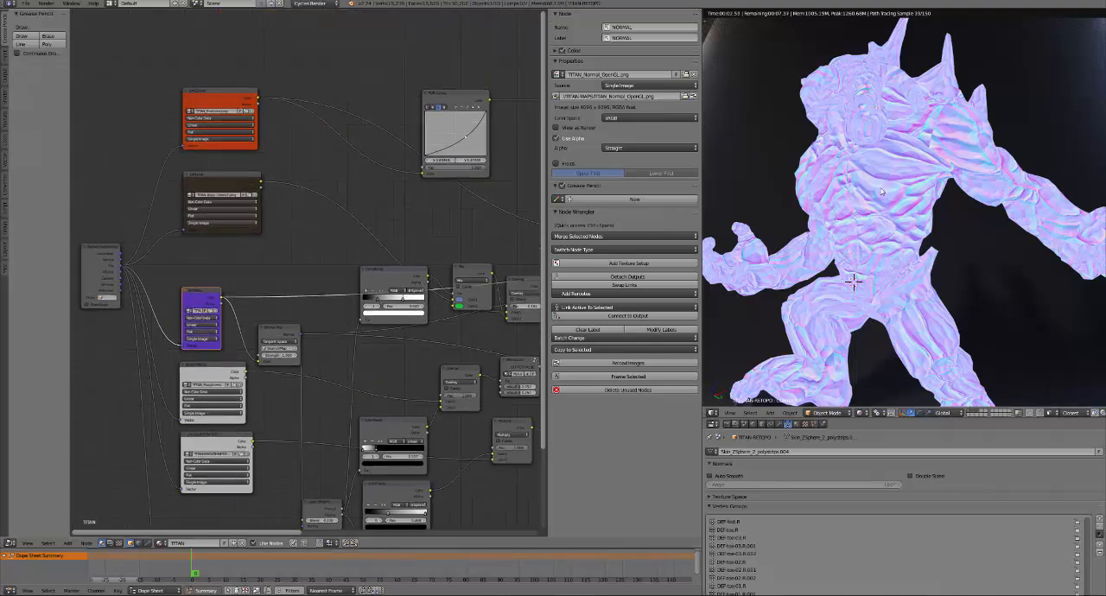
ctrl+shift+click(220, 183)
scroll(848, 228, up, 4)
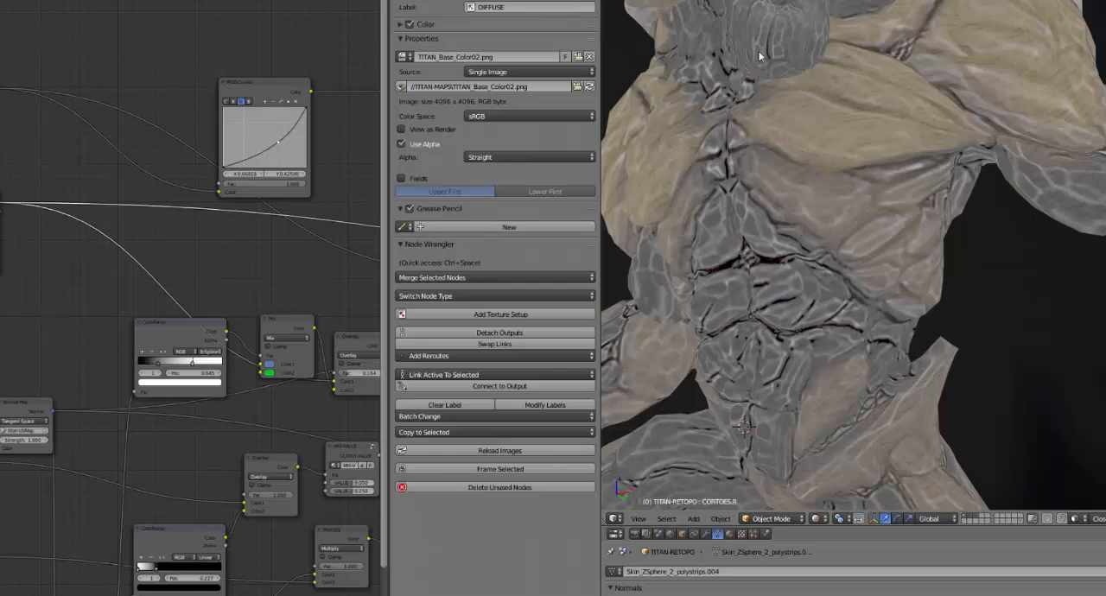
shift+middle_drag(835, 153, 926, 380)
scroll(911, 380, up, 5)
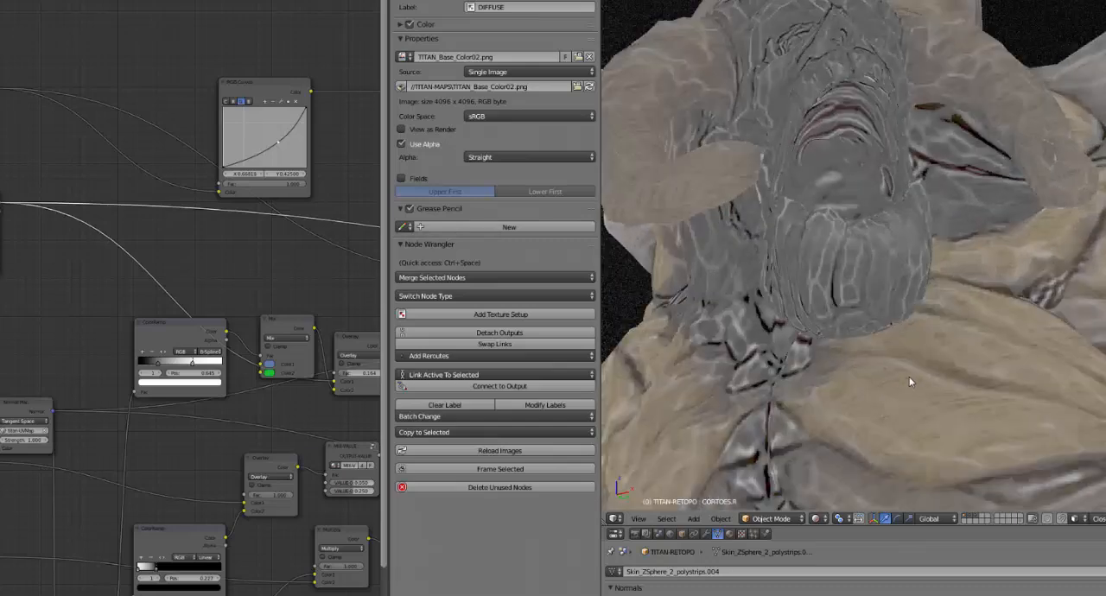
click(1, 372)
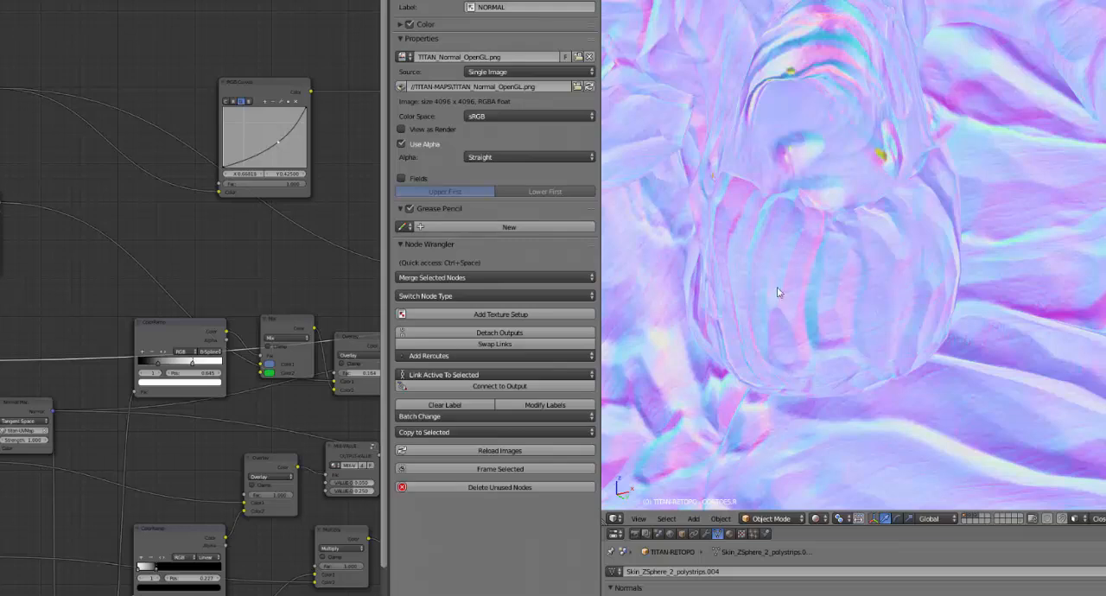
click(1, 247)
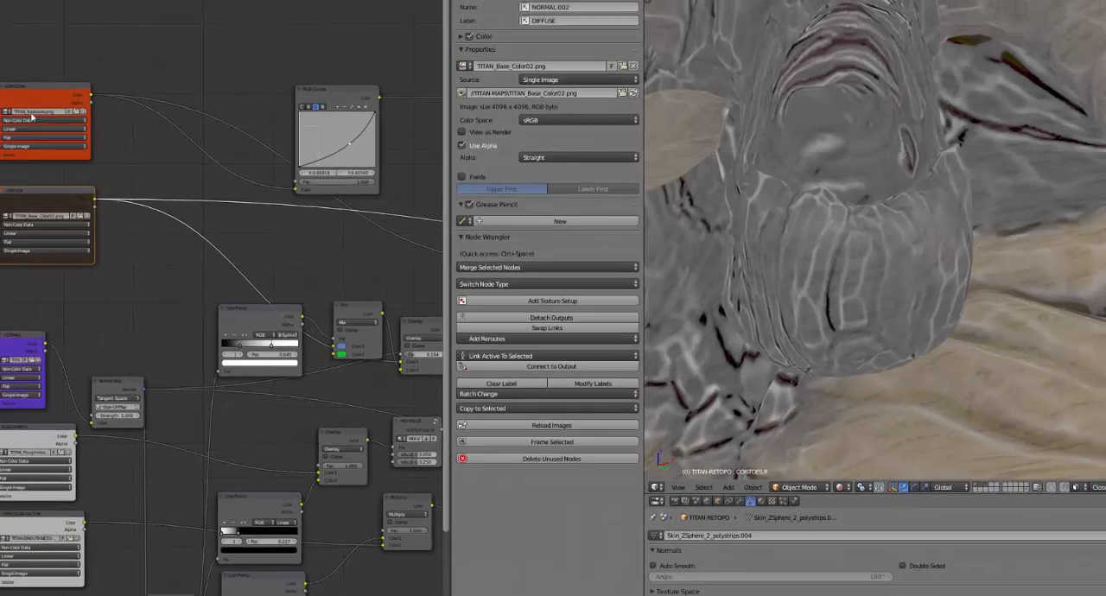
Preview the EMISSION texture node on the titan and examine the glowing cracks on the mouth and abdomen
ctrl+shift+click(63, 110)
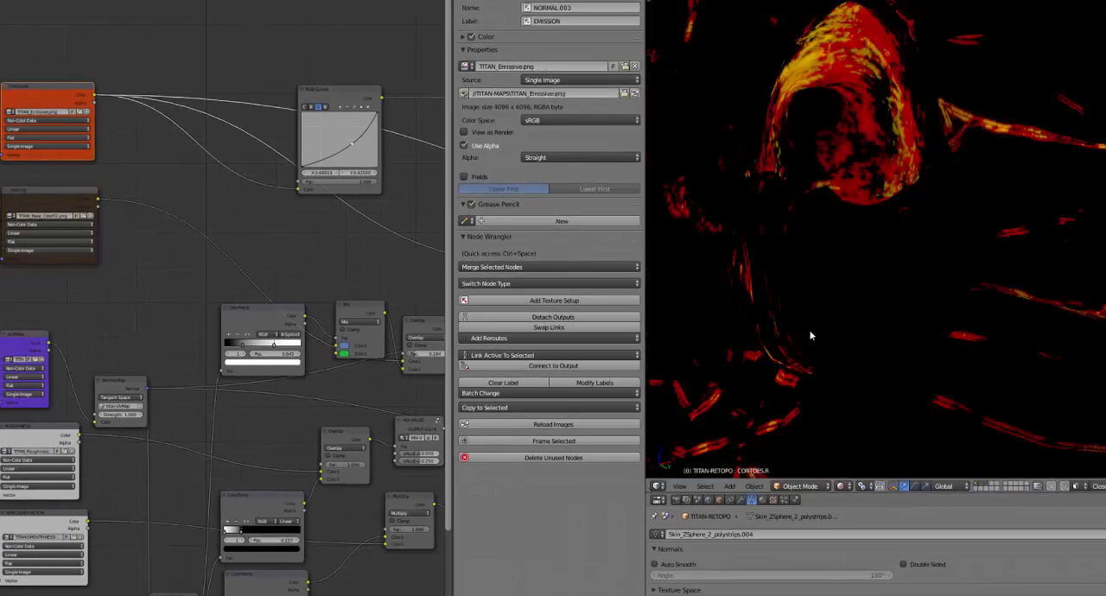
scroll(851, 356, up, 8)
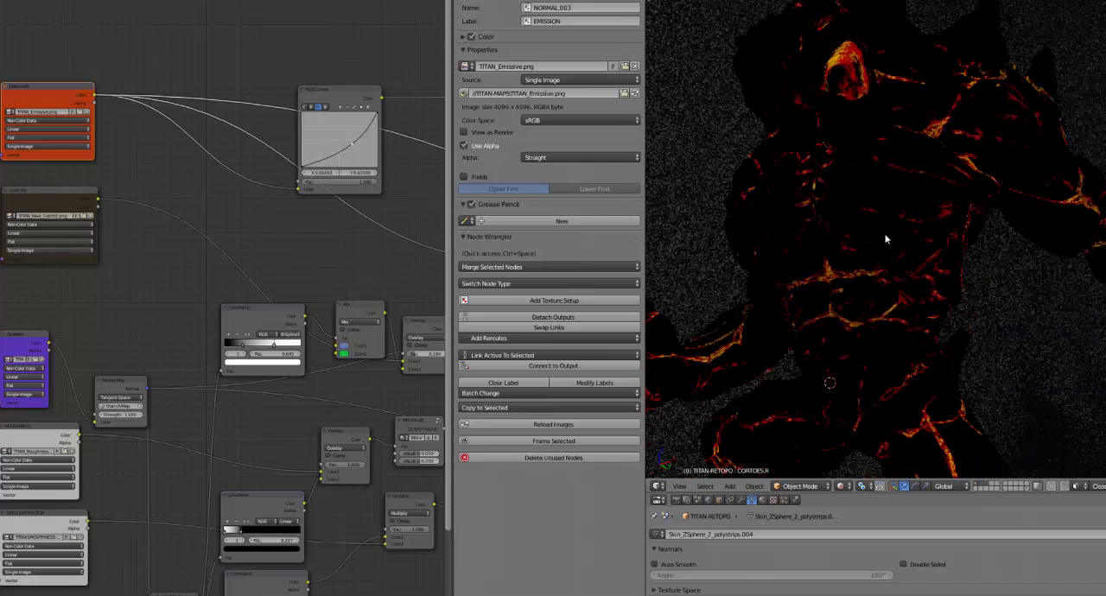
scroll(855, 327, up, 4)
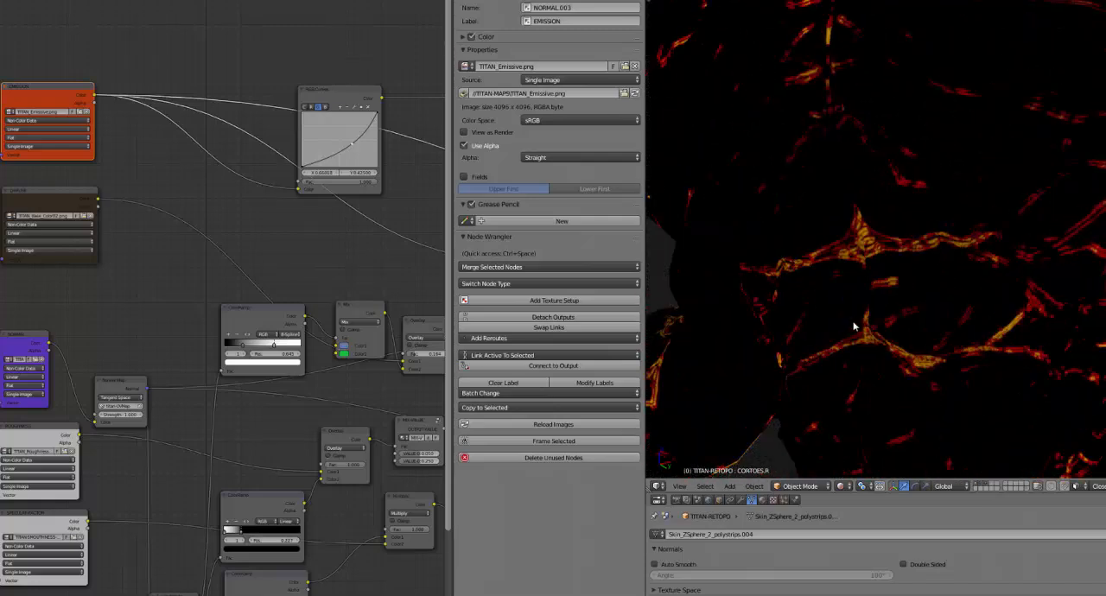
Preview the ROUGHNESS texture node and examine its map across the titan's torso
middle_drag(98, 314, 121, 173)
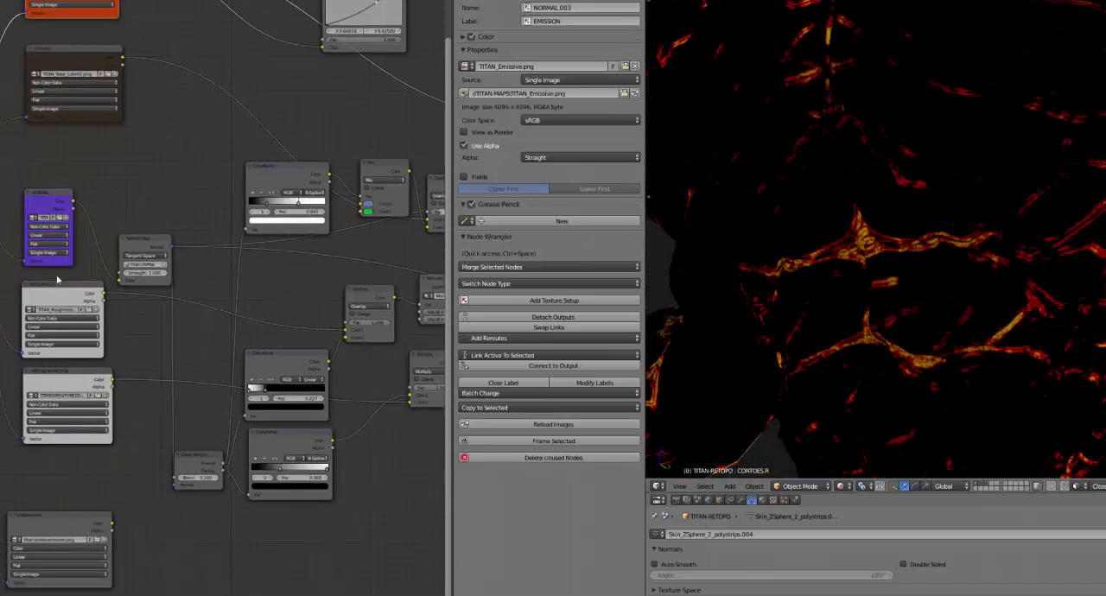
ctrl+shift+click(55, 294)
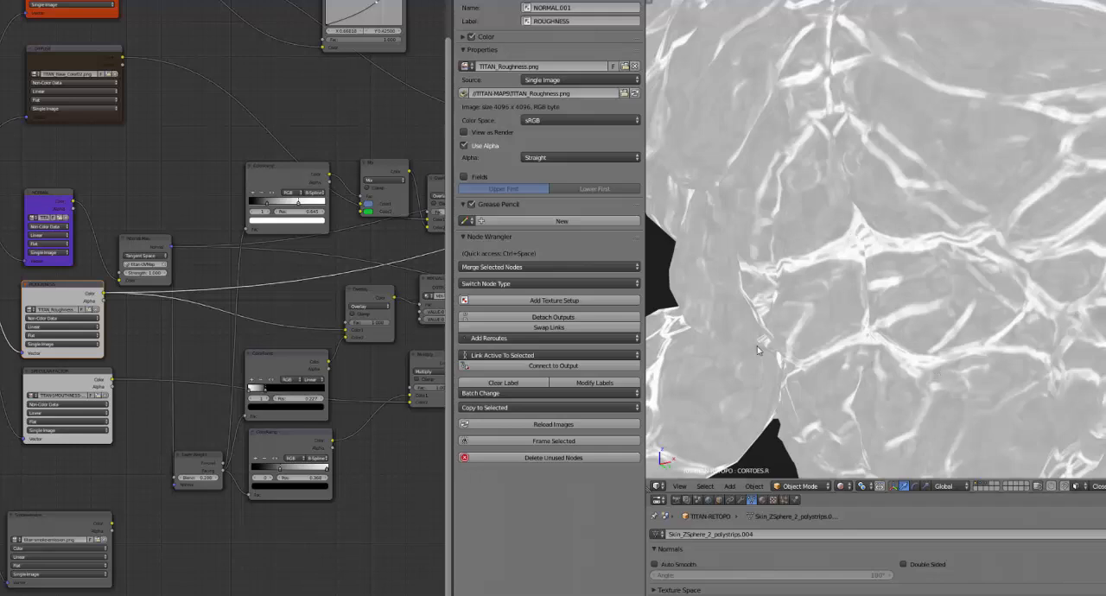
scroll(916, 294, down, 1)
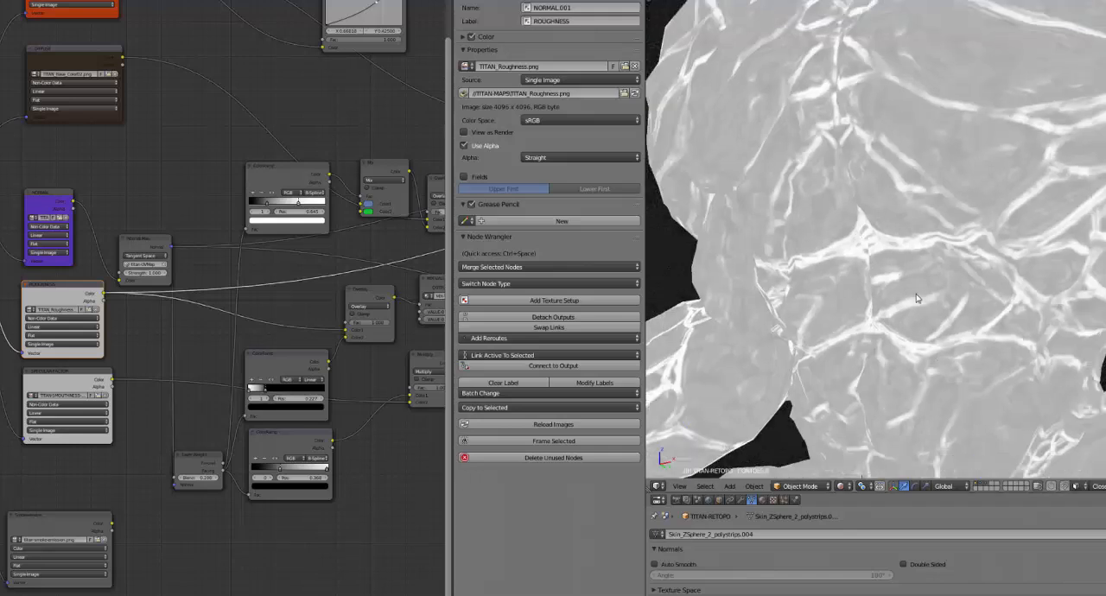
shift+middle_drag(990, 275, 903, 259)
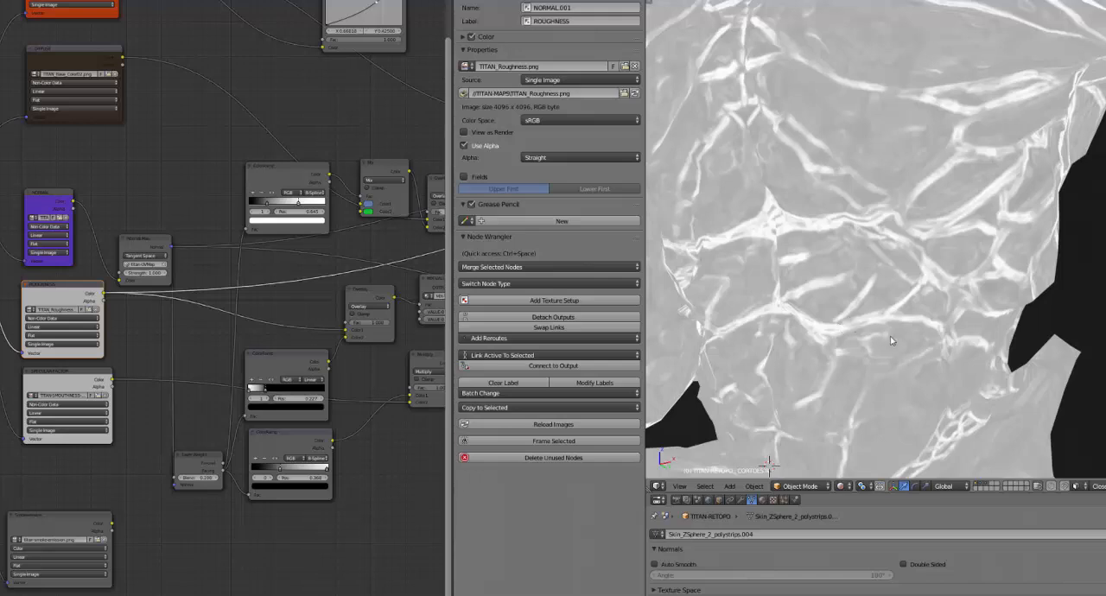
Preview the EMISSION texture on the torso again and compare it with the output of its RGB Curves node
middle_drag(158, 124, 127, 278)
click(46, 105)
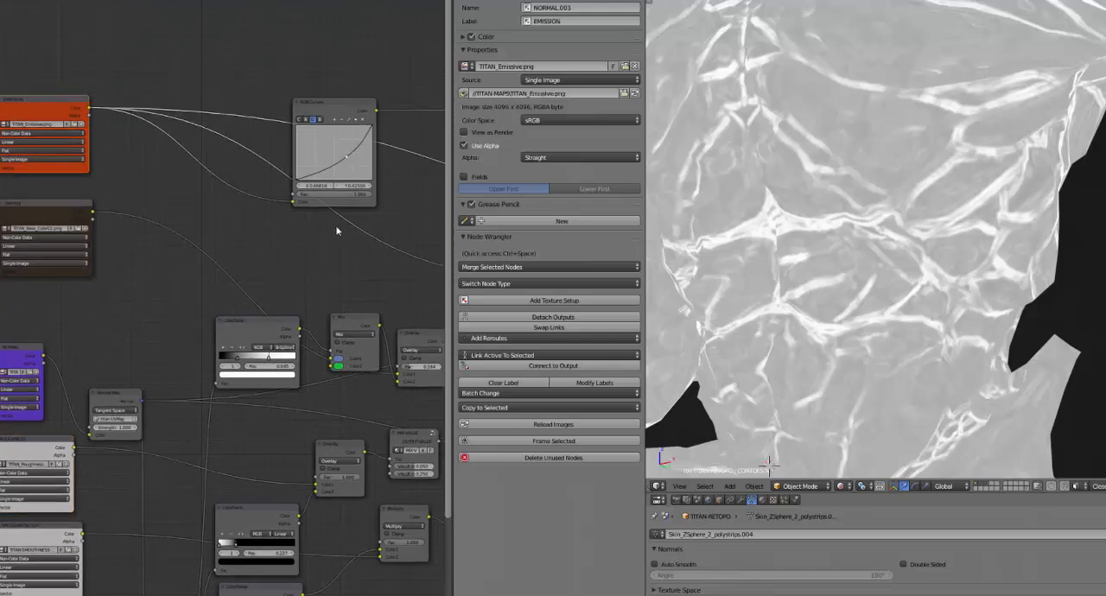
middle_drag(353, 257, 311, 264)
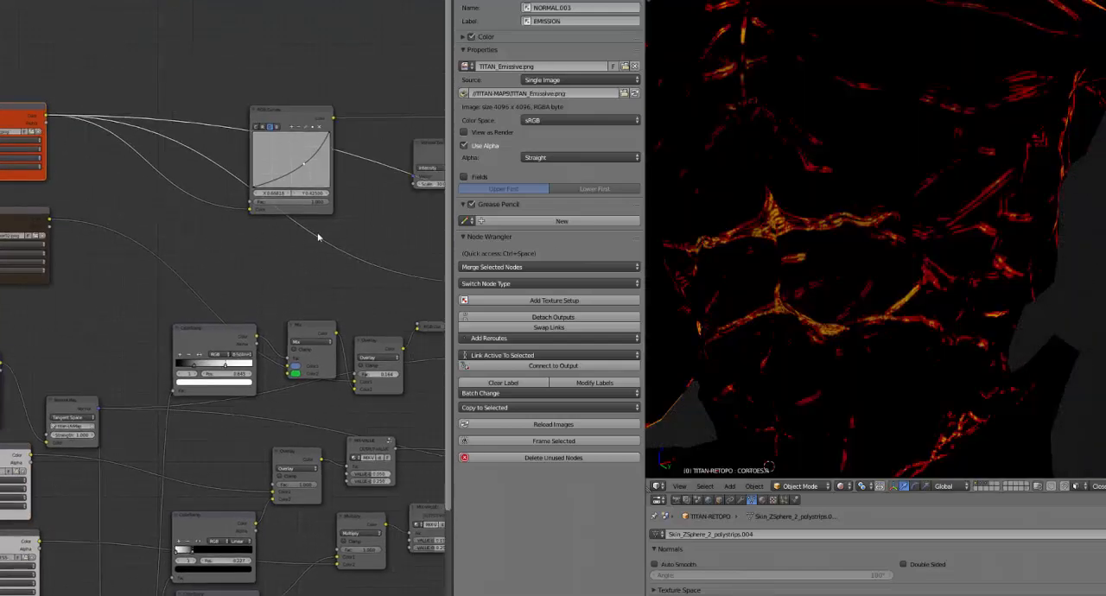
middle_drag(331, 147, 198, 171)
drag(179, 146, 181, 39)
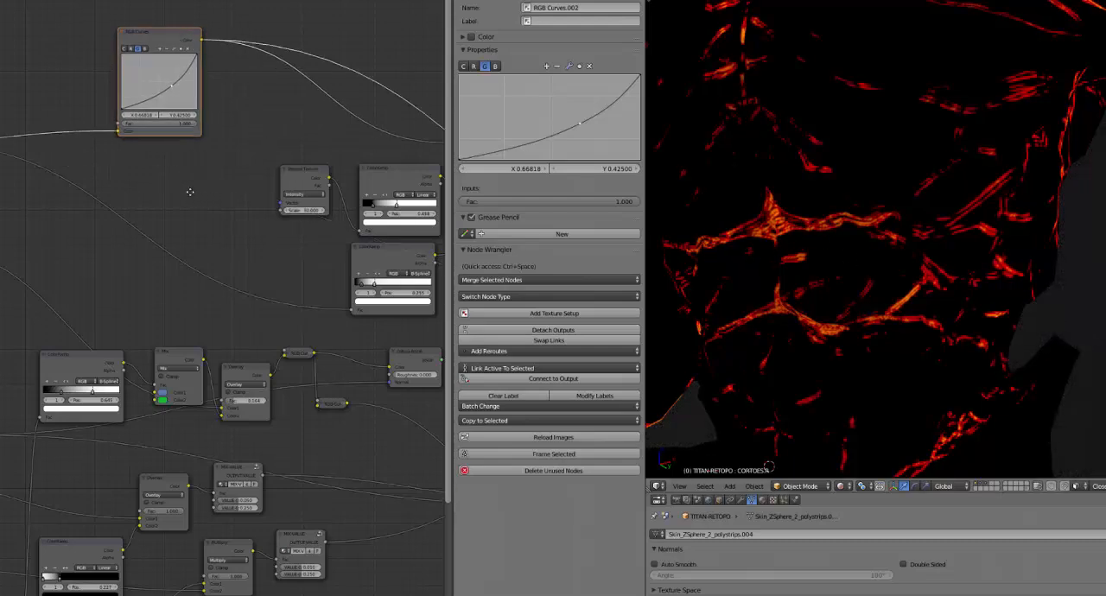
Preview the two ColorRamp nodes feeding the Multiply node: the emission mask and the procedural texture's spotted pattern
middle_drag(190, 191, 144, 181)
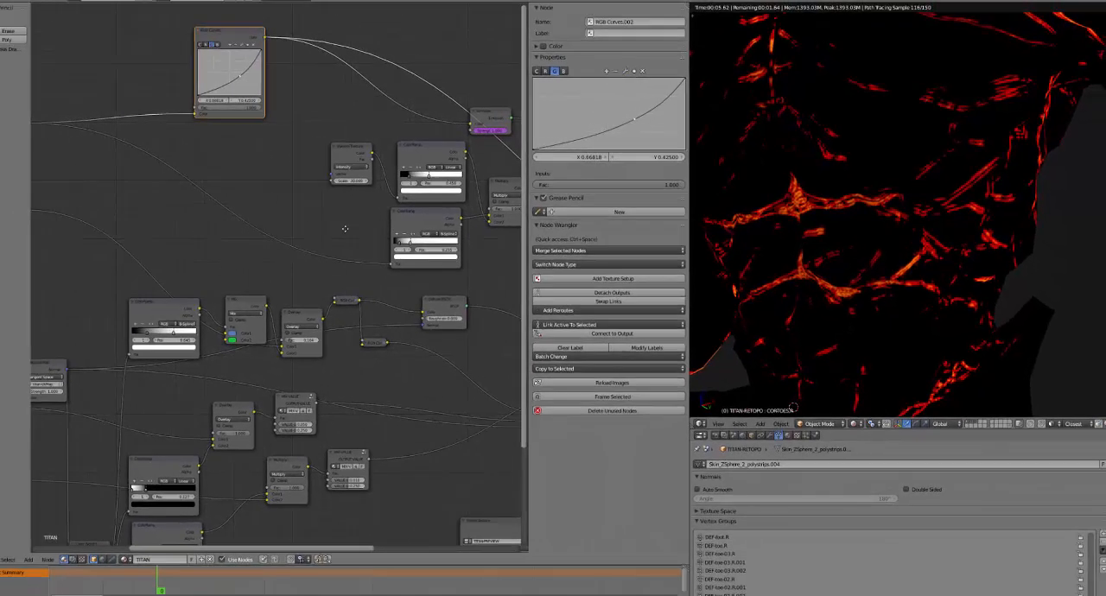
middle_drag(345, 229, 187, 221)
ctrl+shift+click(318, 220)
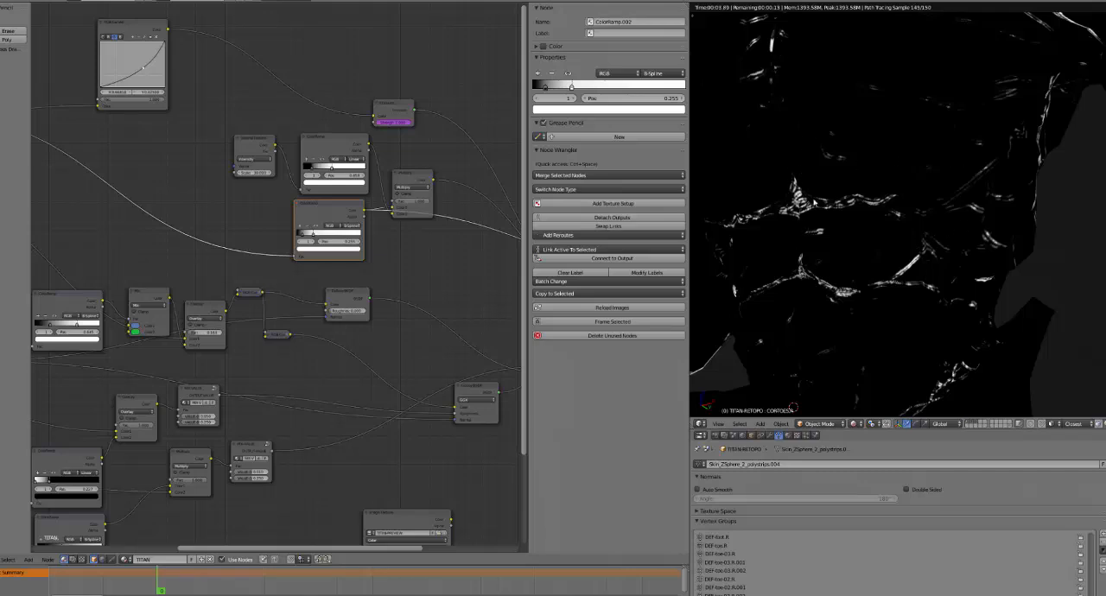
click(314, 148)
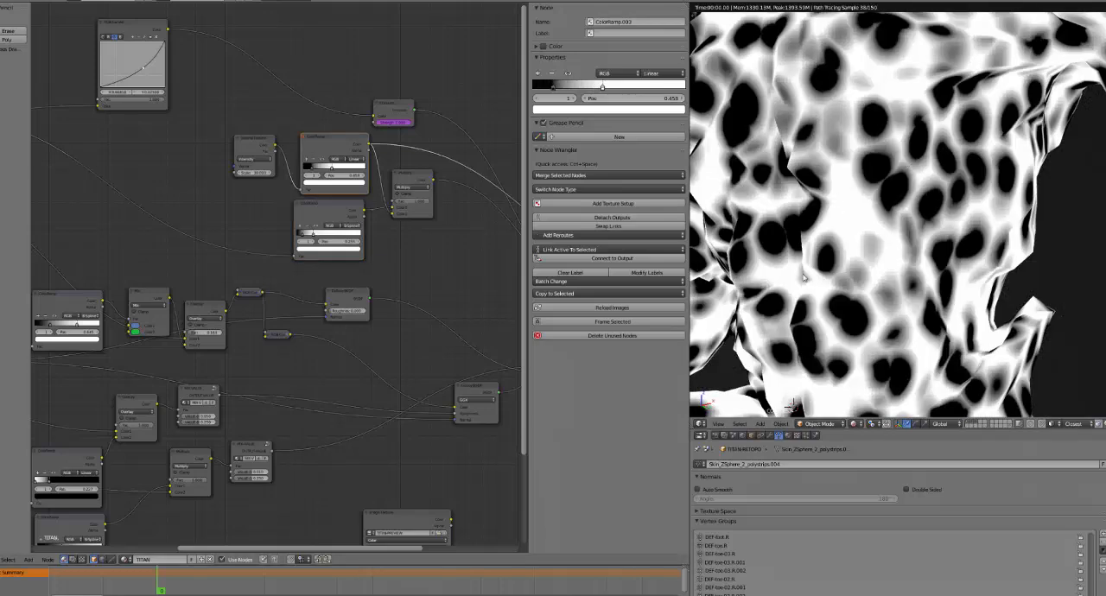
Preview the Multiply node that combines the two color ramps and examine the masked cracks on the titan
middle_drag(437, 284, 379, 276)
click(372, 179)
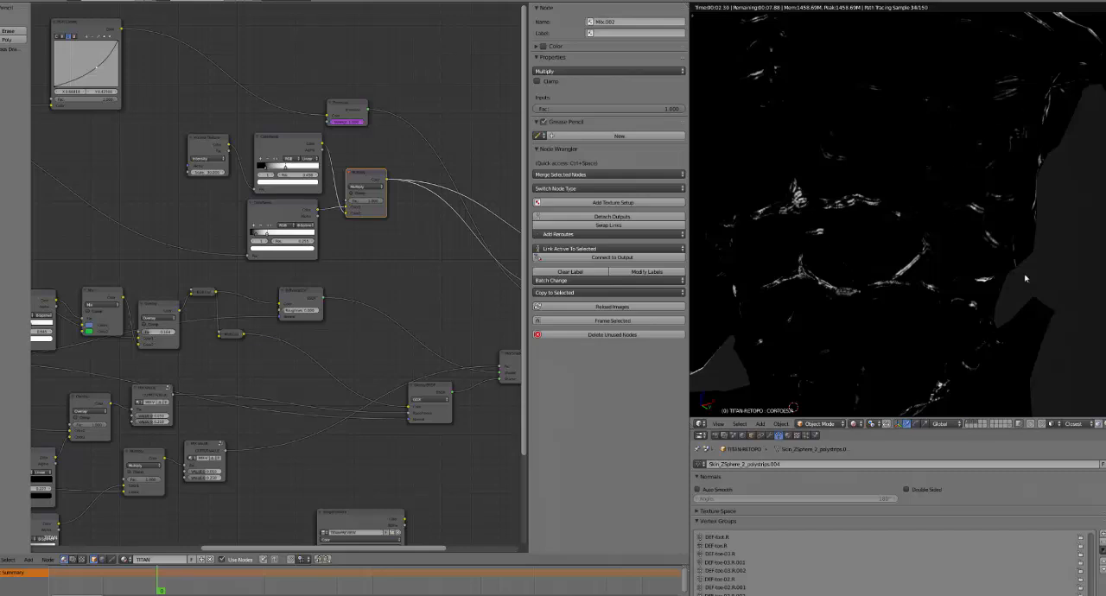
middle_drag(379, 262, 318, 236)
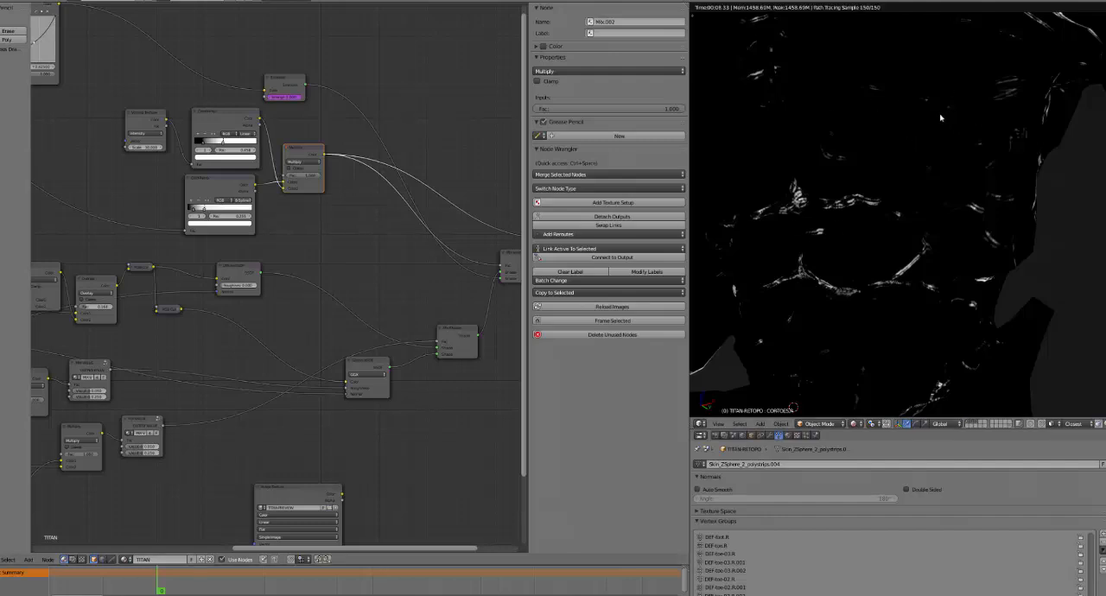
scroll(907, 257, down, 5)
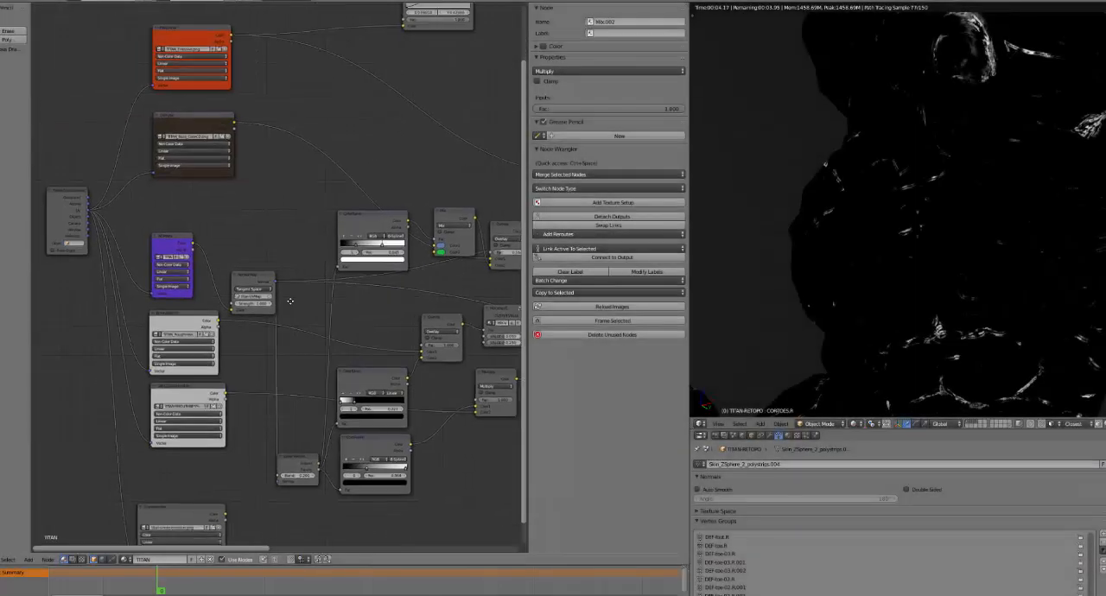
Preview the Diffuse BSDF node's shading on the titan's head and chest
middle_drag(290, 302, 300, 280)
middle_drag(436, 276, 304, 264)
scroll(304, 265, up, 1)
drag(254, 197, 229, 221)
middle_drag(444, 208, 210, 200)
click(377, 154)
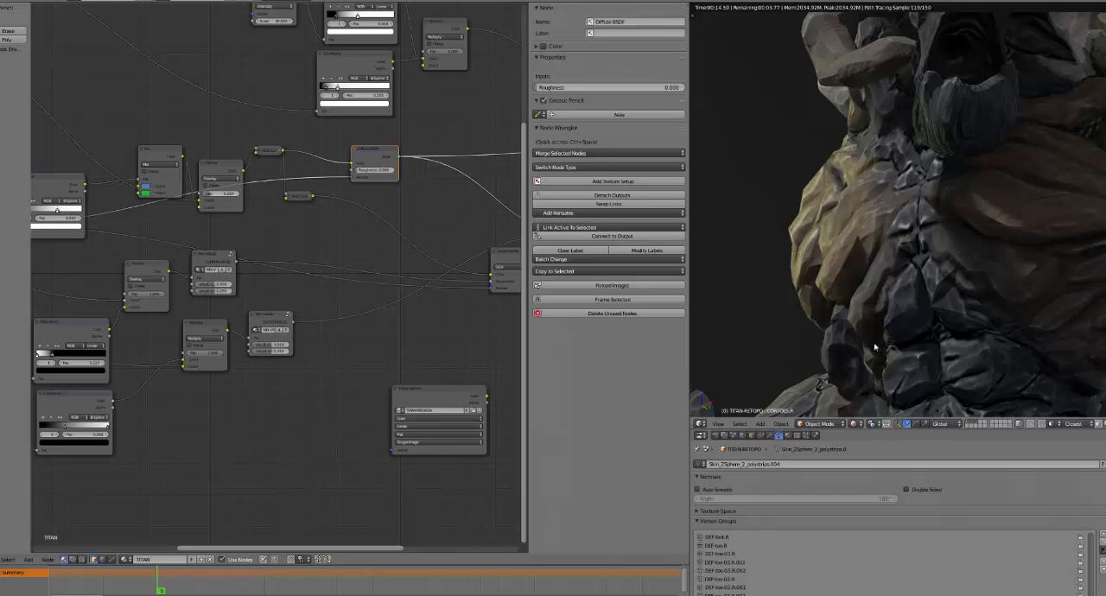
Preview the blue-and-green Mix node around the titan's body and compare it with the Overlay node that blends it into the base color
ctrl+shift+click(147, 151)
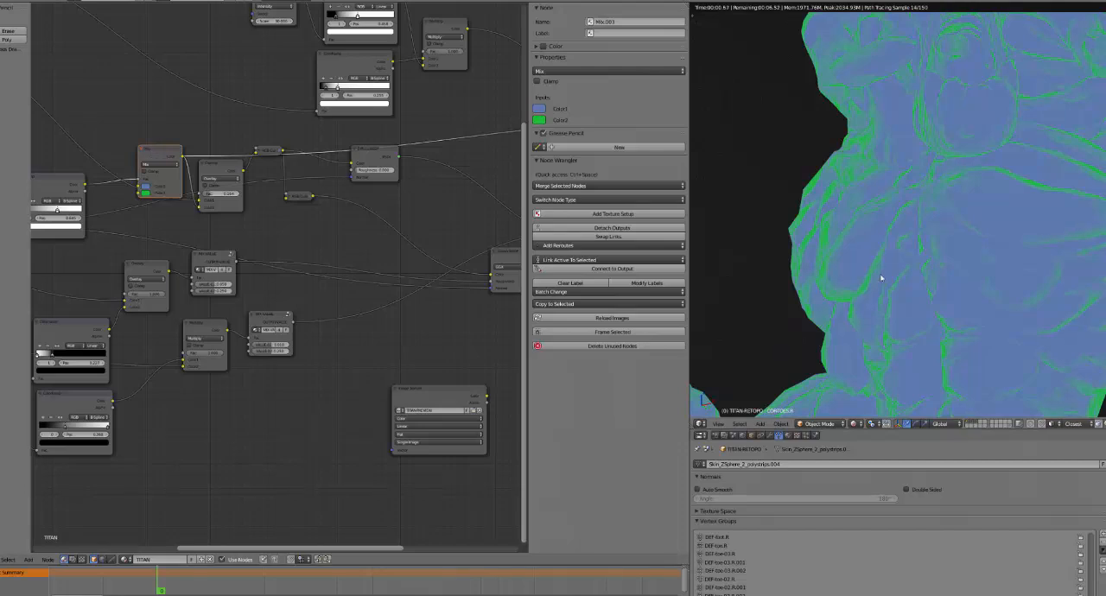
middle_drag(883, 263, 781, 289)
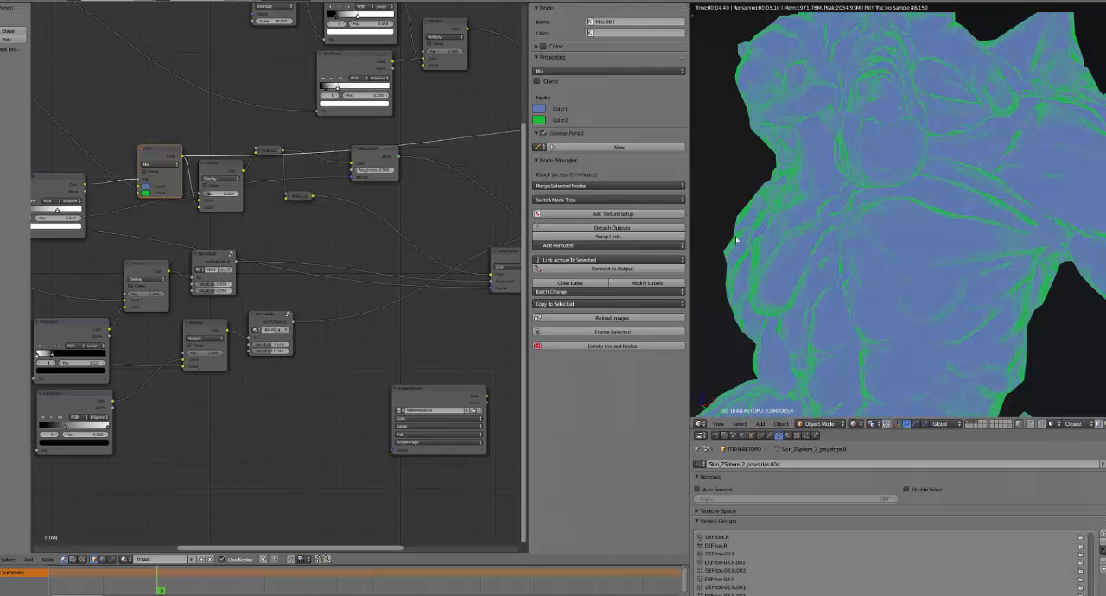
middle_drag(859, 332, 934, 249)
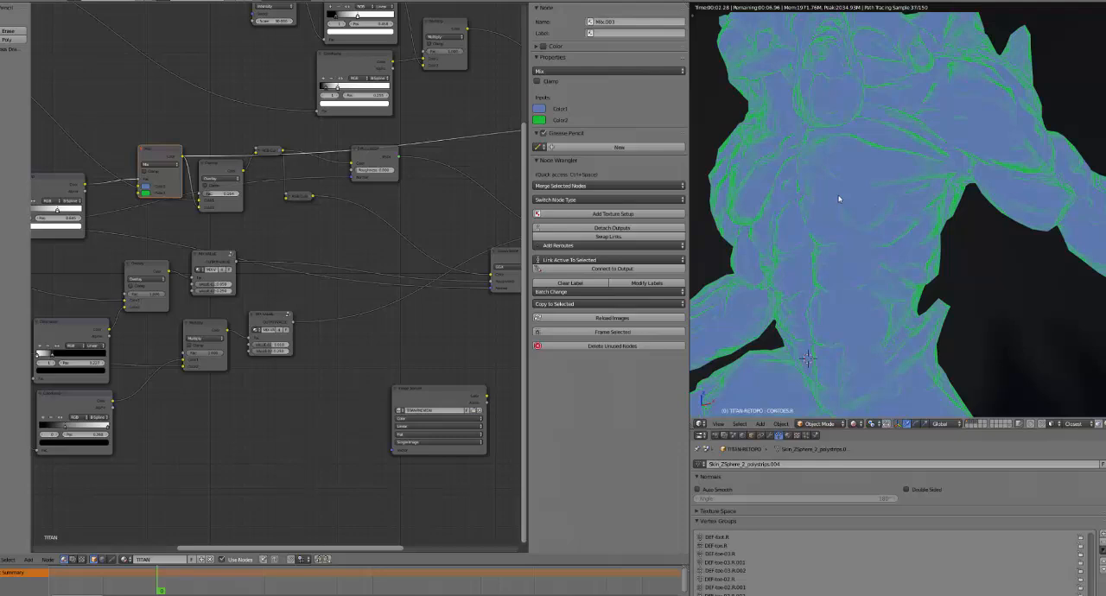
middle_drag(829, 264, 906, 185)
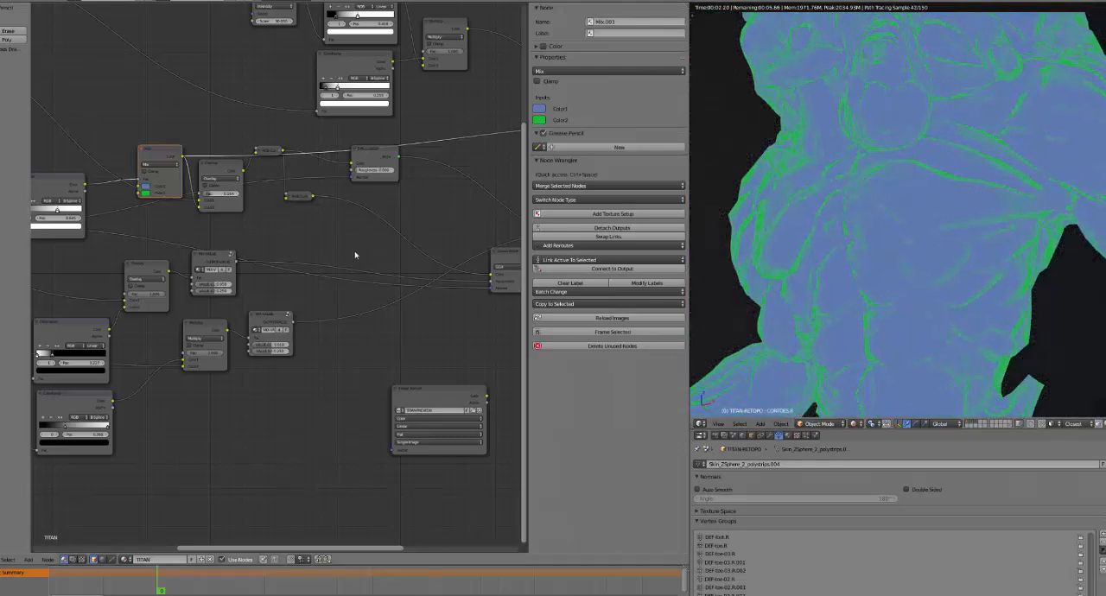
ctrl+shift+click(221, 177)
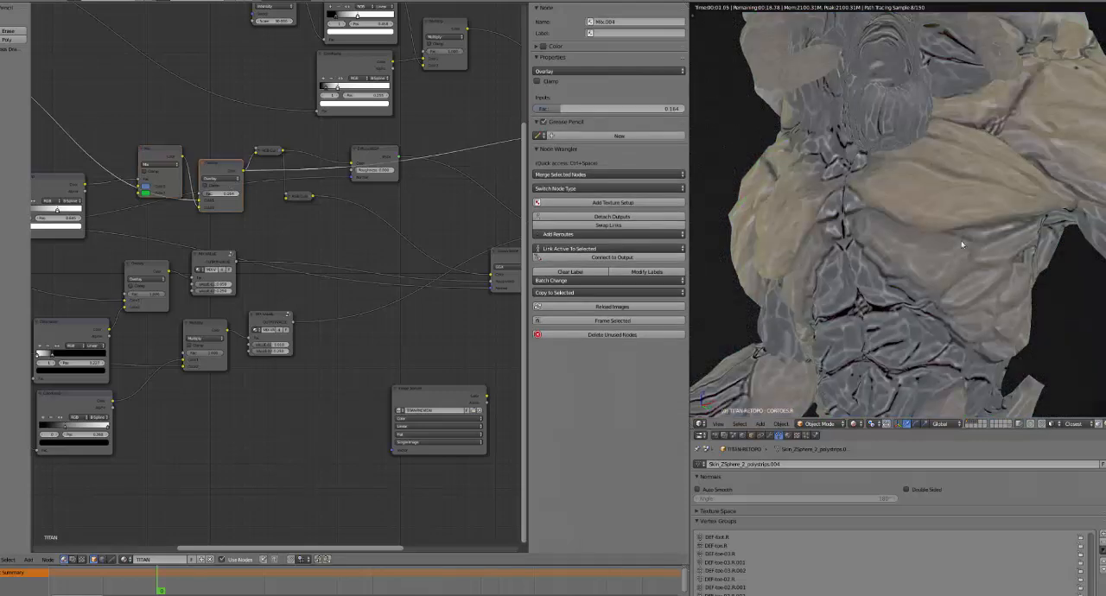
scroll(782, 265, up, 3)
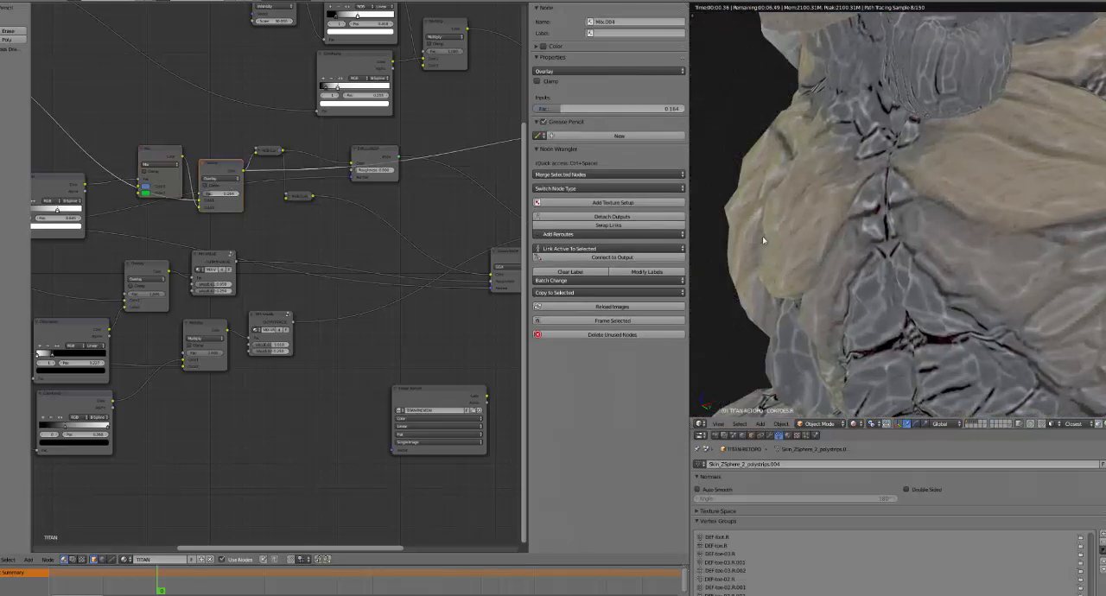
Preview the Glossy BSDF node's reflections on the titan's chest
scroll(430, 269, down, 2)
middle_drag(429, 266, 317, 248)
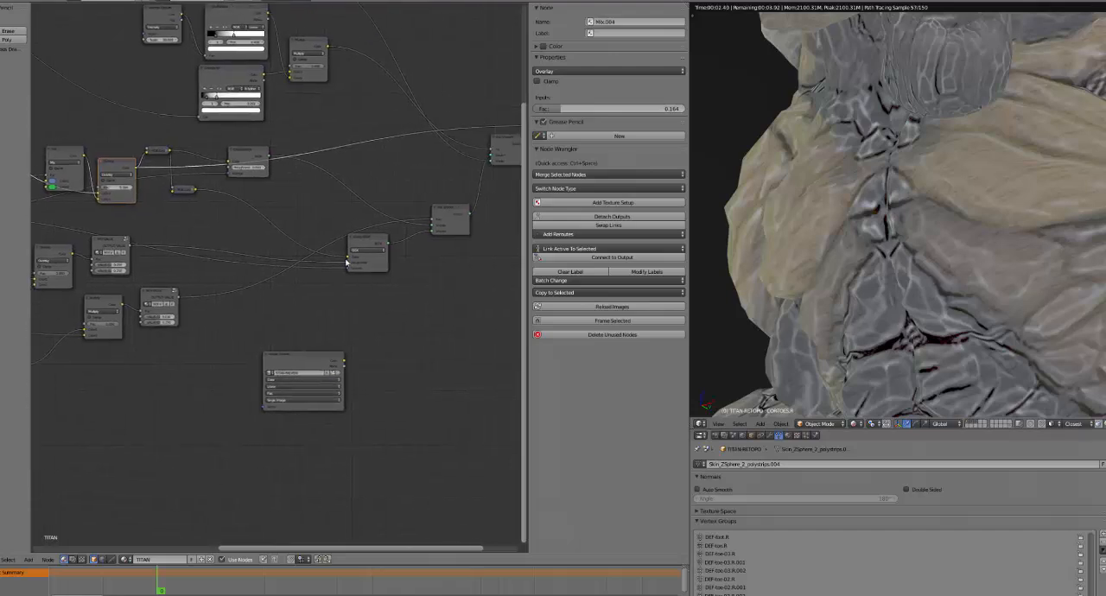
click(372, 249)
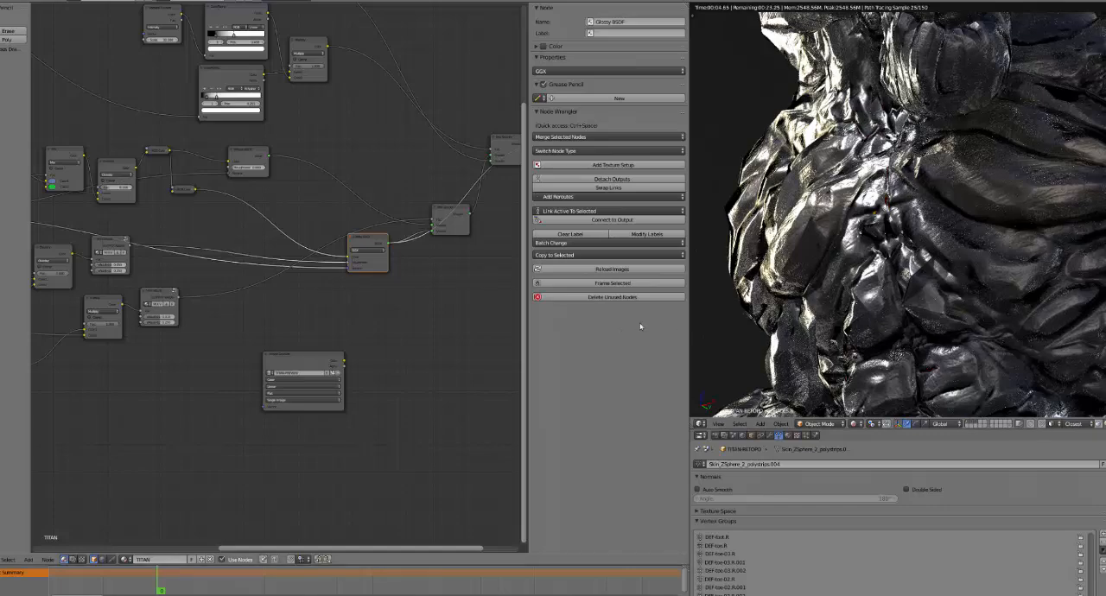
Examine the Glossy BSDF reflections across the titan's chest and head from a wider angle
scroll(814, 358, down, 1)
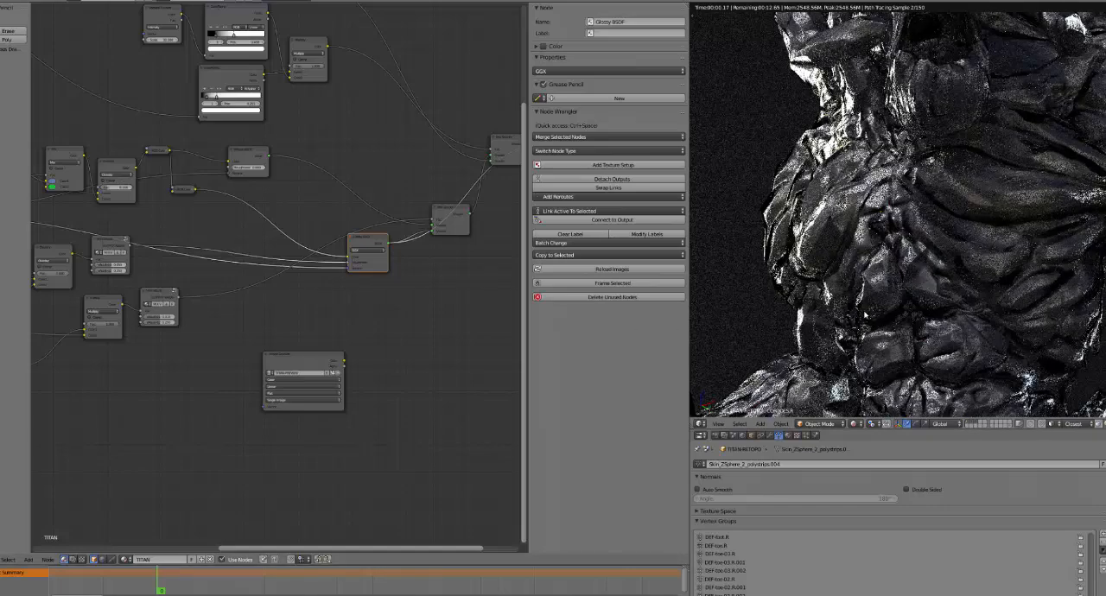
shift+middle_drag(1031, 98, 964, 133)
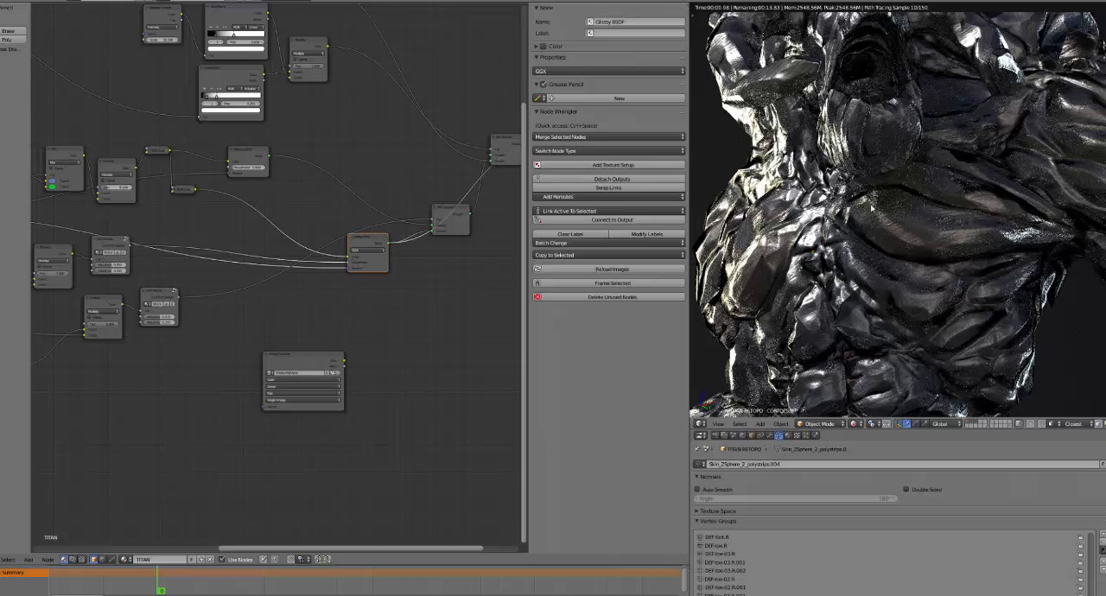
scroll(424, 291, down, 2)
Preview the ColorRamp.001 node and the ColorRamp node beneath it on the titan's body to compare their masks
middle_drag(368, 284, 518, 259)
ctrl+shift+click(173, 273)
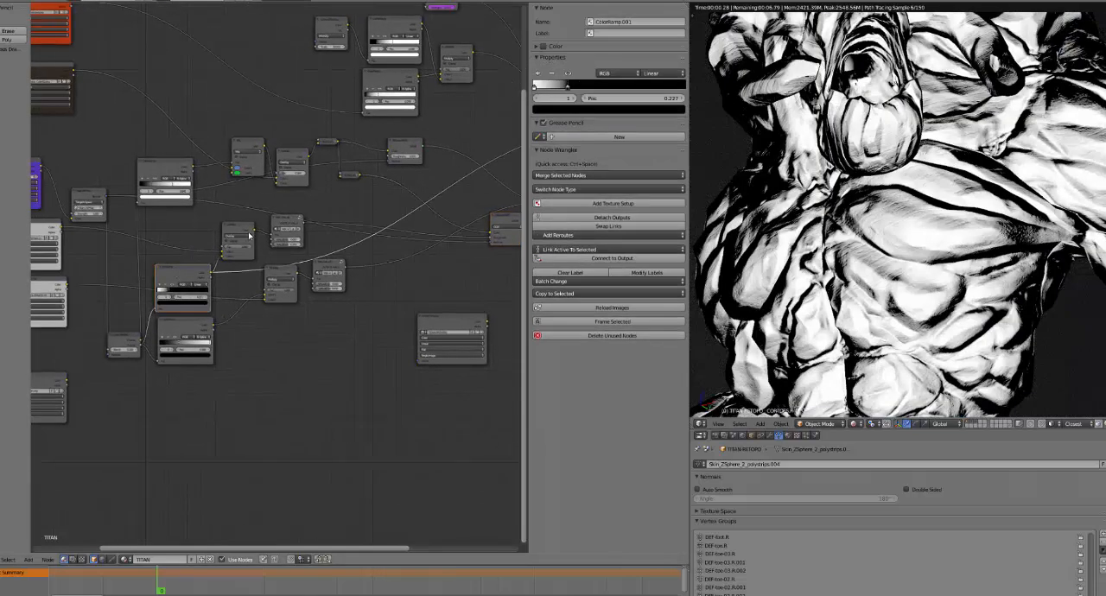
ctrl+shift+click(186, 322)
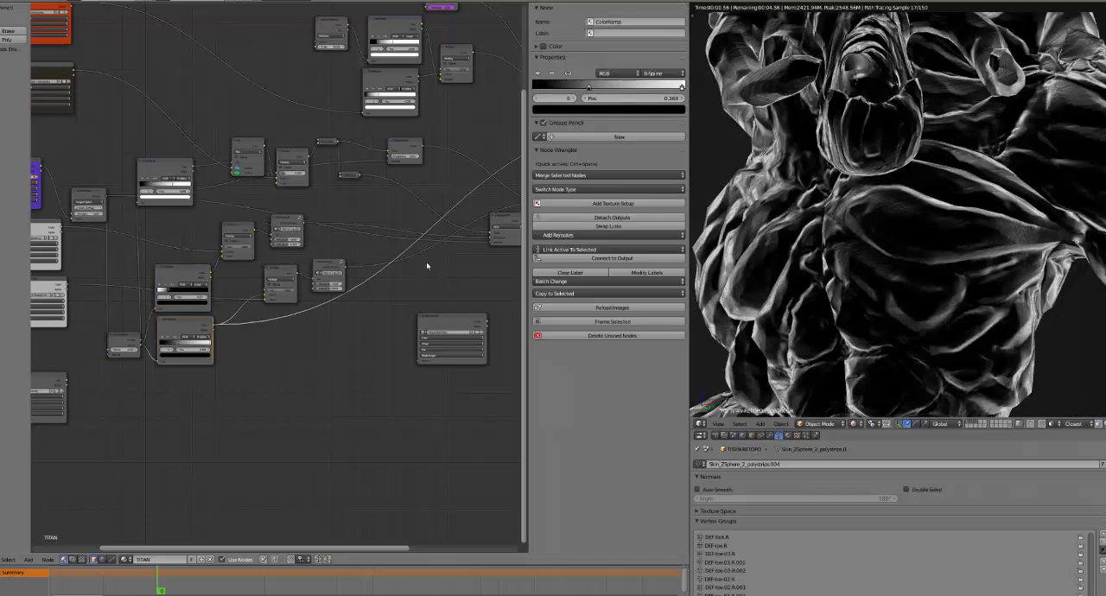
Preview the MIX VALUE group node that follows the Multiply node on the titan's body
middle_drag(427, 264, 313, 284)
scroll(218, 263, up, 2)
ctrl+shift+click(213, 267)
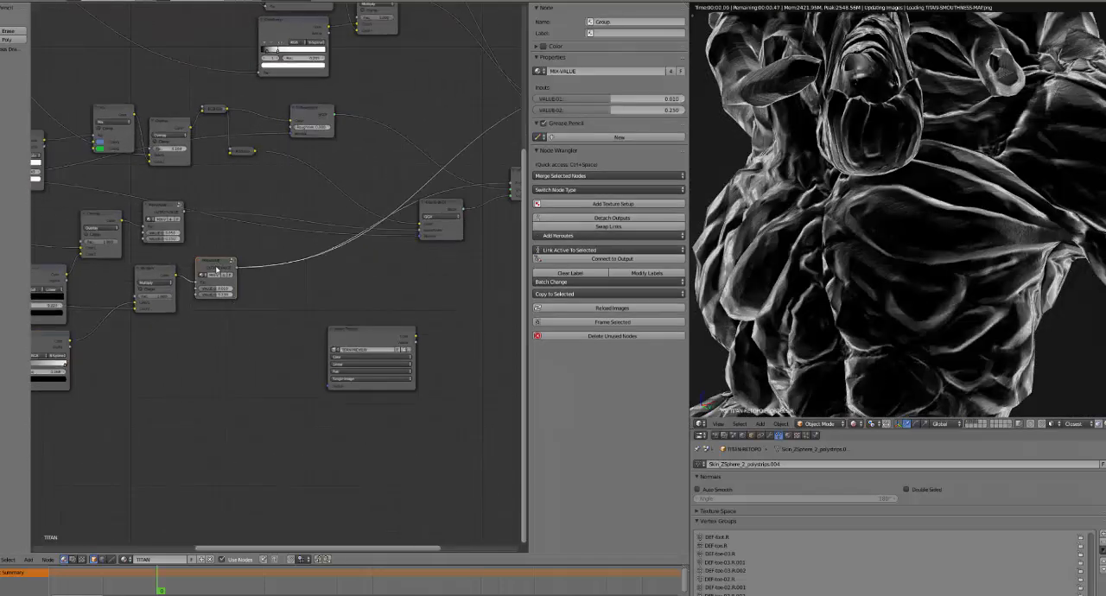
scroll(265, 303, up, 3)
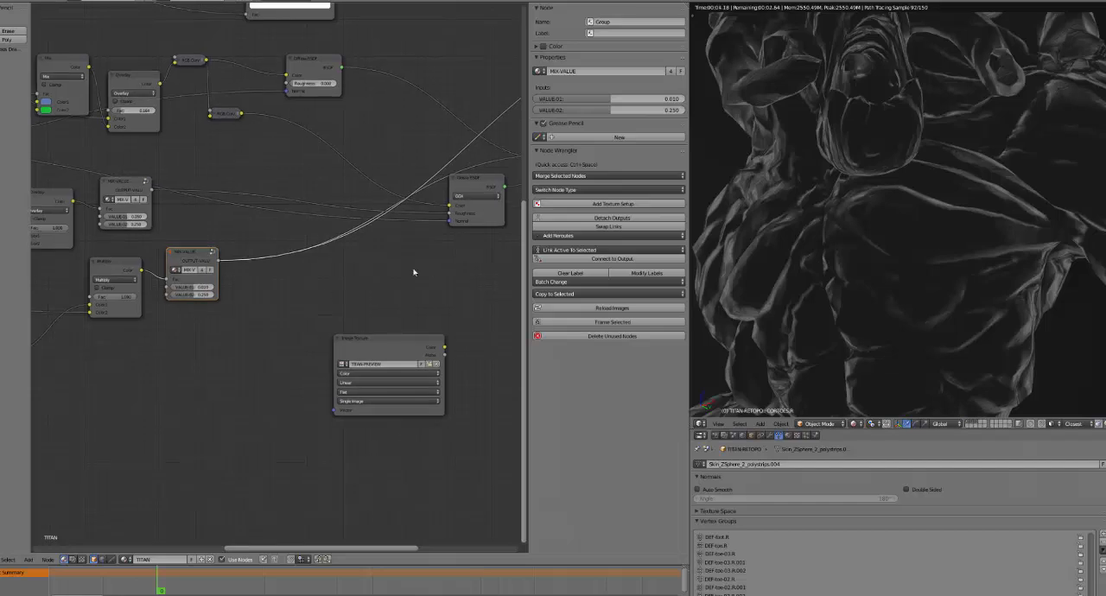
Preview the Mix Shader that blends the diffuse and glossy shaders, and Mix Shader.001 that adds the lava emission
scroll(339, 122, down, 1)
ctrl+shift+click(320, 91)
scroll(431, 306, down, 3)
middle_drag(432, 299, 374, 328)
ctrl+shift+click(359, 204)
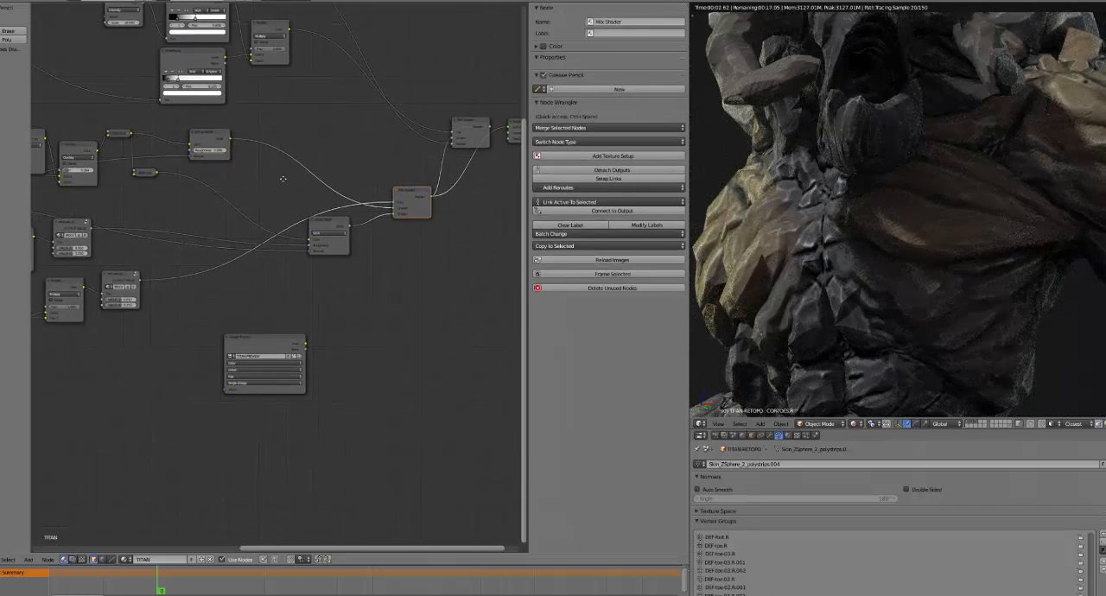
middle_drag(283, 179, 203, 194)
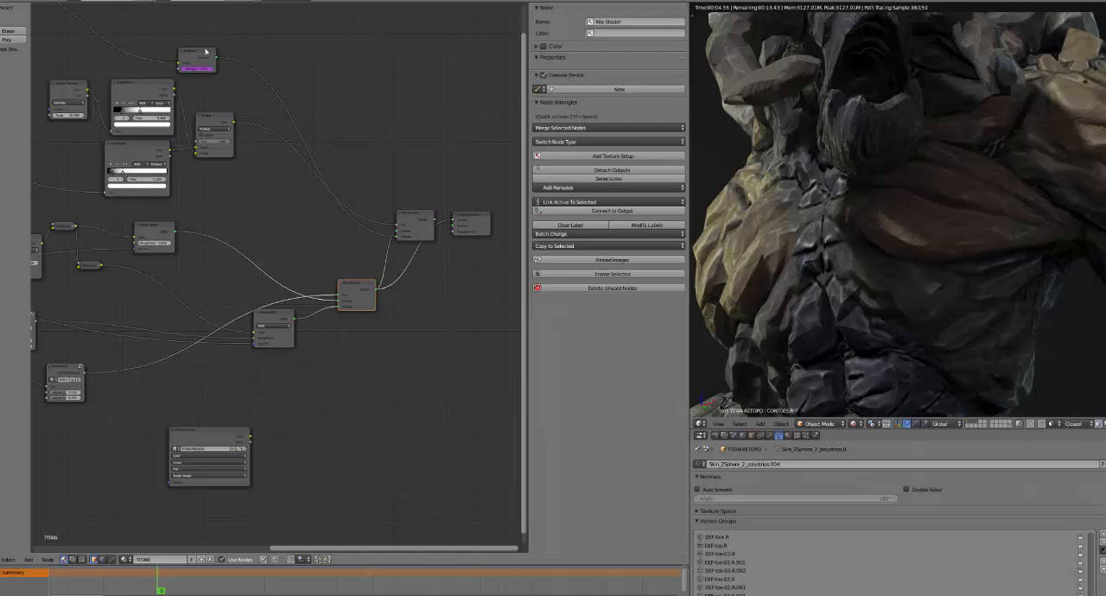
ctrl+shift+click(422, 223)
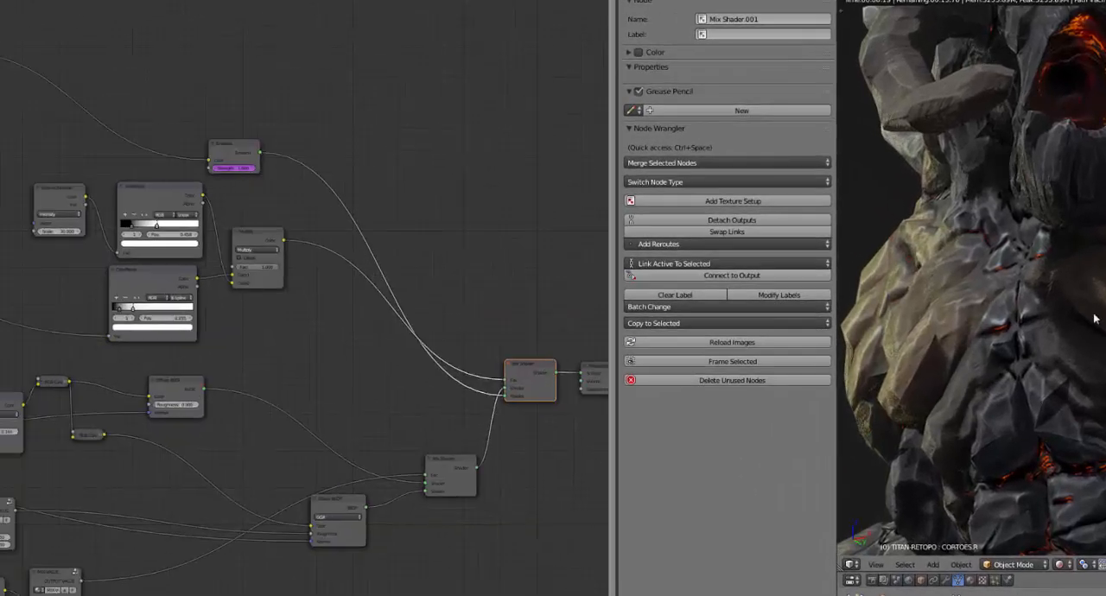
Set the titan rig's LAVA_EMIT property to 0 and check the rendered torso
key(shift+z)
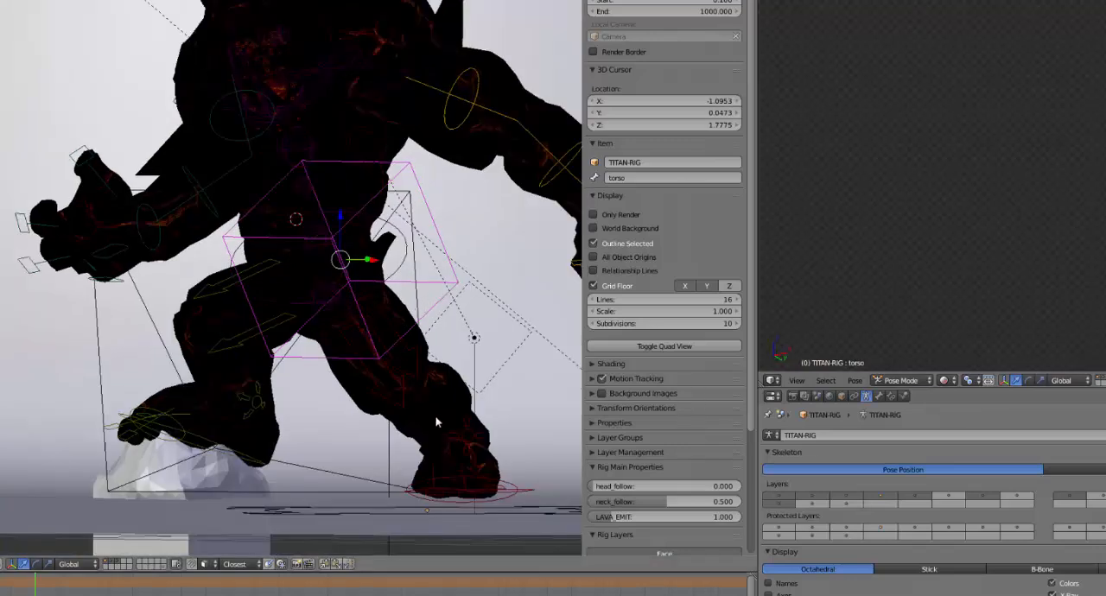
shift+middle_drag(396, 302, 305, 262)
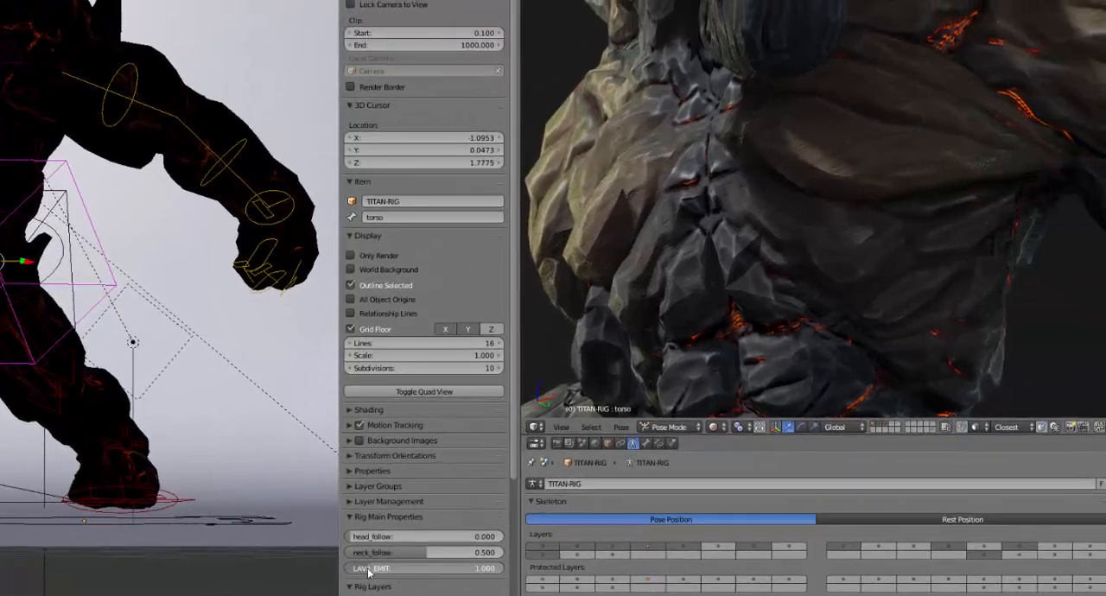
drag(369, 573, 354, 573)
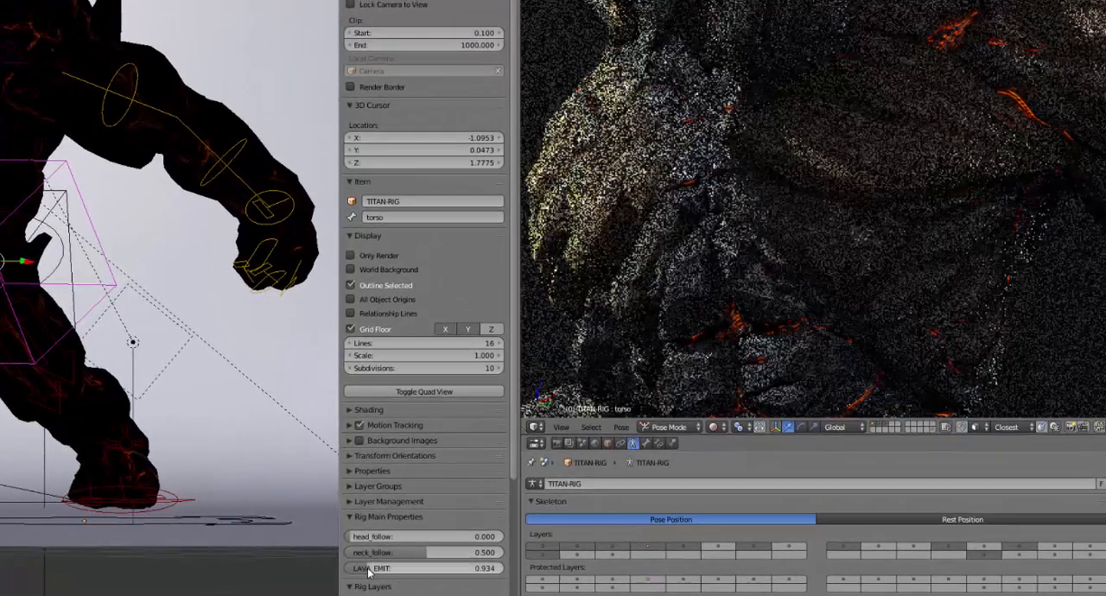
click(369, 573)
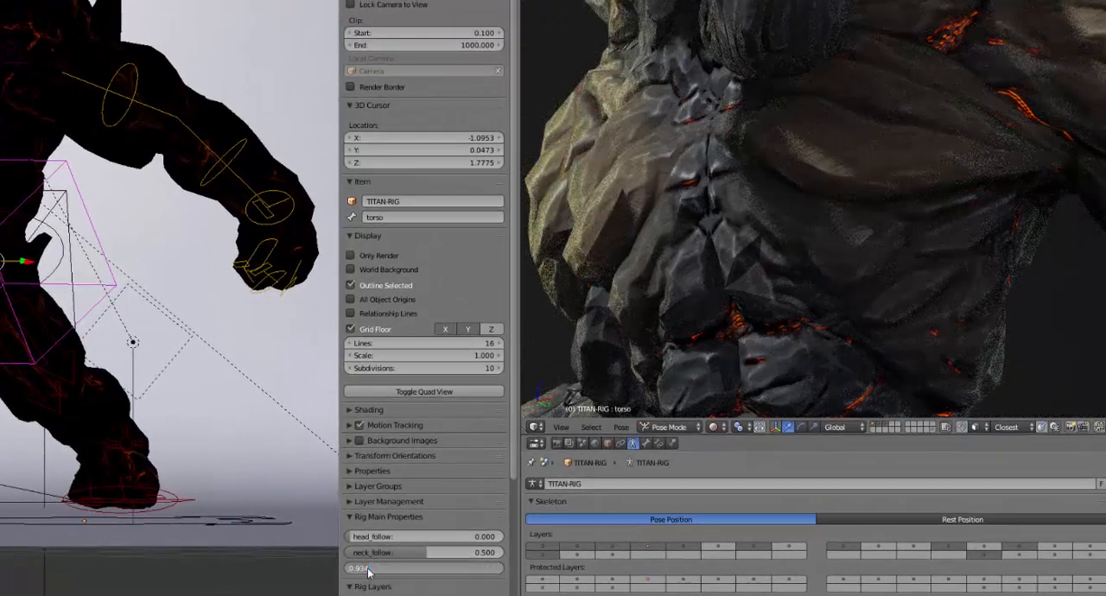
text(0)
key(Return)
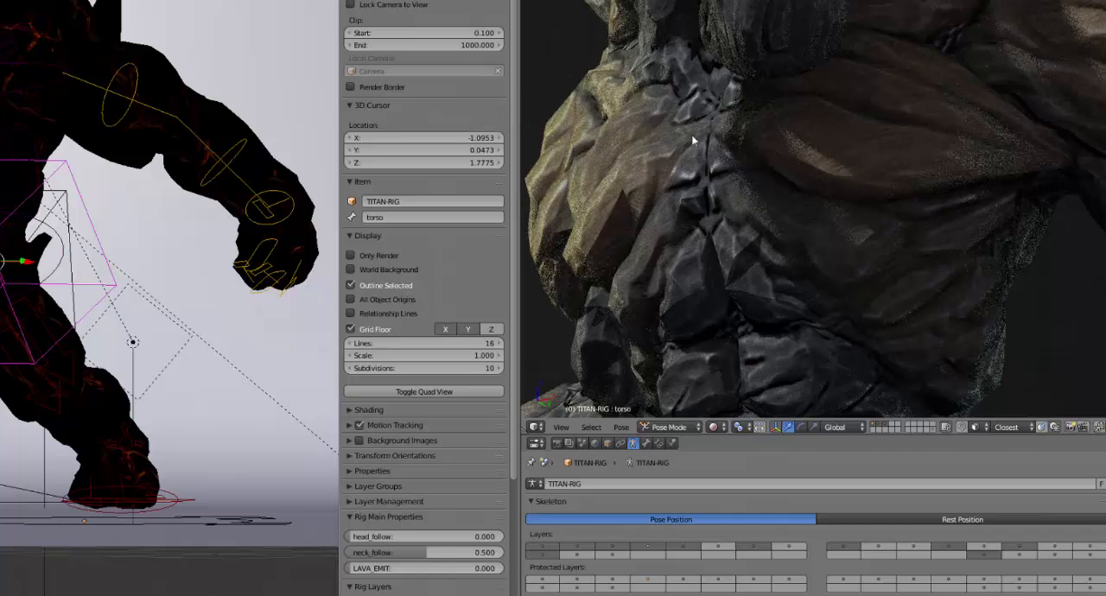
middle_drag(773, 69, 852, 131)
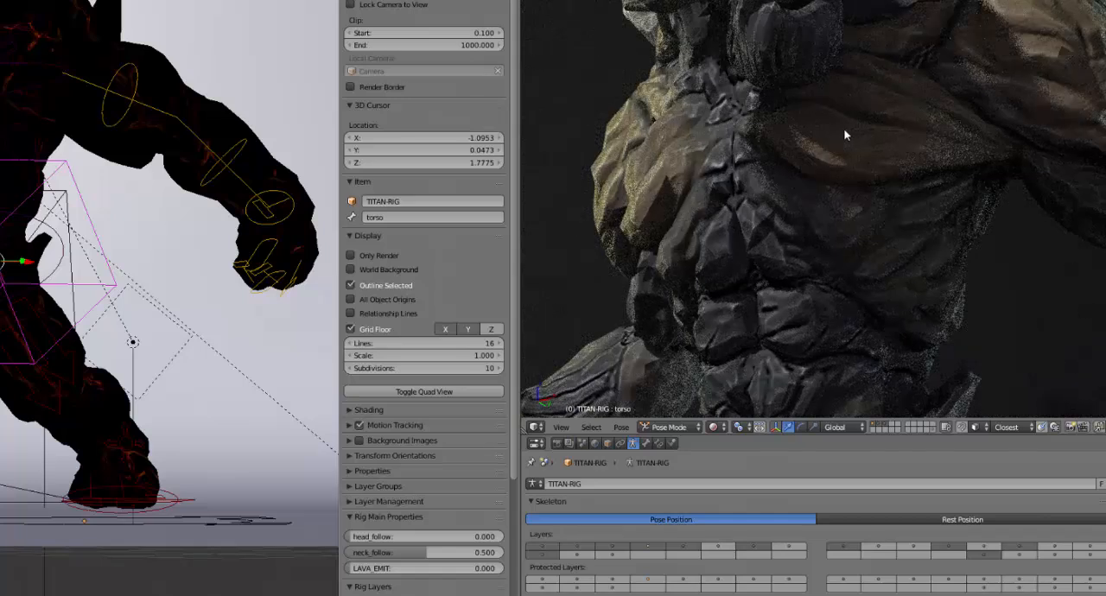
Set the rig's LAVA_EMIT property to 2
click(413, 571)
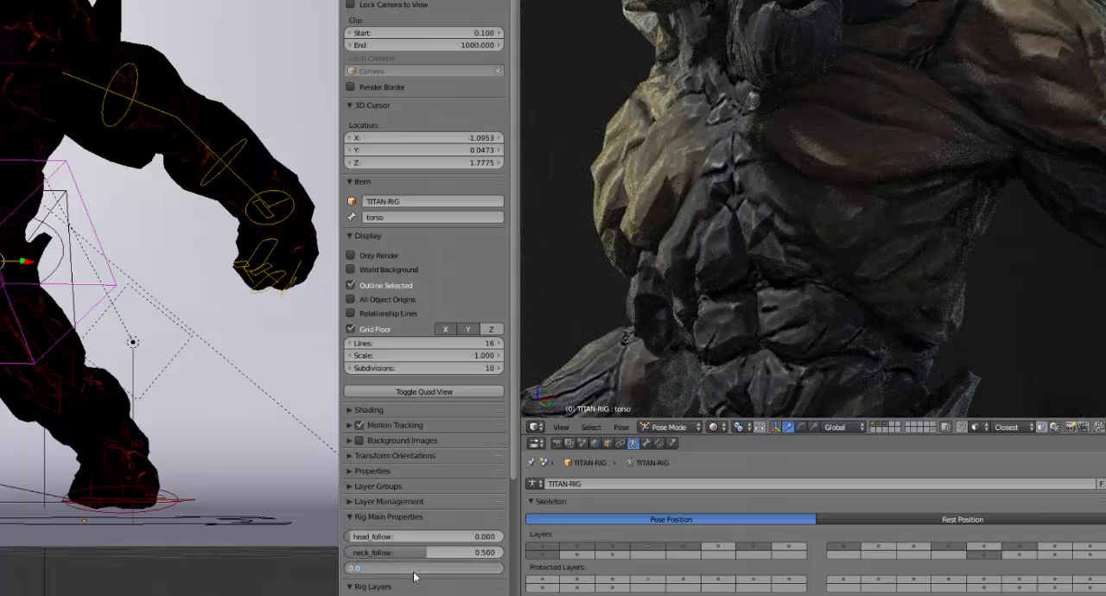
text(2)
key(Return)
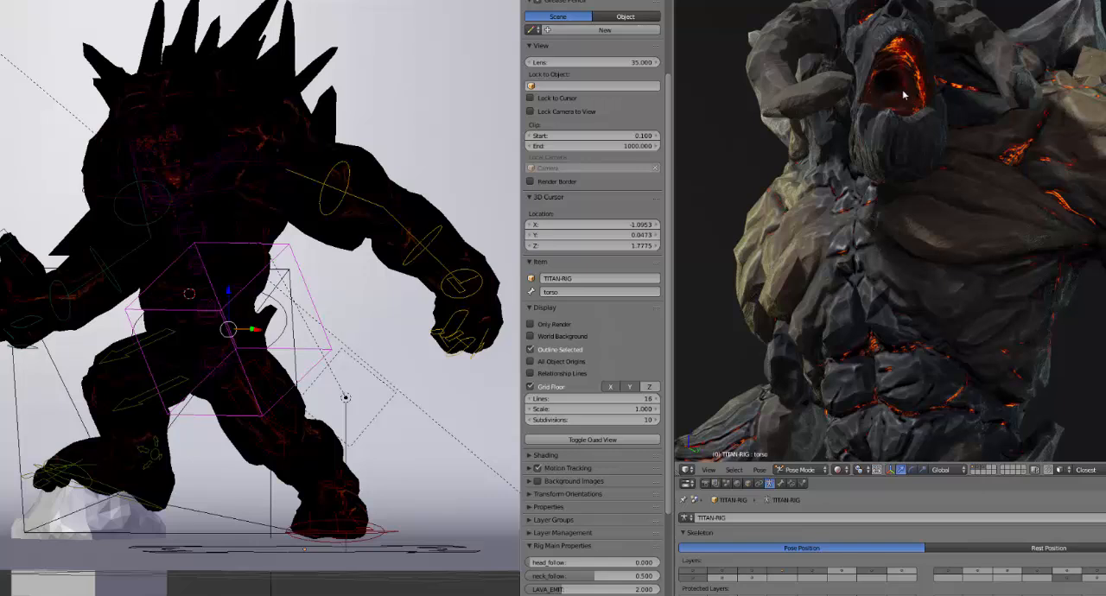
Set the rig's LAVA_EMIT property to 8 and examine the glow on the titan's head, chest and arm
click(600, 589)
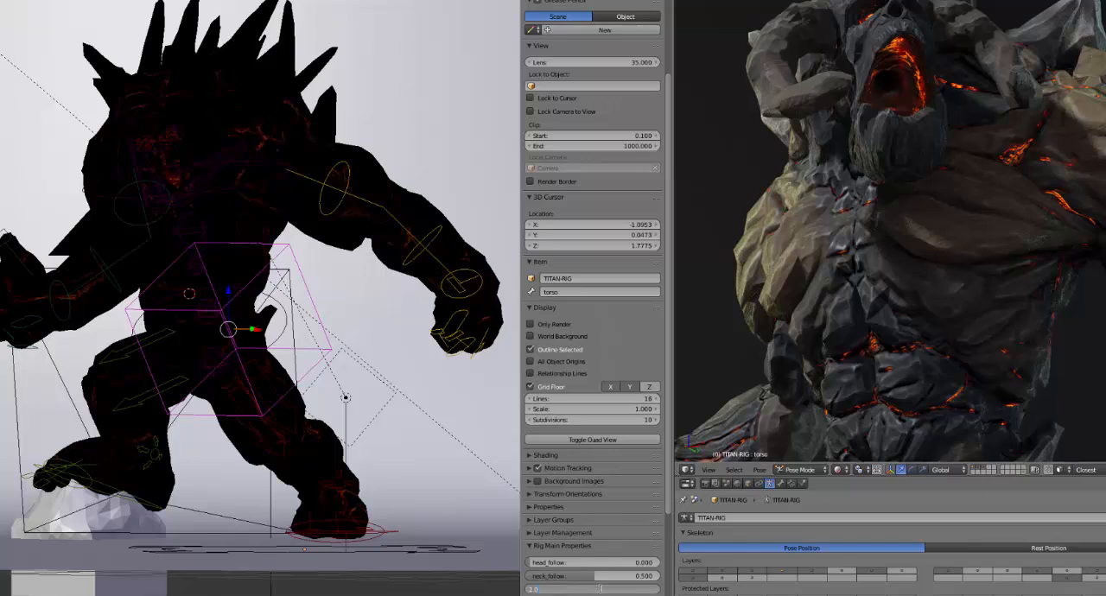
key(Return)
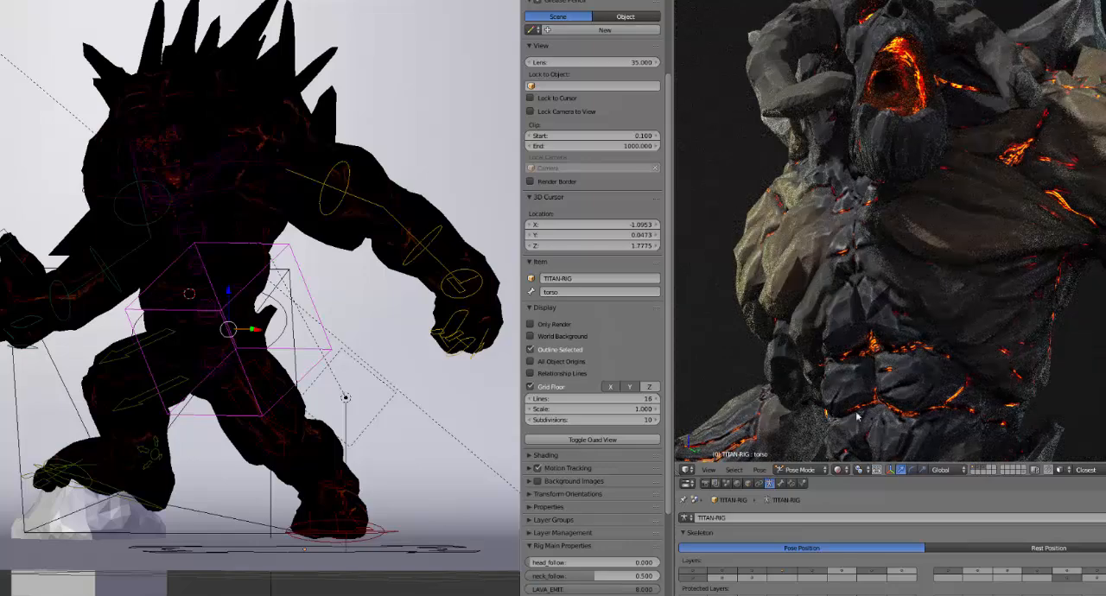
shift+middle_drag(944, 182, 912, 214)
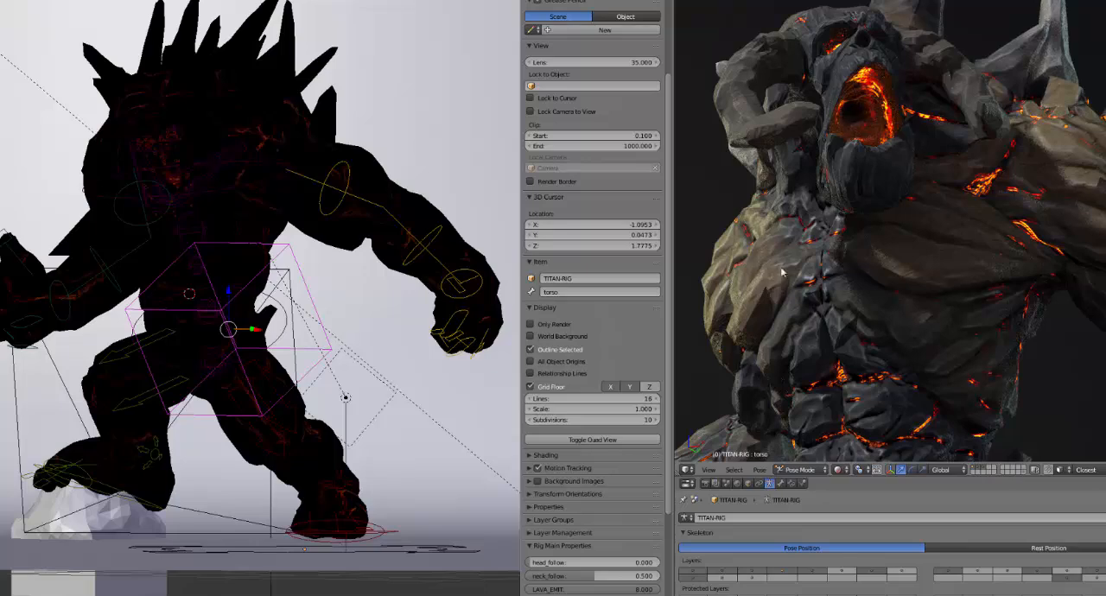
scroll(1037, 328, up, 2)
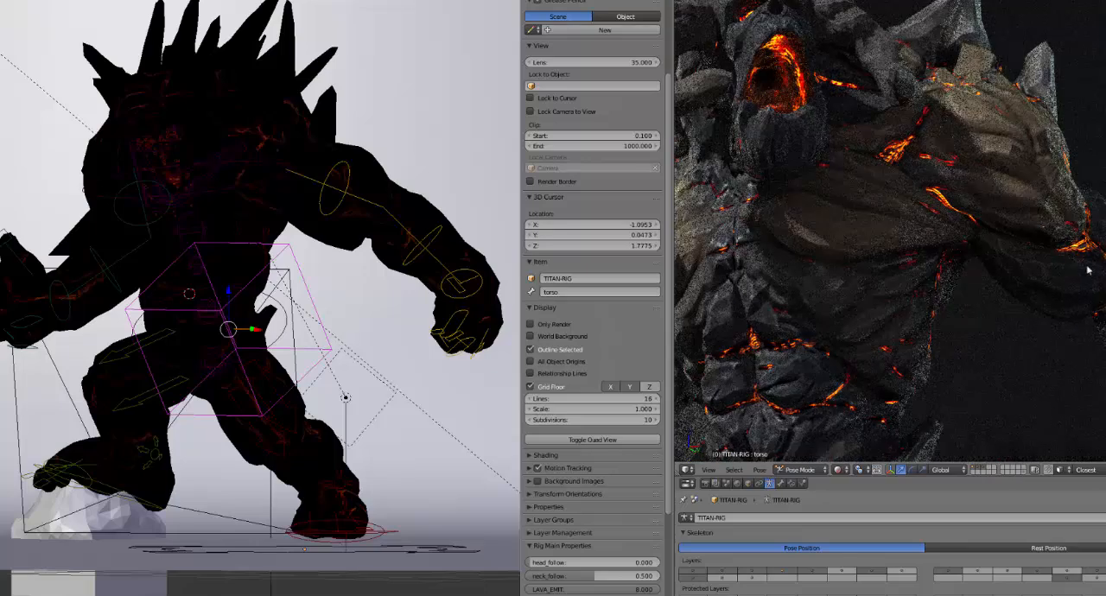
scroll(965, 345, up, 4)
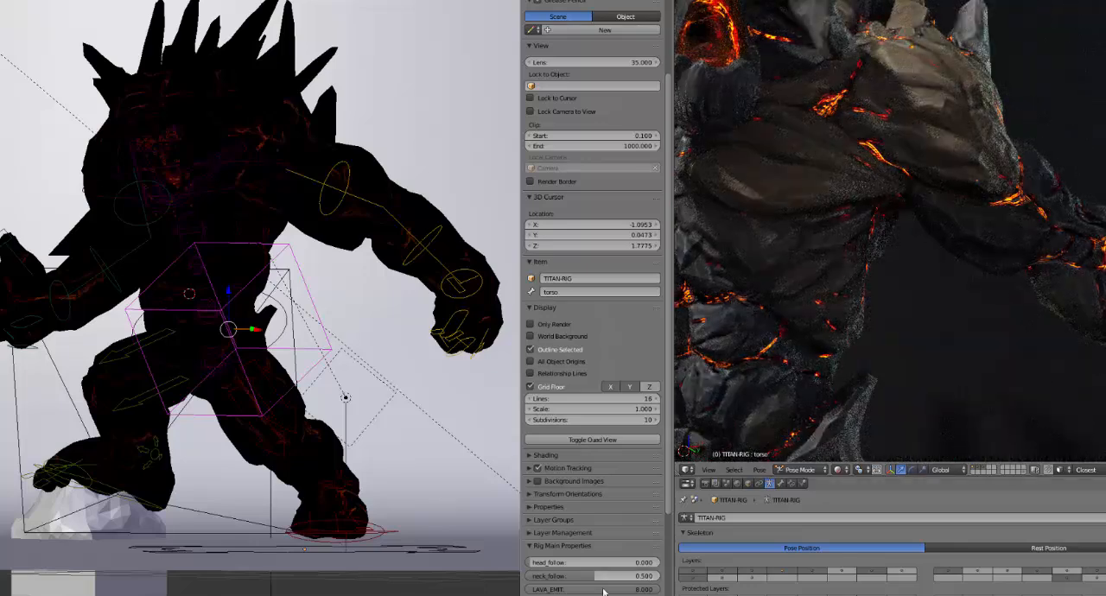
Set the rig's LAVA_EMIT property to 0.8 and check the glow on the titan's head and chest
click(604, 589)
text(0.)
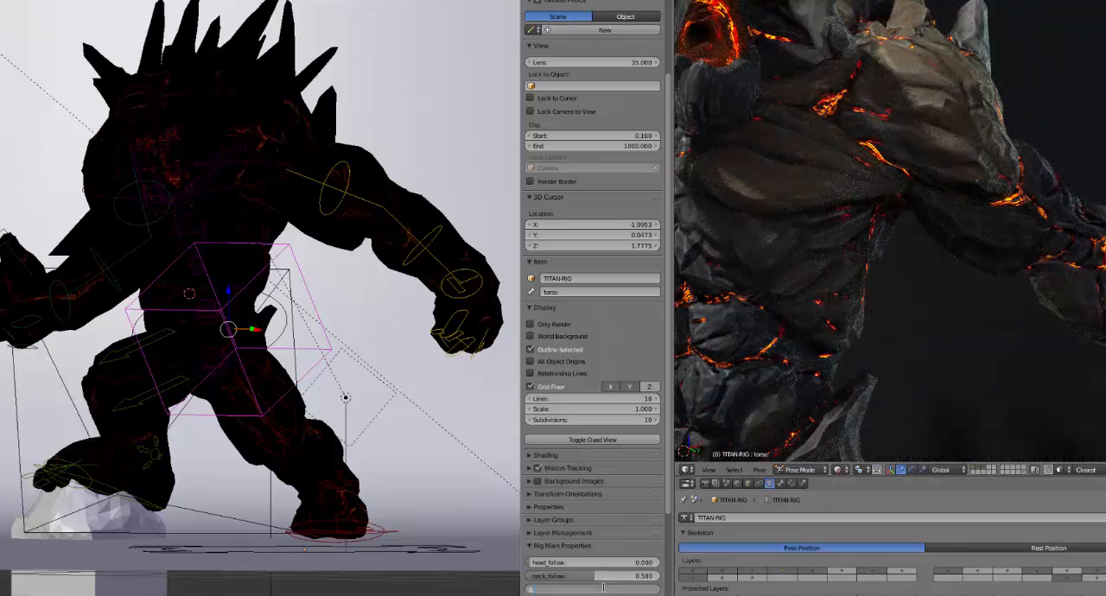
text(8)
key(Return)
shift+middle_drag(858, 216, 962, 311)
Set the rig's LAVA_EMIT property to 0.3 and examine the rendered titan from head to legs
click(571, 591)
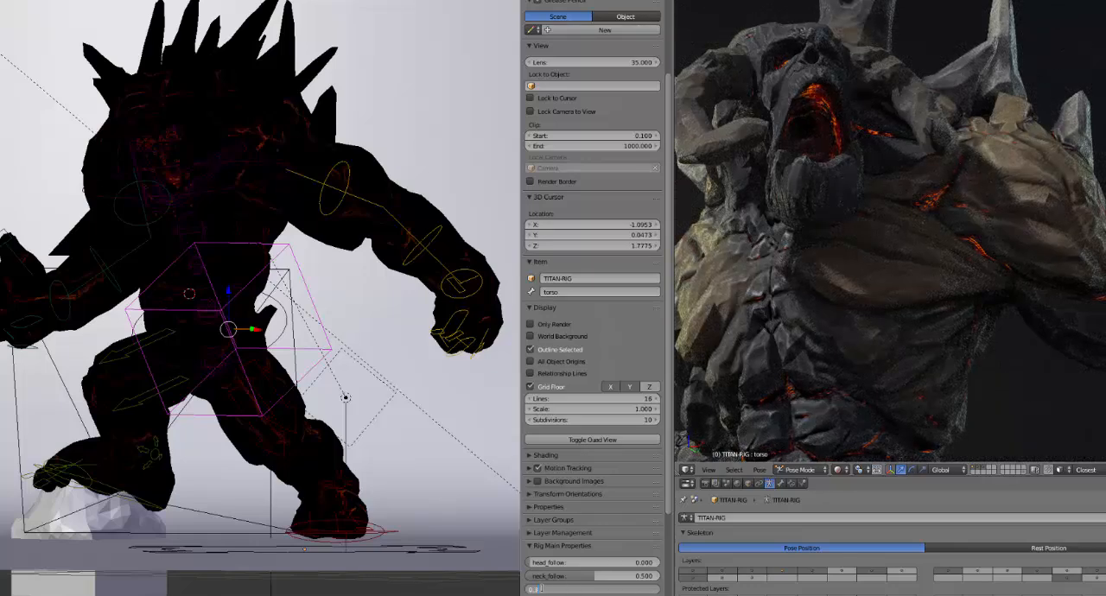
key(Return)
scroll(781, 311, down, 3)
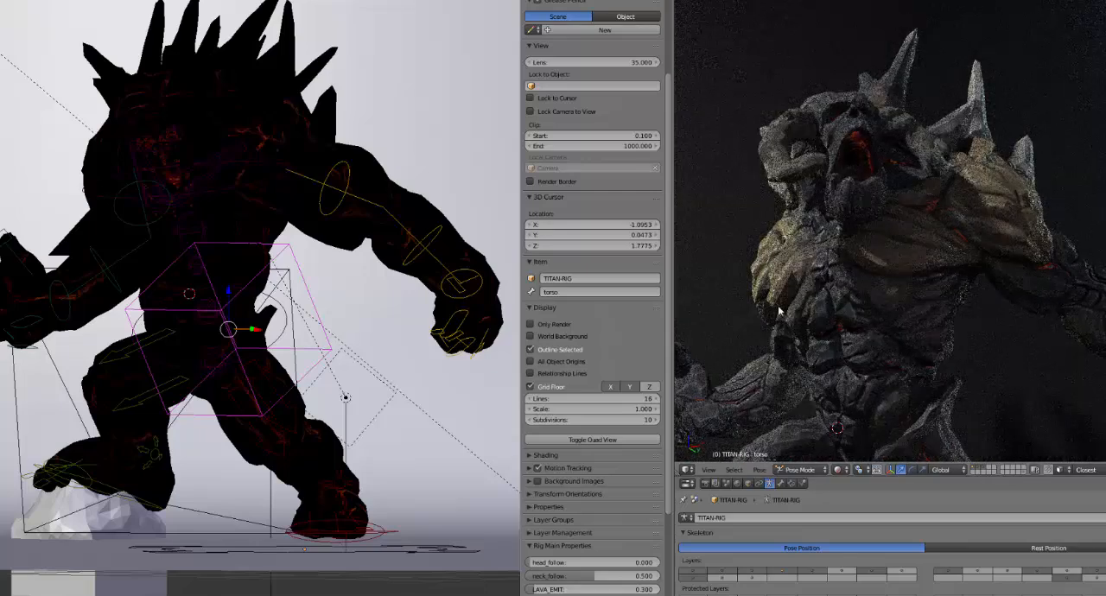
scroll(780, 312, up, 2)
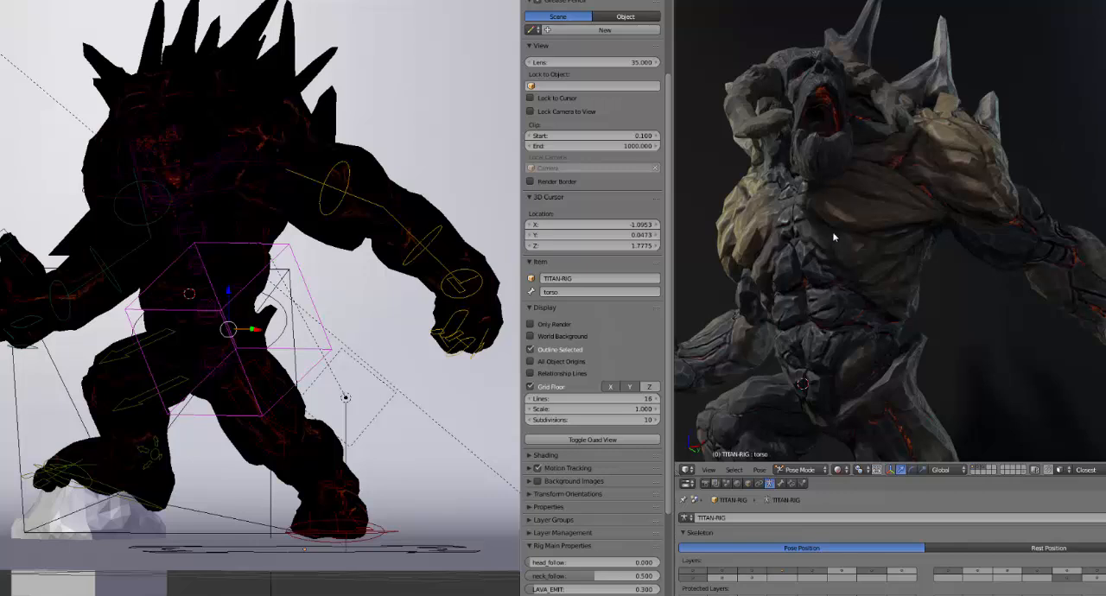
middle_drag(834, 238, 847, 247)
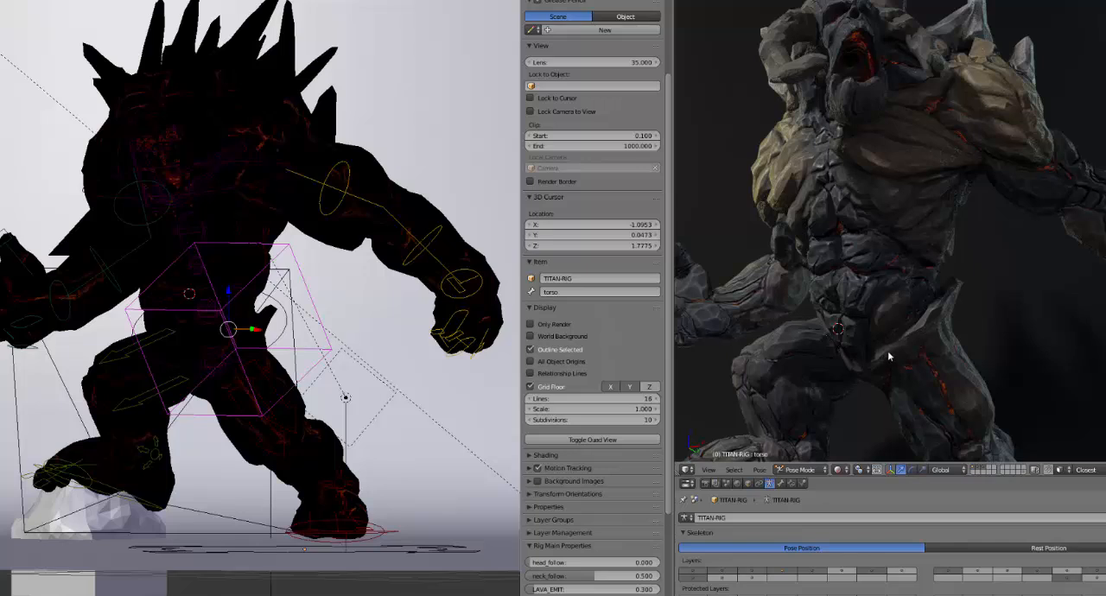
scroll(891, 363, up, 2)
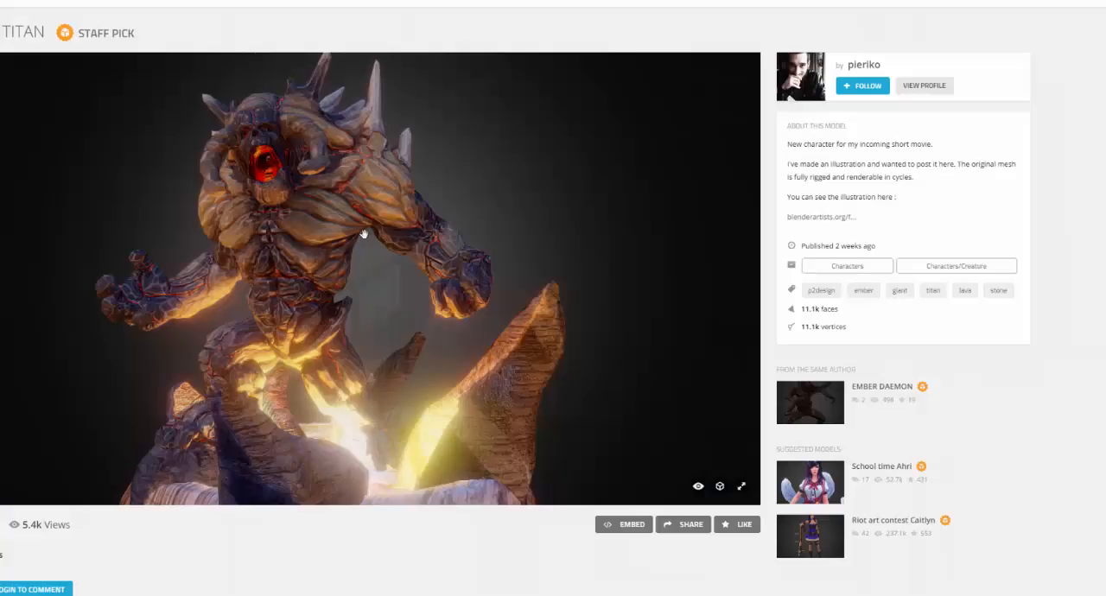
Show the Sketchfab titan model full screen, examine it from several angles, and switch back to Blender
click(742, 486)
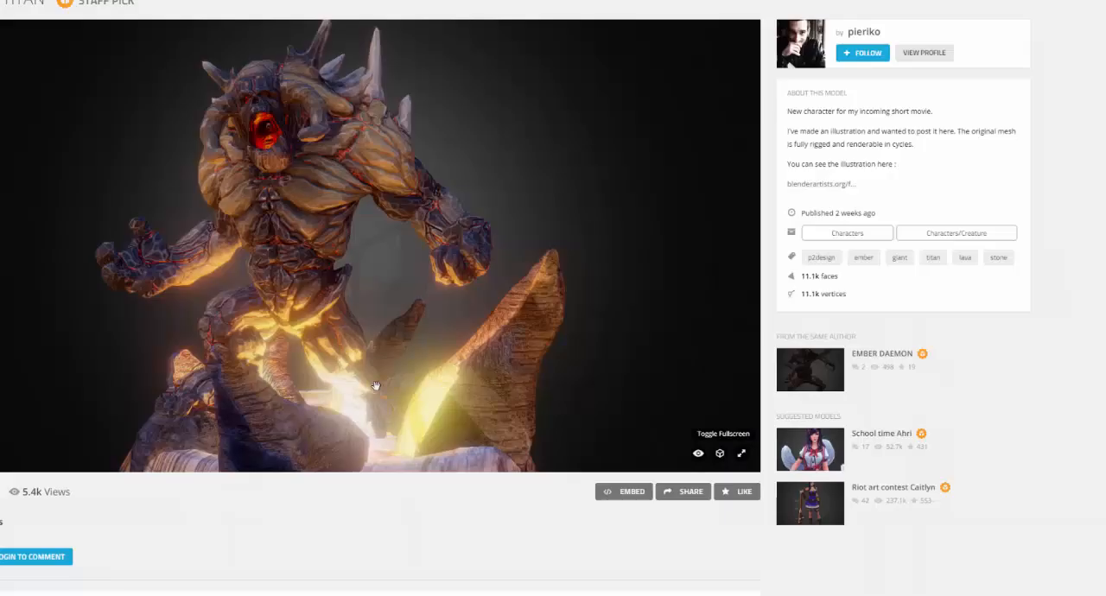
mouse_move(359, 339)
mouse_down()
mouse_move(425, 339)
mouse_move(389, 311)
mouse_move(366, 170)
mouse_up()
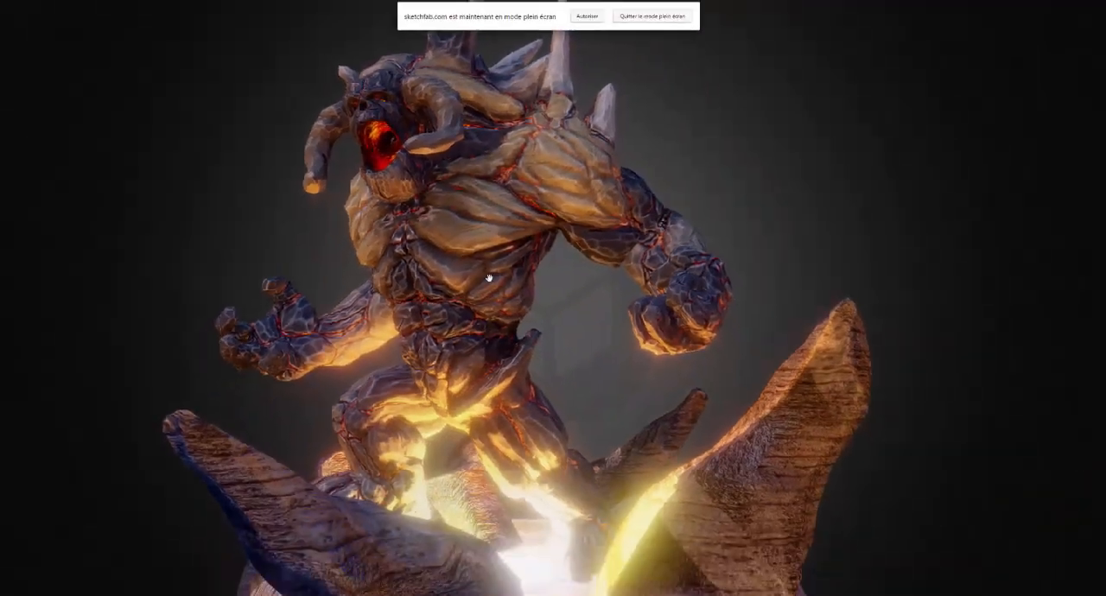
drag(517, 370, 522, 182)
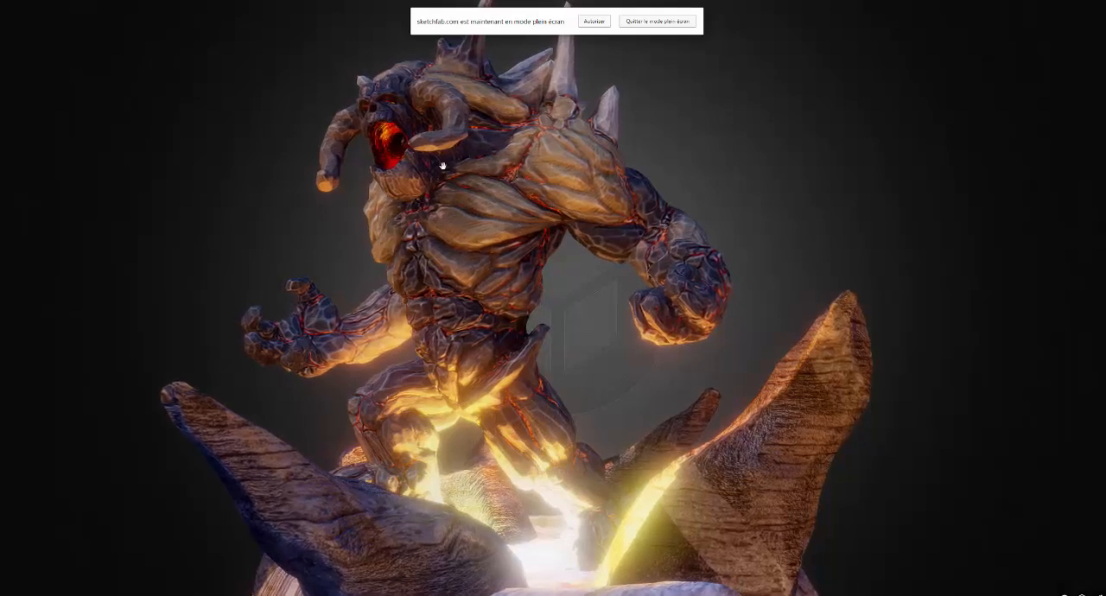
mouse_move(496, 352)
mouse_down()
mouse_move(492, 323)
mouse_move(525, 185)
mouse_up()
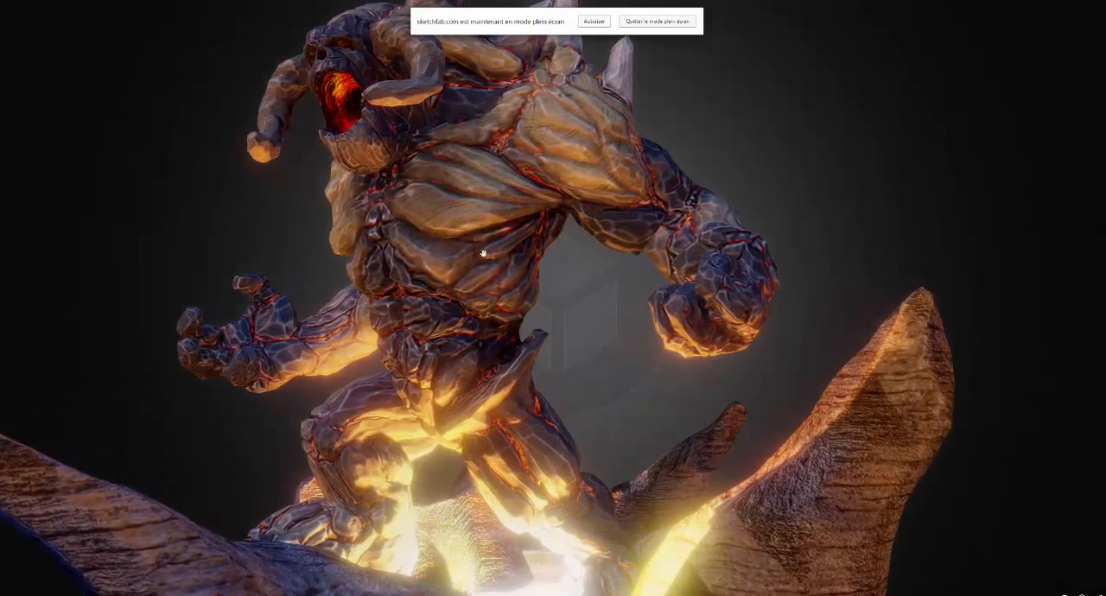
drag(483, 254, 493, 380)
drag(471, 481, 409, 436)
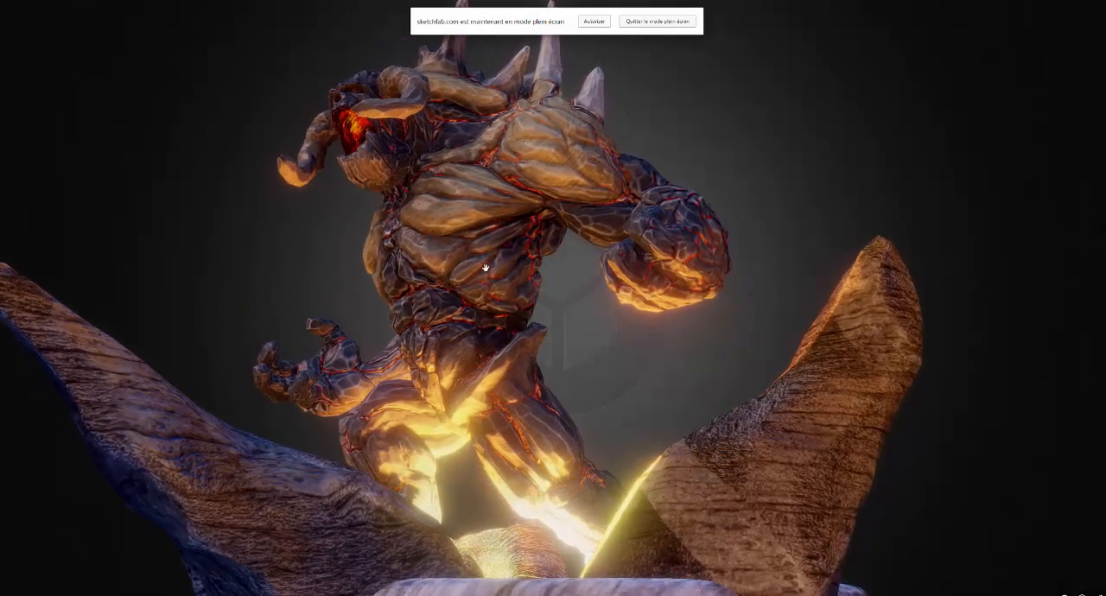
drag(467, 268, 691, 525)
drag(573, 507, 460, 397)
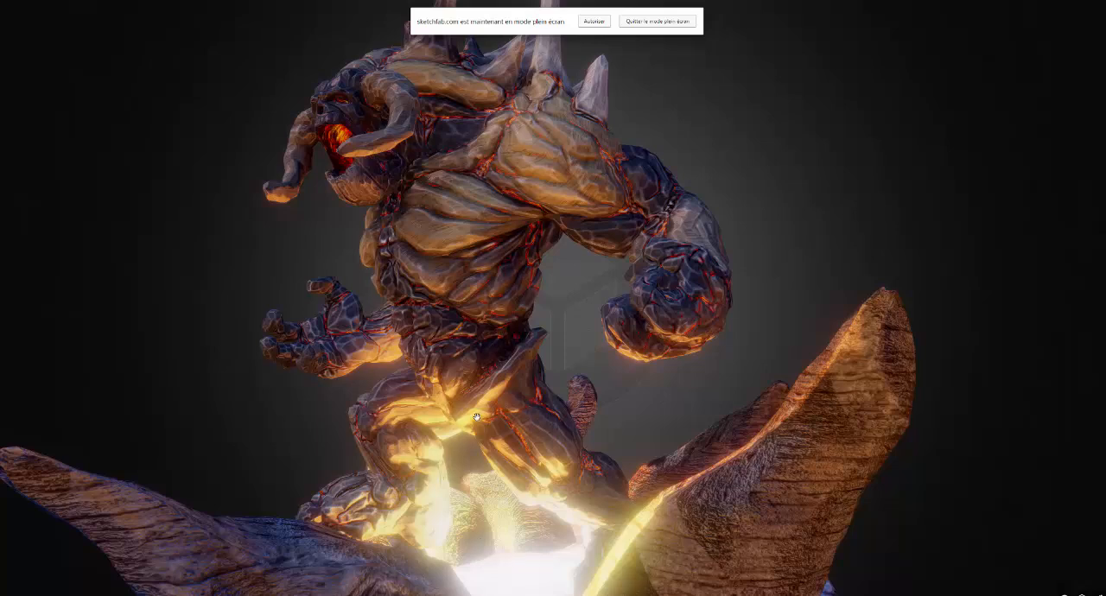
key(alt+Tab)
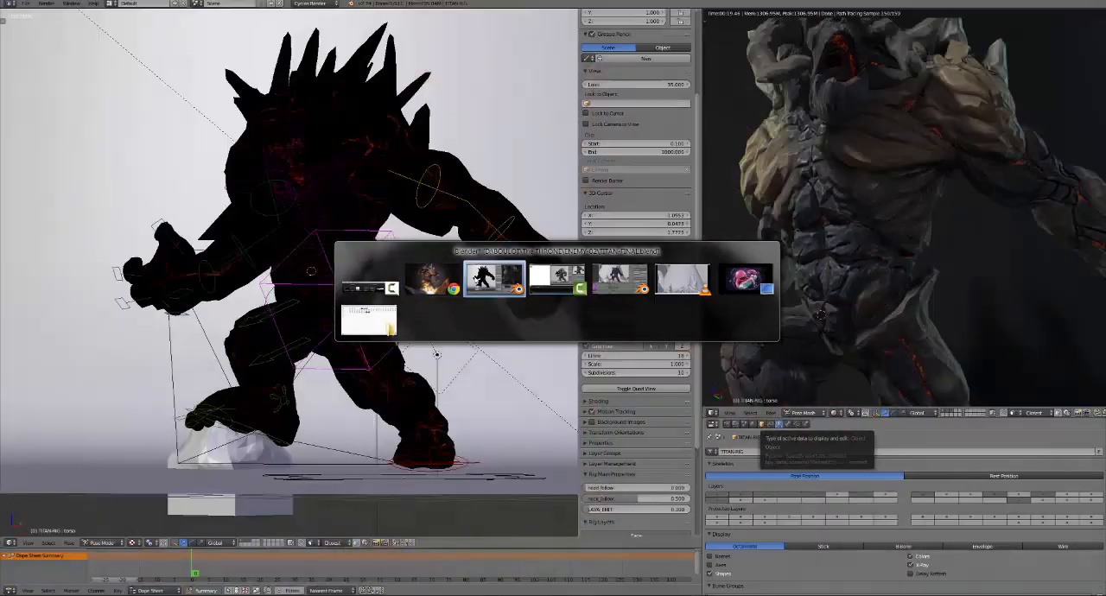
Switch to Photoshop and examine the torso area of the SK-TITAN-DIFF.png texture, from the chest down to the glowing lower tip
key(alt+Tab)
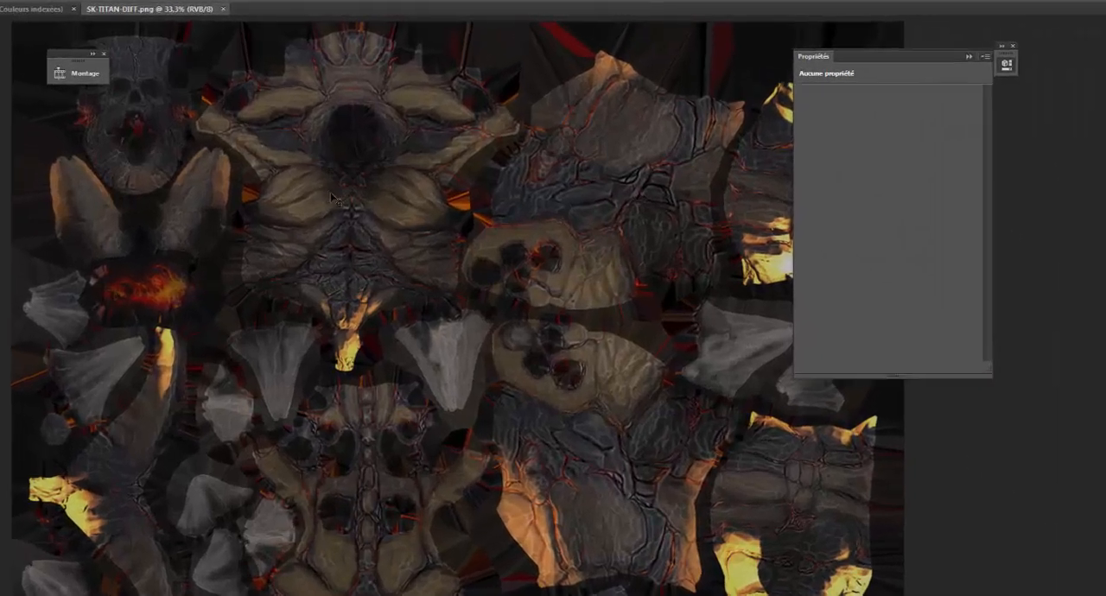
key(ctrl+plus)
key(ctrl+plus)
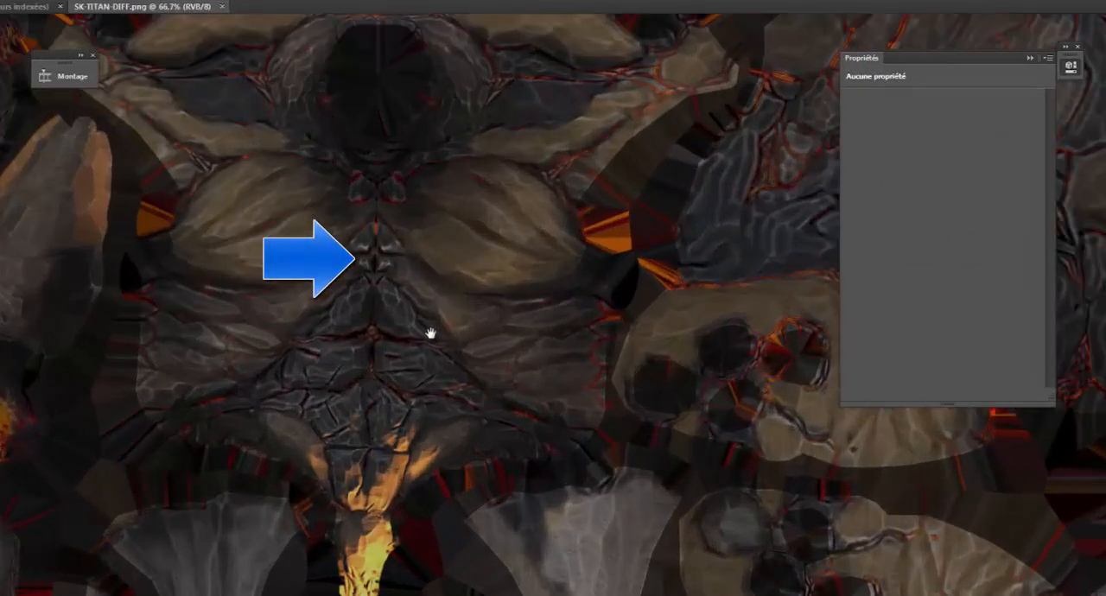
drag(430, 334, 437, 397)
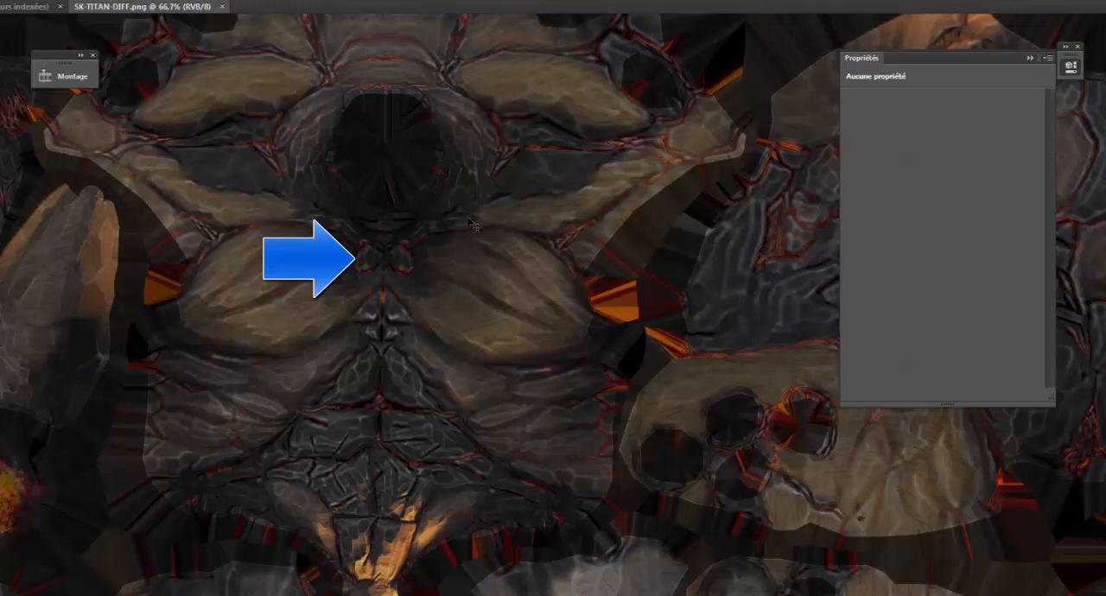
drag(274, 216, 346, 263)
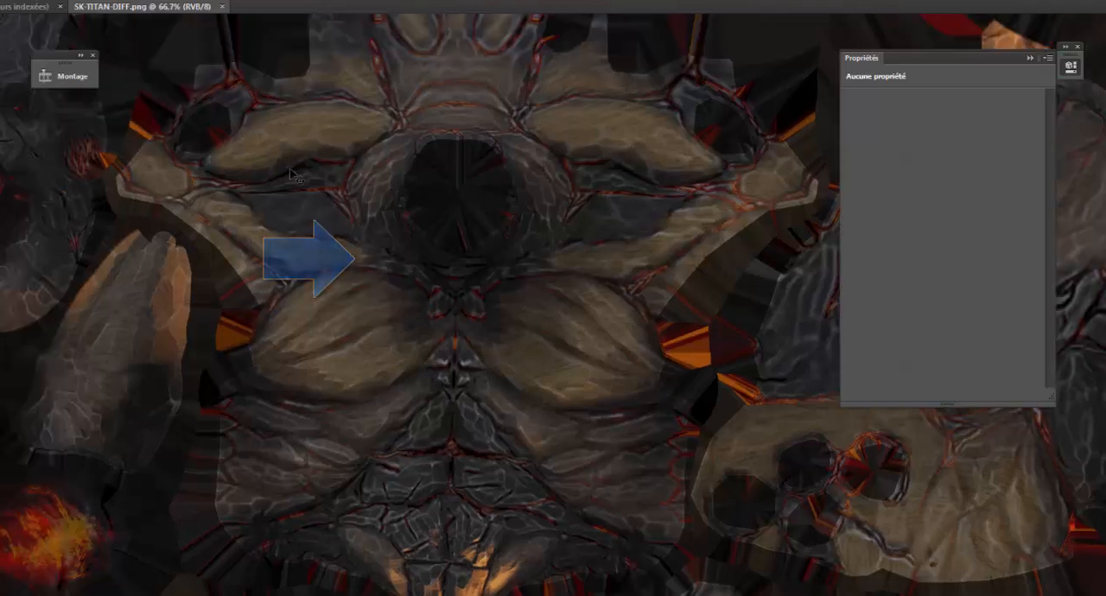
drag(494, 567, 501, 388)
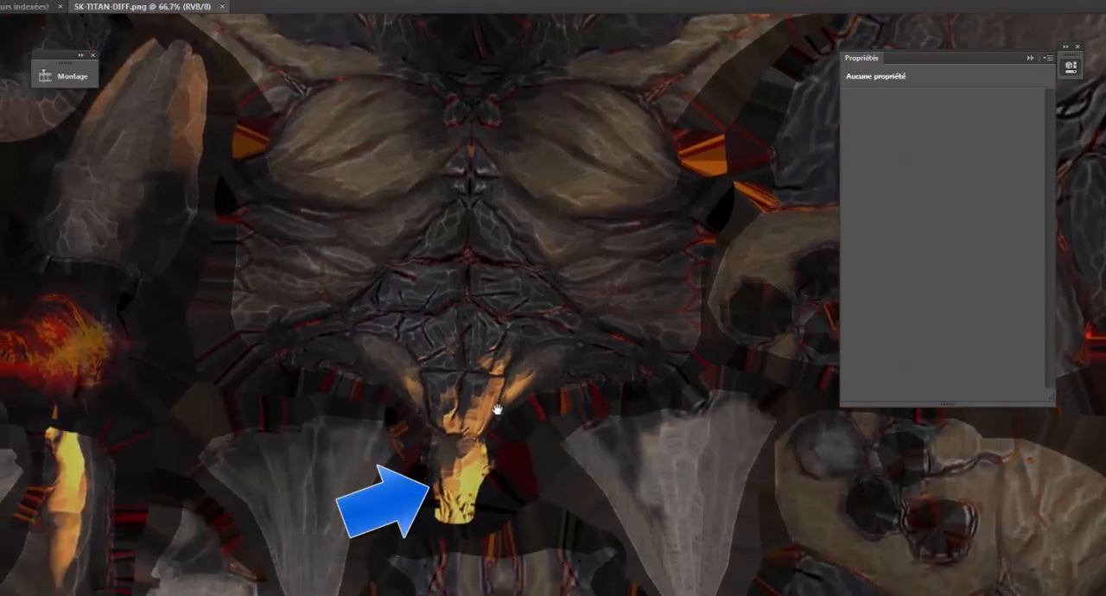
alt+scroll(497, 408, up, 1)
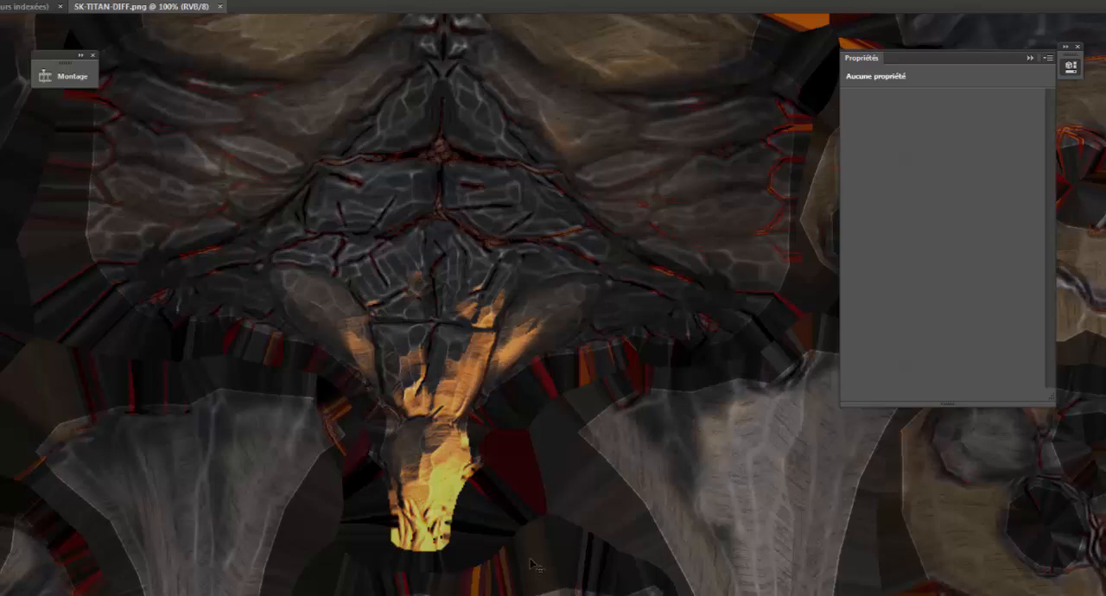
Examine the remaining body parts of the titan's diffuse texture, comparing the orange, yellow and white lava patches with the red cracks
drag(478, 510, 348, 297)
drag(576, 521, 329, 501)
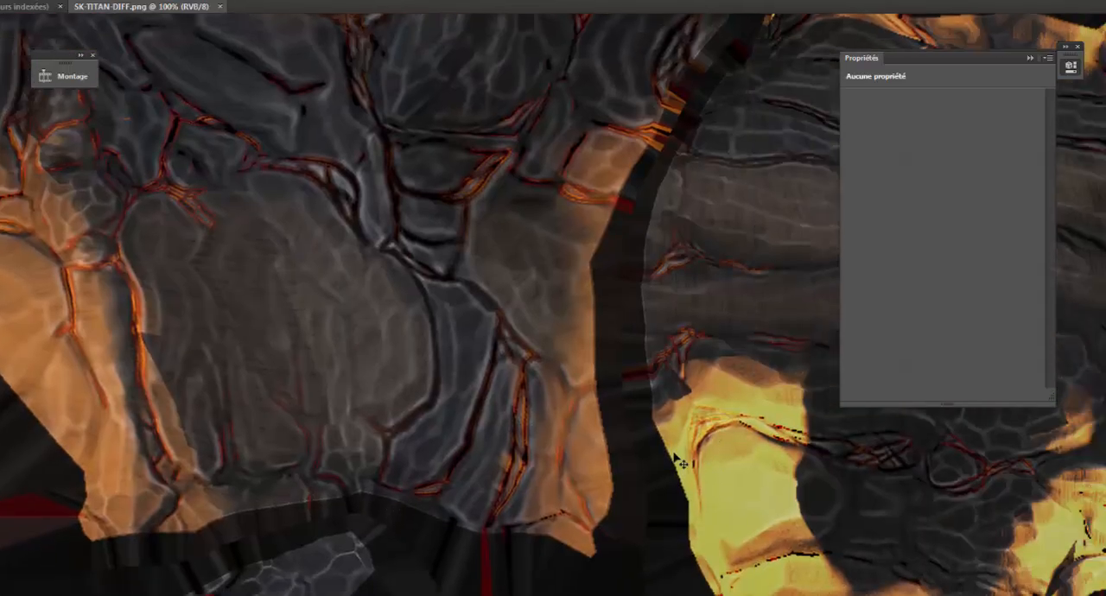
drag(491, 594, 817, 423)
drag(264, 594, 747, 441)
drag(145, 410, 243, 421)
drag(243, 382, 490, 593)
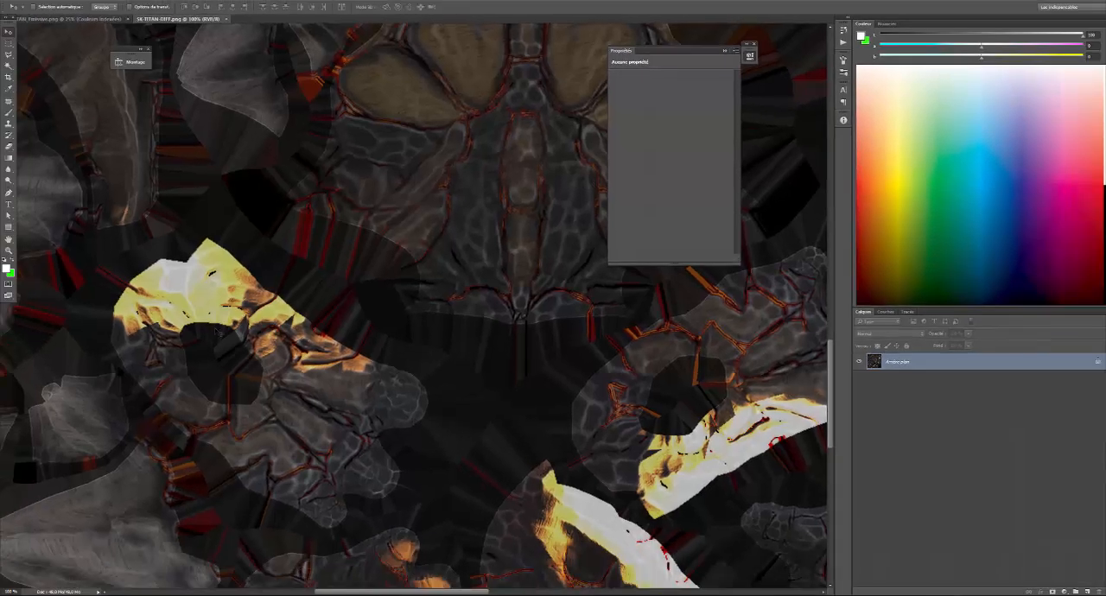
drag(500, 351, 364, 313)
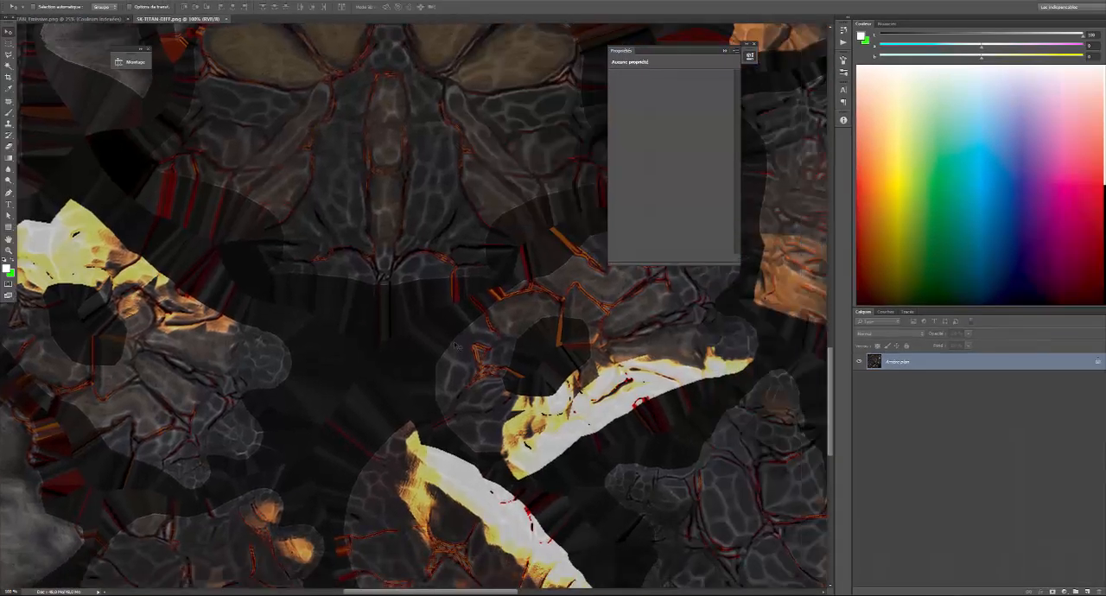
drag(518, 467, 444, 395)
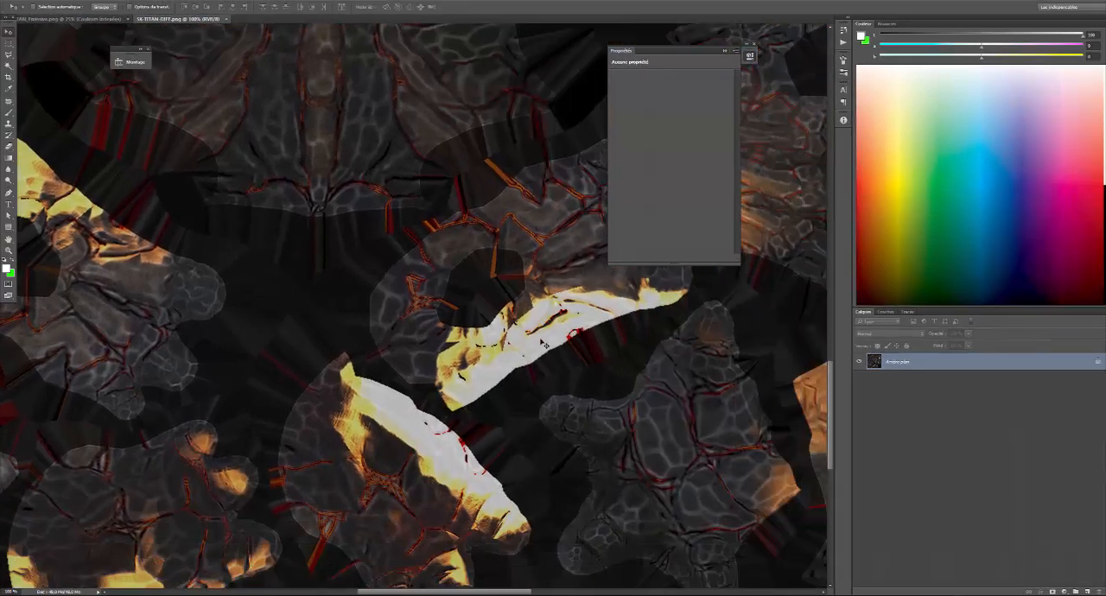
scroll(483, 398, up, 10)
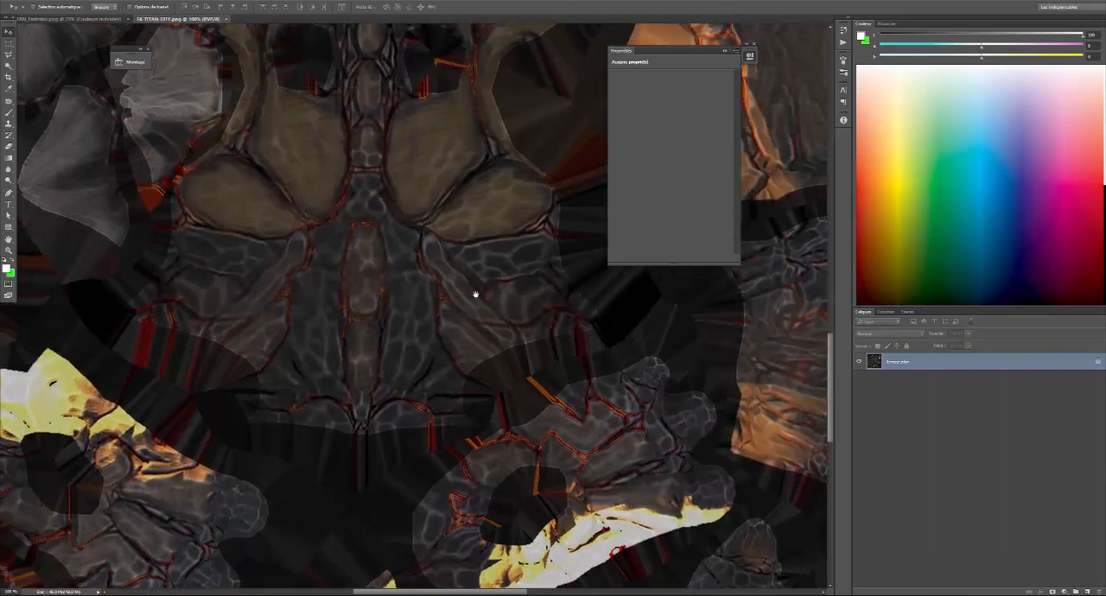